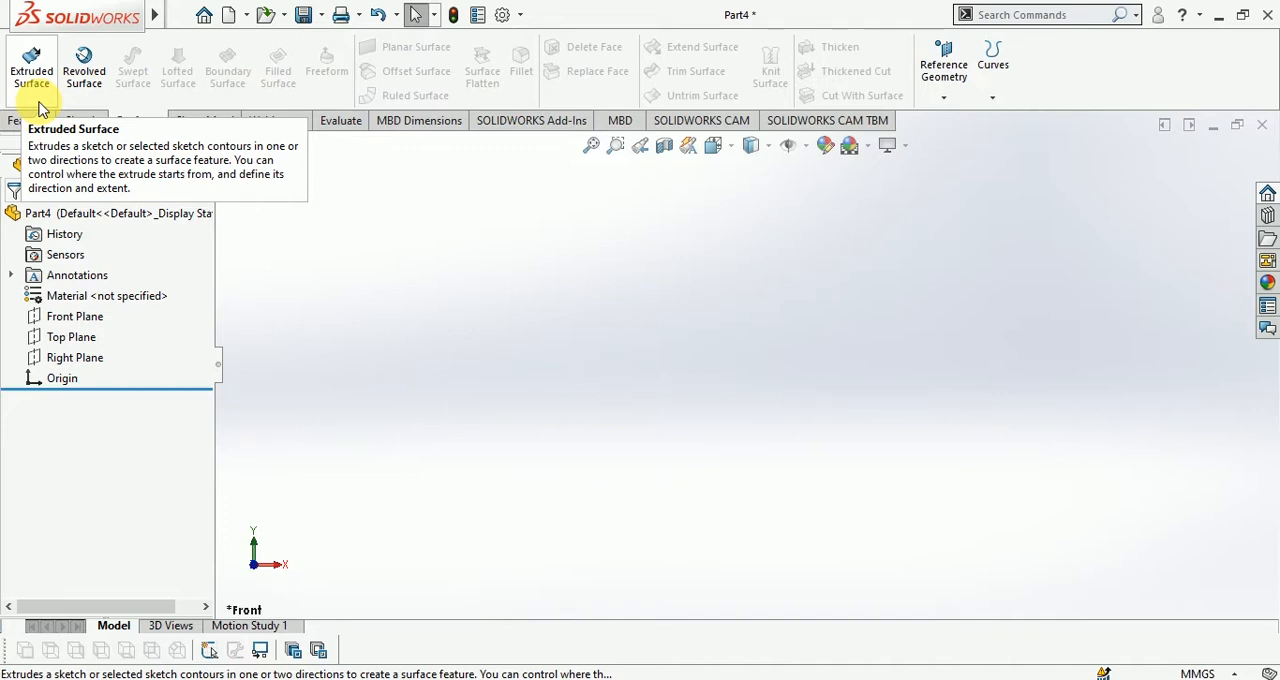
# Start a Revolved Surface sketch on the Front Plane with a rectangle about 101 mm tall, and turn its right edge into a construction line
pyautogui.click(84, 76)
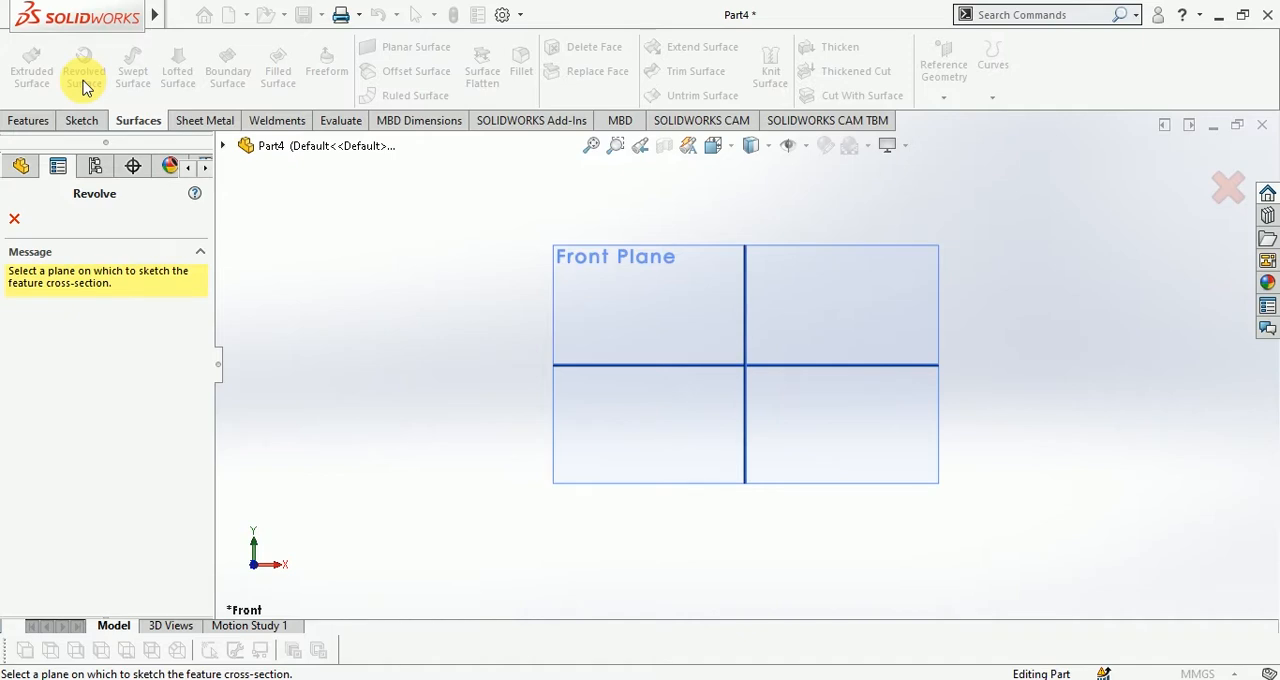
pyautogui.click(630, 267)
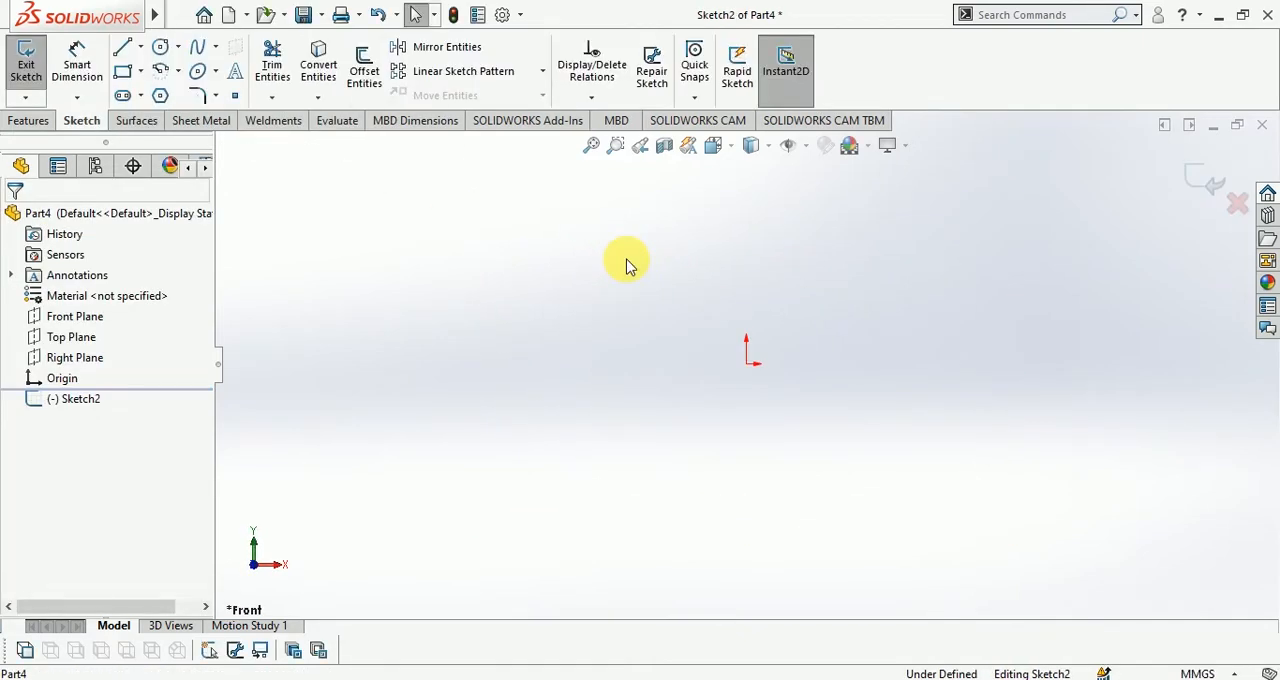
pyautogui.click(122, 71)
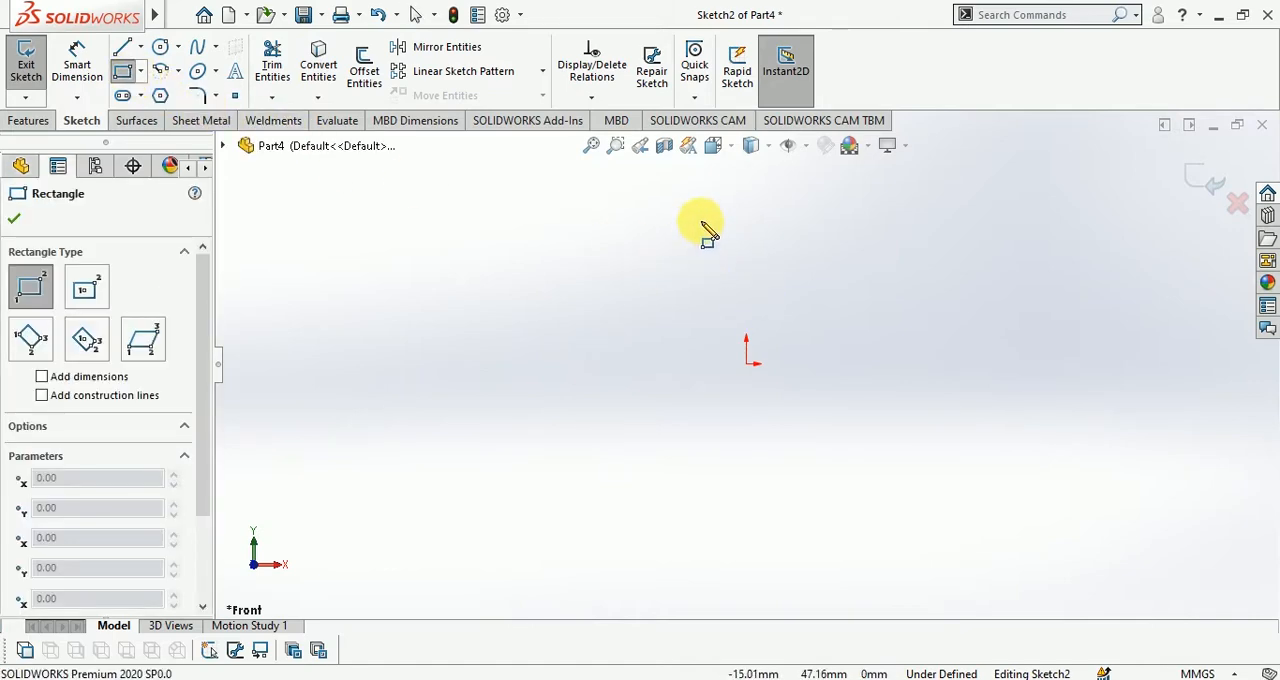
pyautogui.moveTo(701, 219); pyautogui.dragTo(570, 528)
pyautogui.press('Escape')
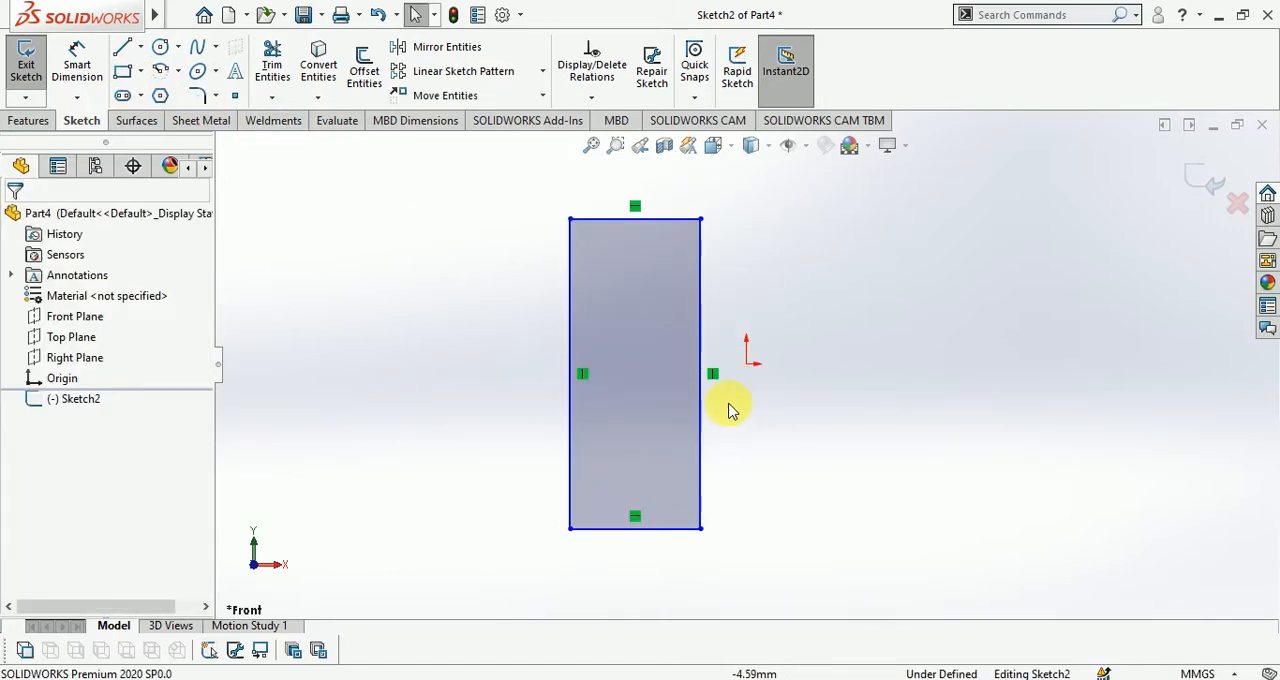
pyautogui.click(701, 419)
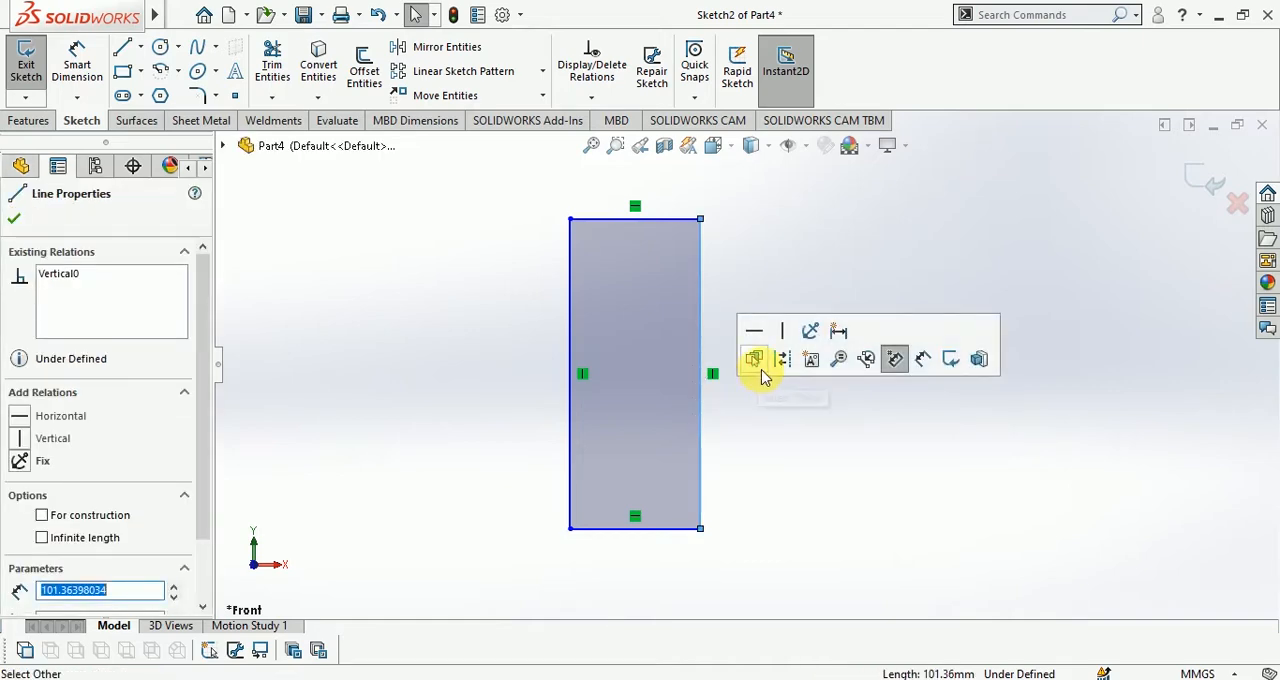
pyautogui.click(758, 362)
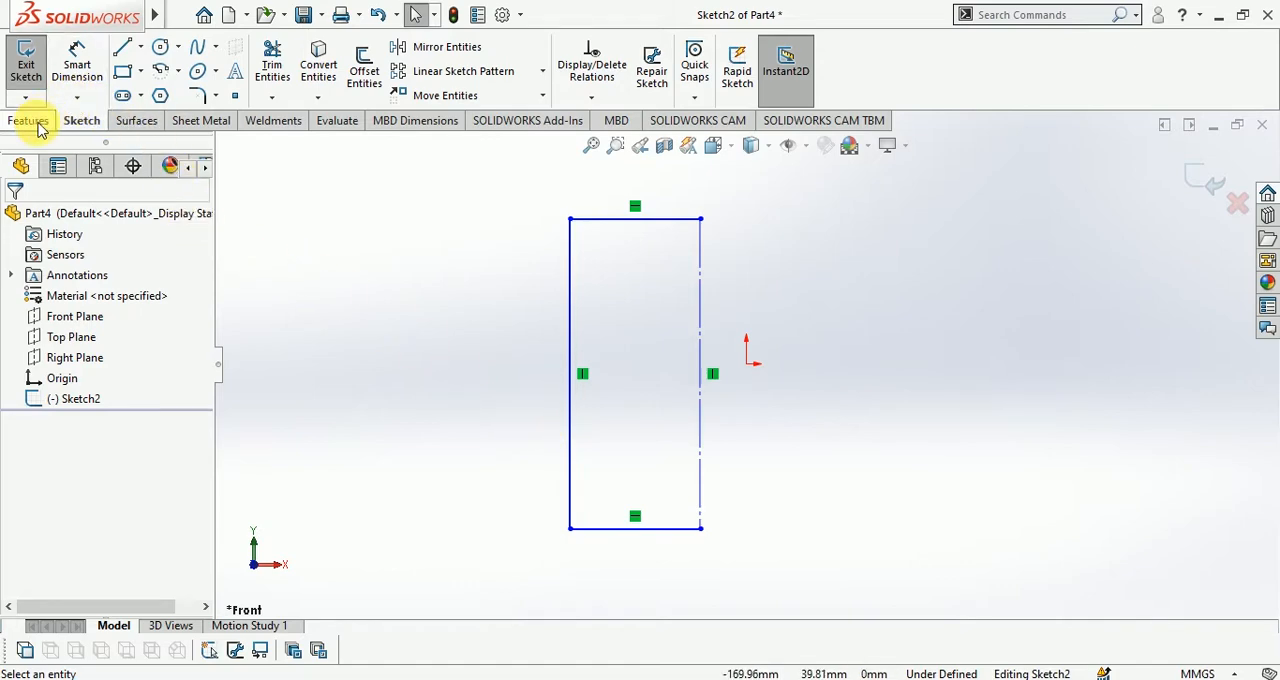
# Revolve the rectangle profile as a surface through 360 degrees about its construction edge
pyautogui.click(136, 121)
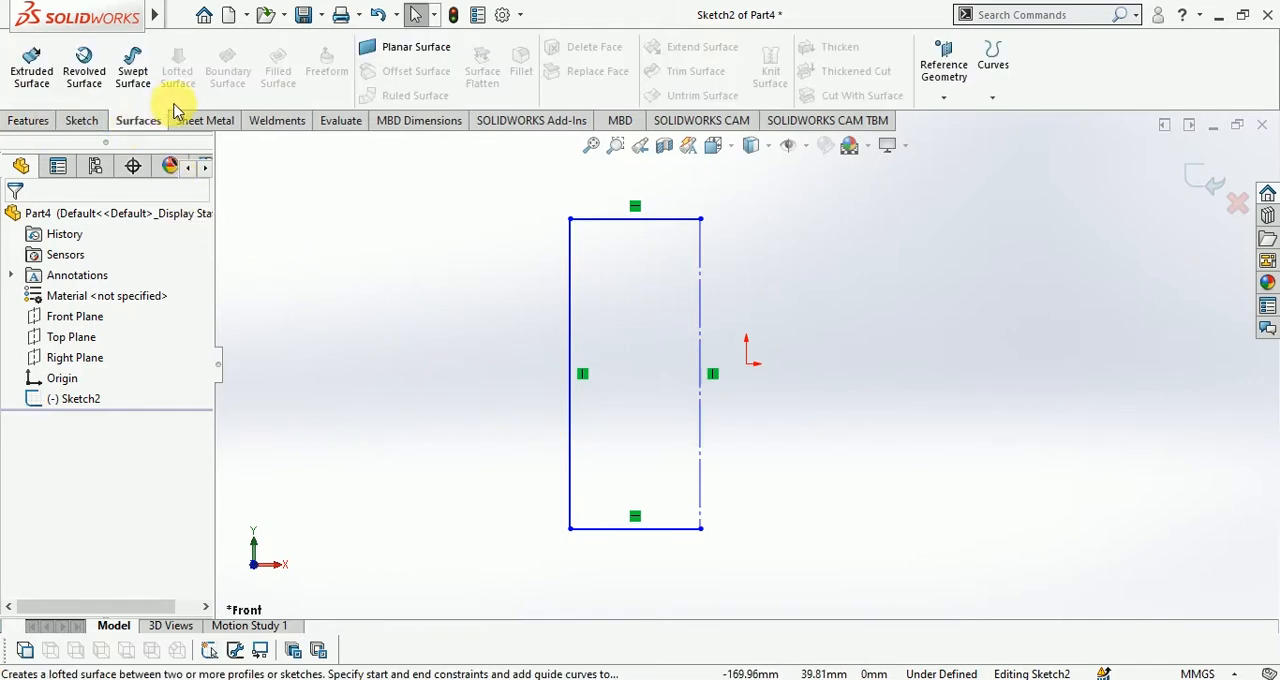
pyautogui.click(99, 74)
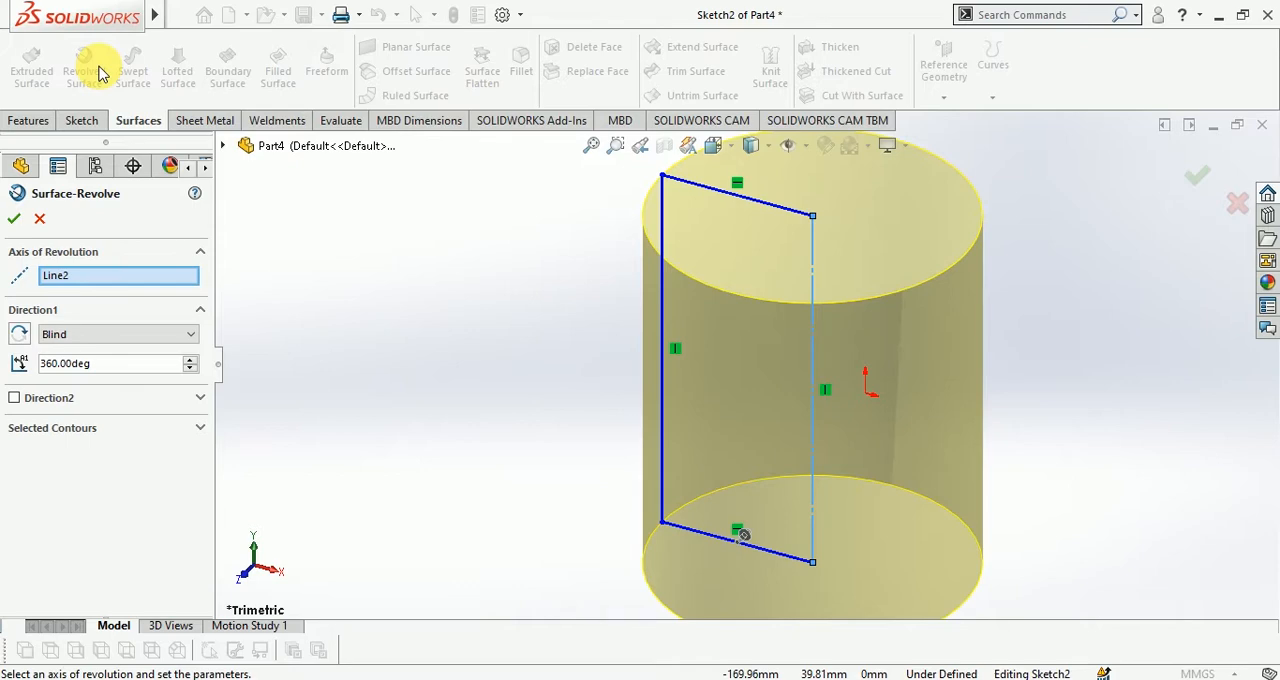
pyautogui.click(14, 218)
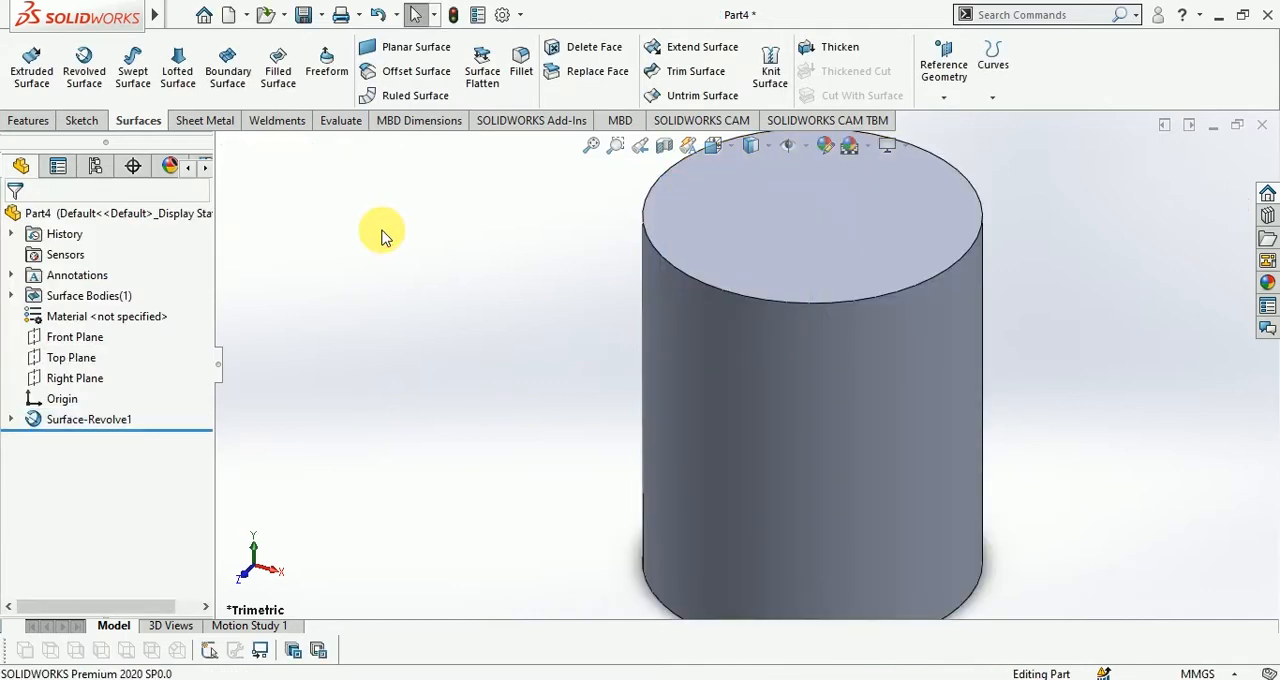
pyautogui.press('f')
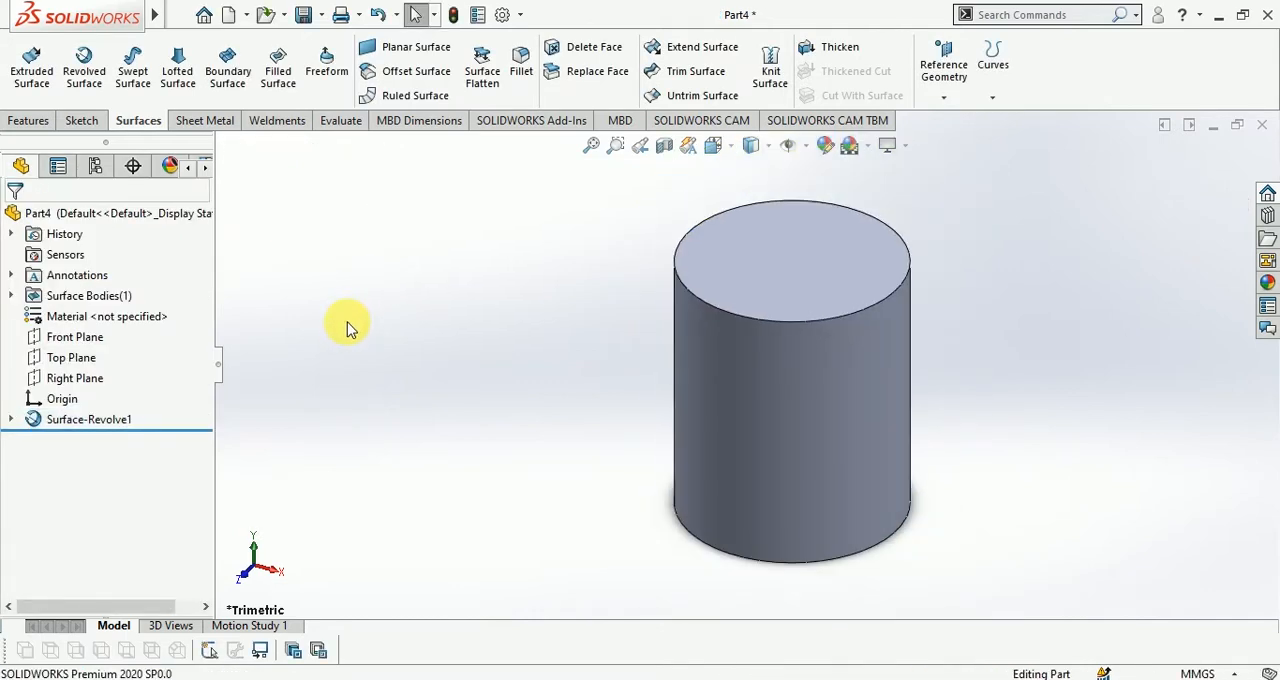
pyautogui.click(55, 420)
pyautogui.click(335, 412)
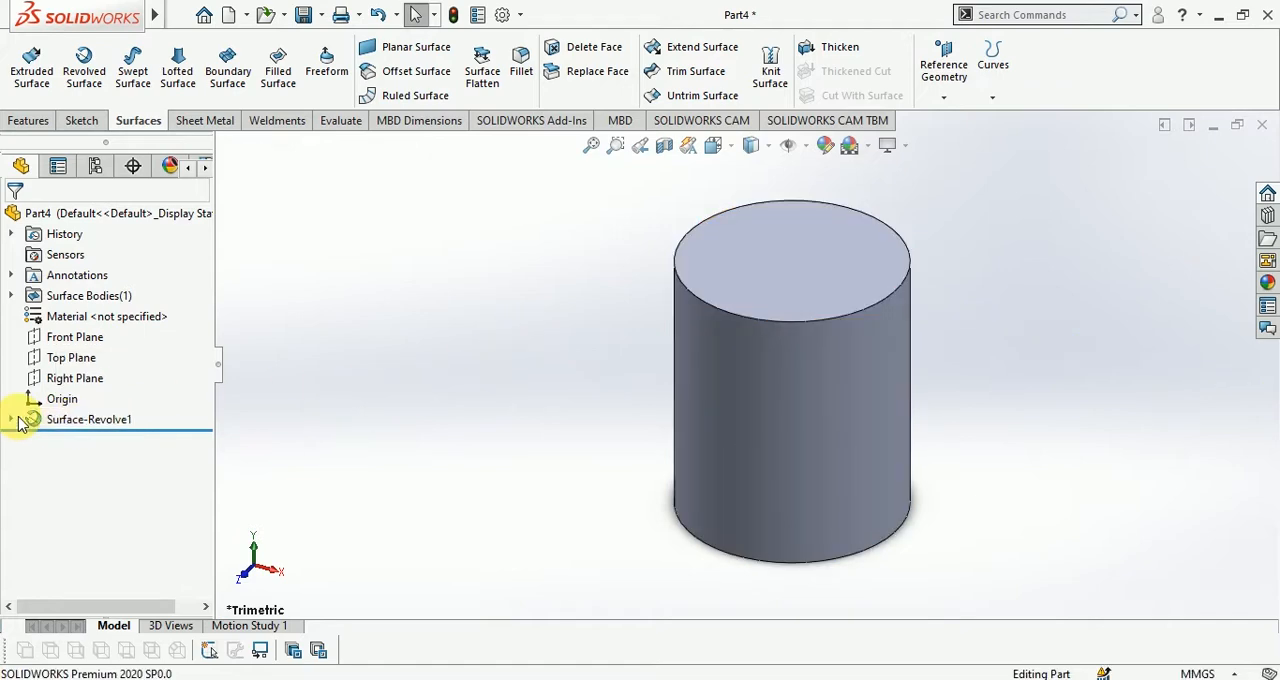
# Edit the revolved surface feature to enable Direction 2 and set the Direction 1 angle to 180 degrees
pyautogui.click(55, 421)
pyautogui.rightClick(55, 421)
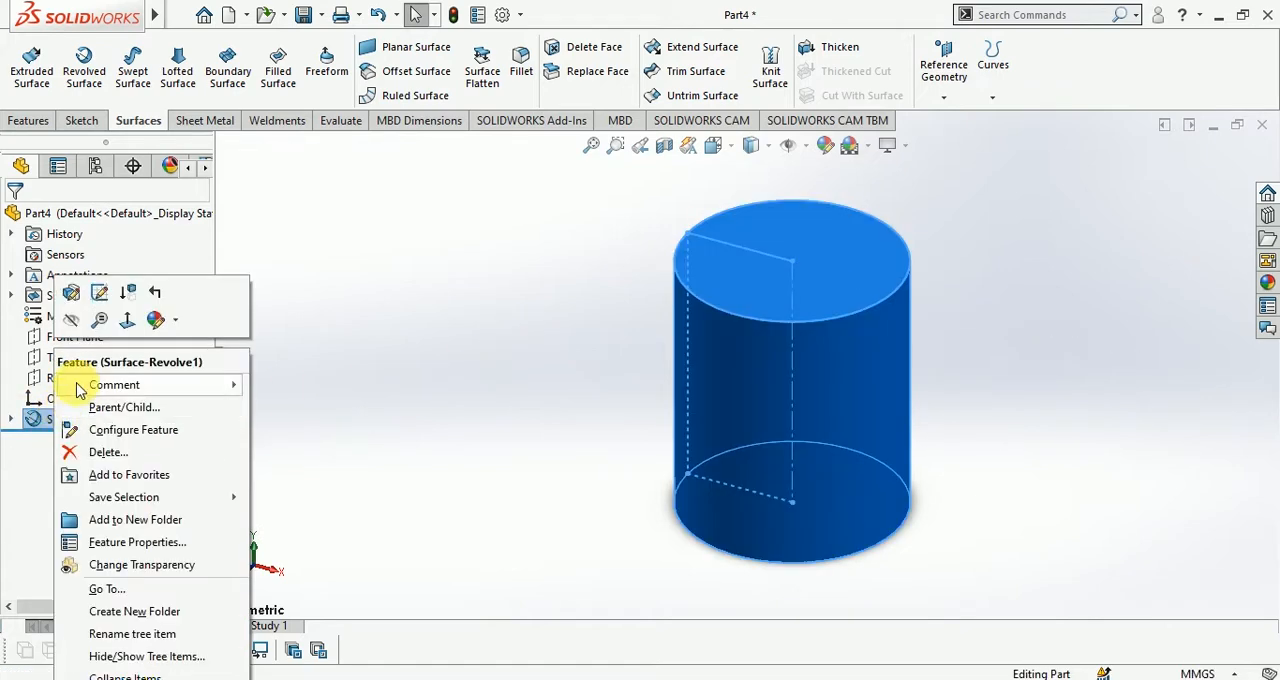
pyautogui.click(71, 291)
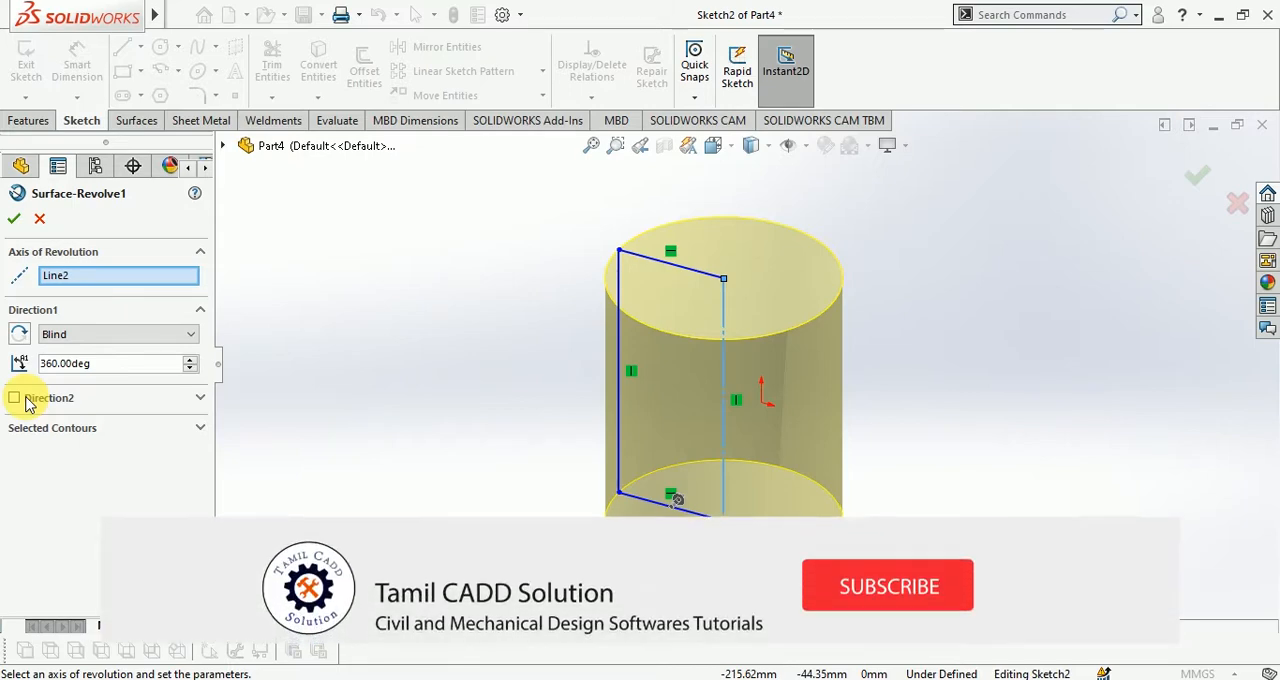
pyautogui.click(26, 400)
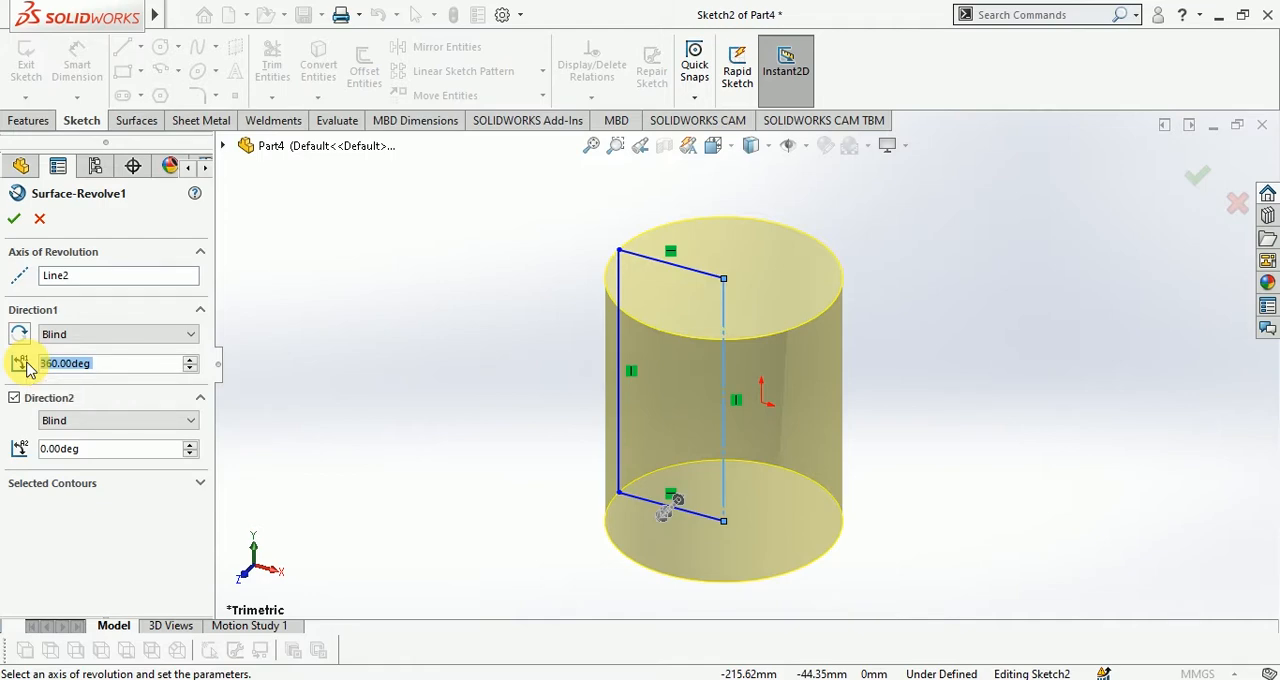
pyautogui.write('180')
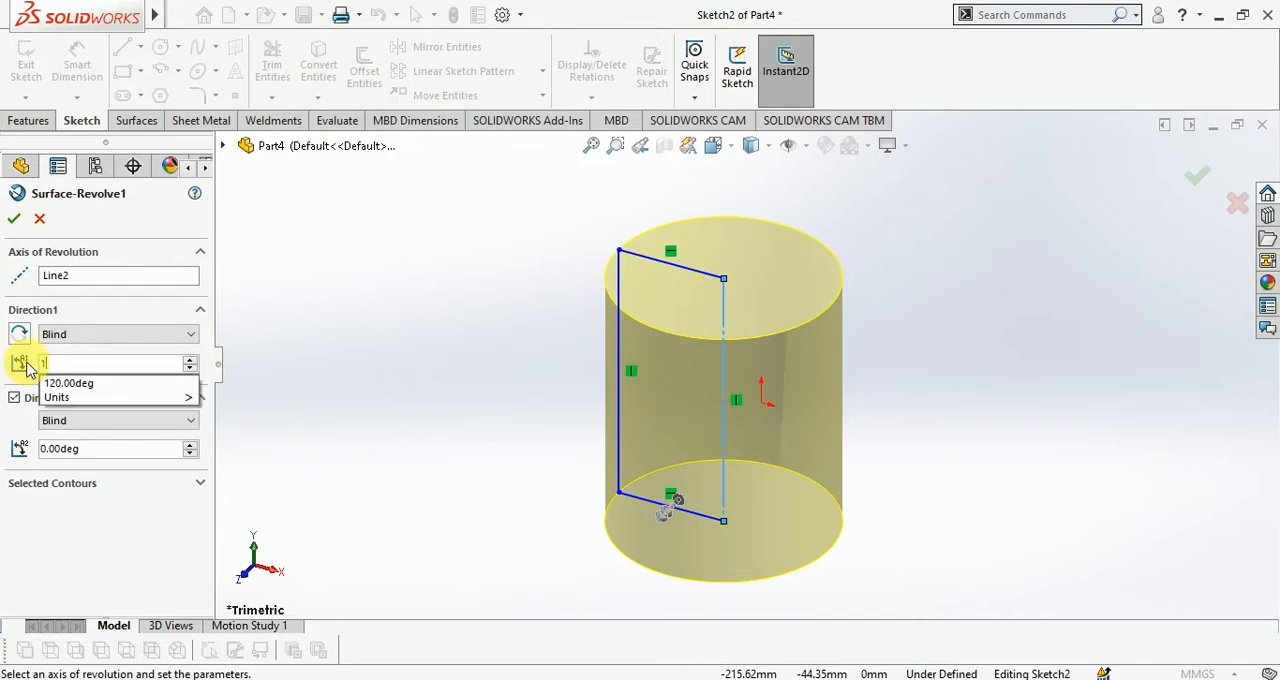
# Set the revolved surface's Direction 2 angle to 60 degrees and accept the feature edit
pyautogui.click(94, 449)
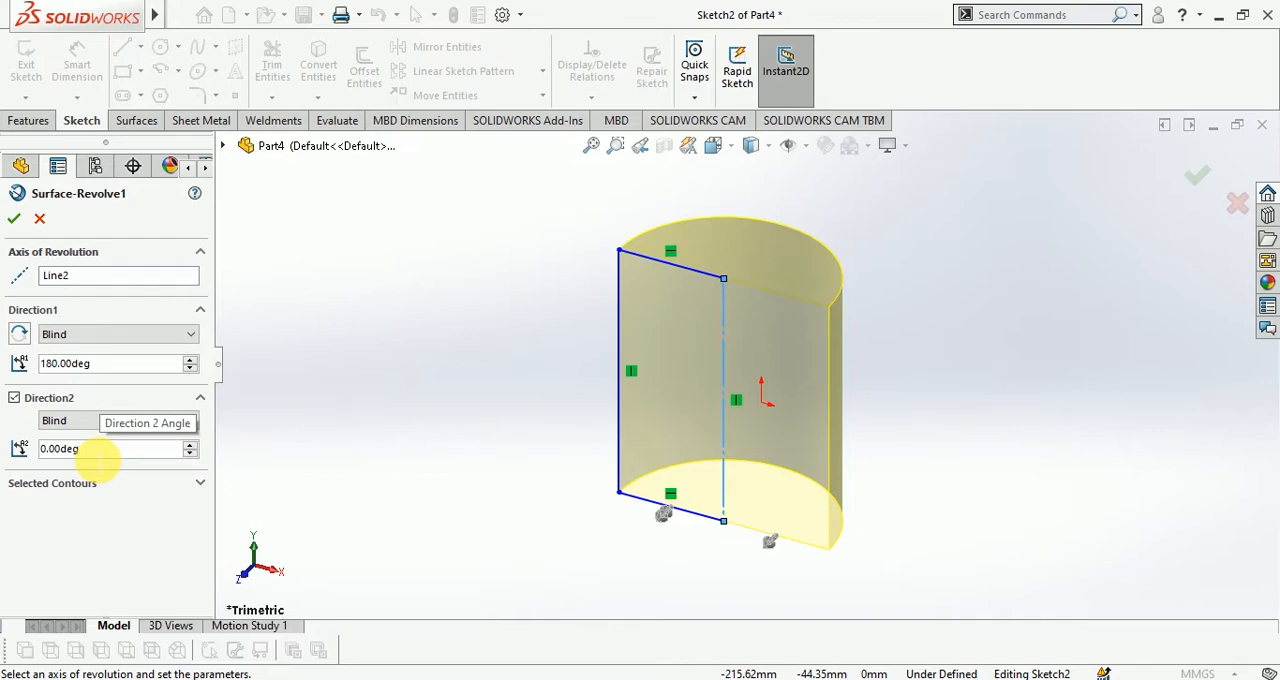
pyautogui.press('BackSpace')
pyautogui.press('BackSpace')
pyautogui.press('BackSpace')
pyautogui.press('BackSpace')
pyautogui.press('BackSpace')
pyautogui.press('BackSpace')
pyautogui.press('BackSpace')
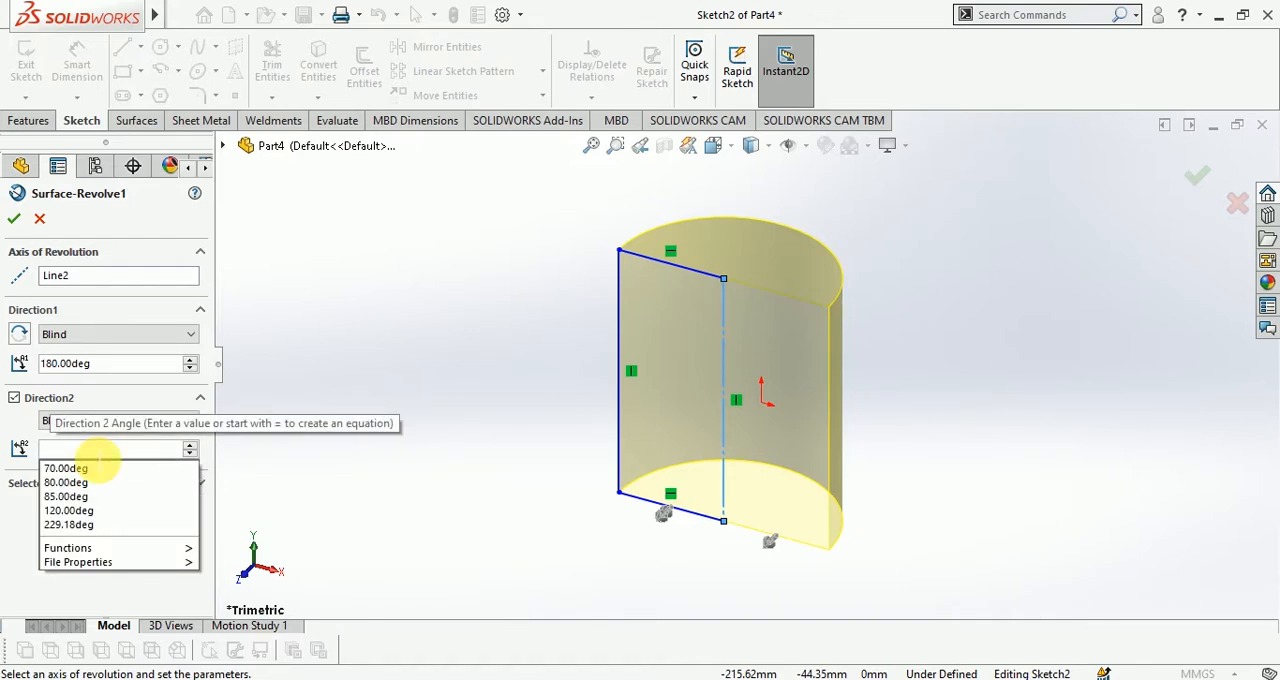
pyautogui.write('6')
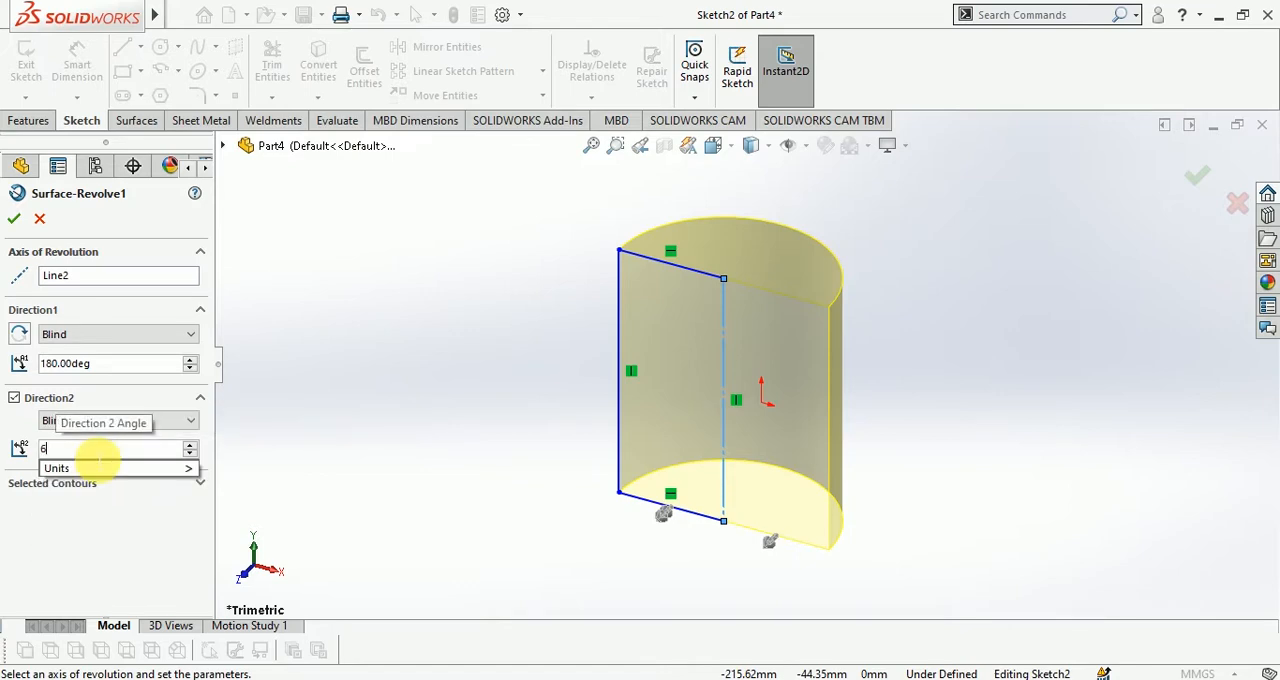
pyautogui.write('0')
pyautogui.press('Return')
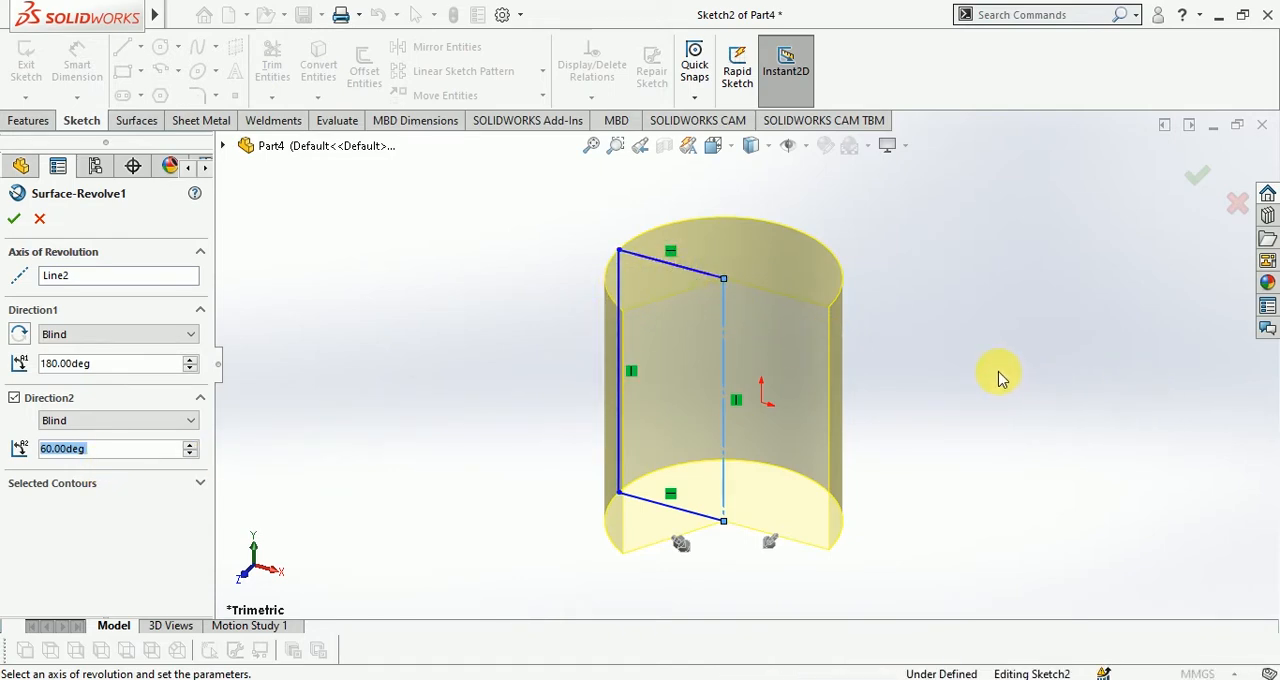
pyautogui.moveTo(1000, 378); pyautogui.dragTo(980, 394, button='middle')
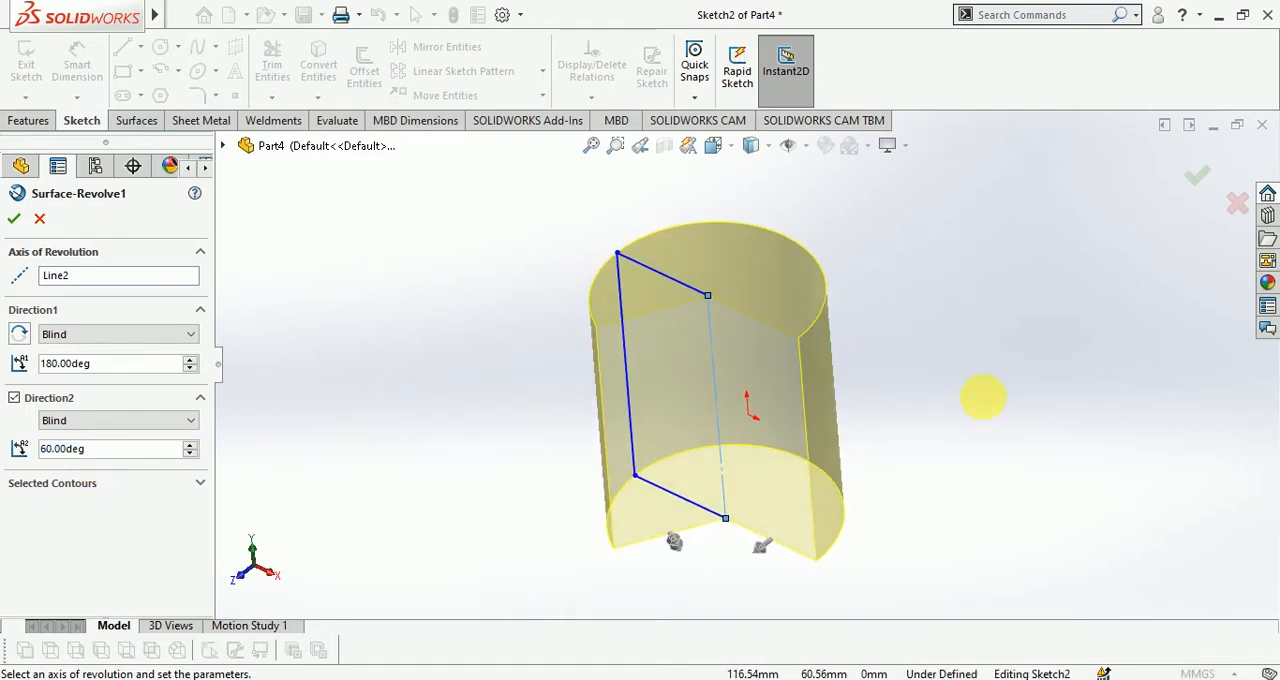
pyautogui.click(1197, 188)
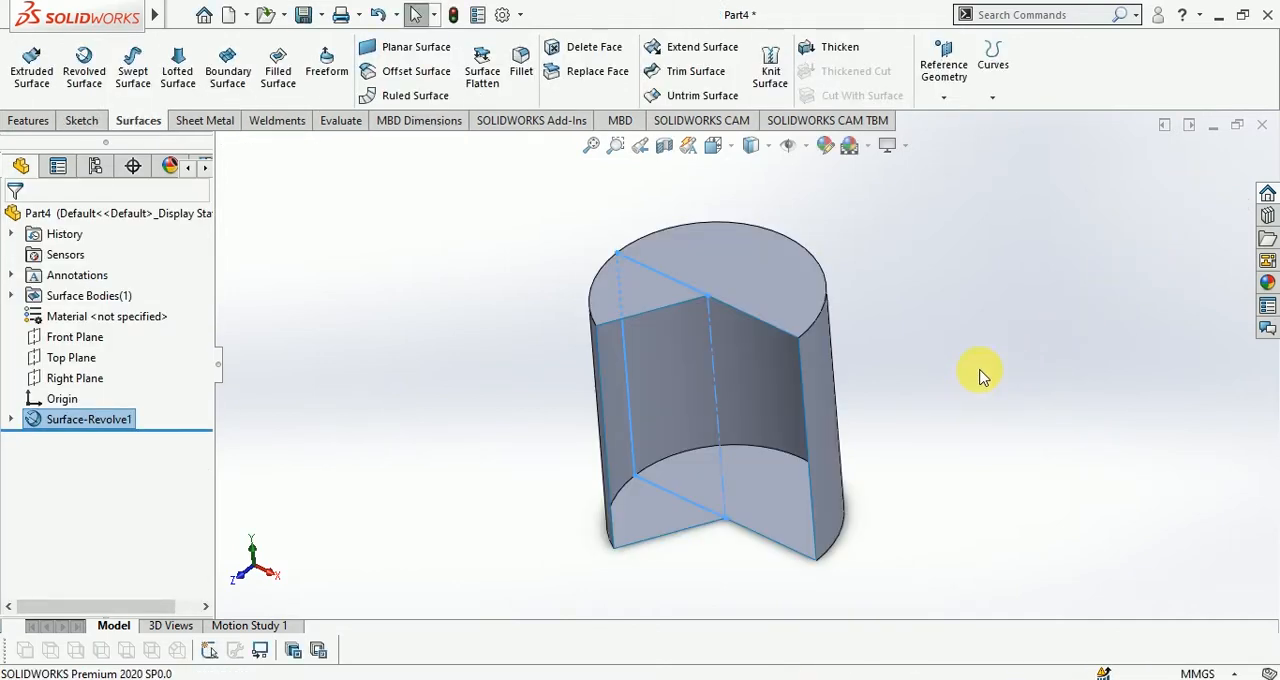
# Undo the revolved surface and return to editing its rectangle sketch
pyautogui.moveTo(914, 436)
pyautogui.mouseDown(button='middle')
pyautogui.moveTo(960, 360)
pyautogui.moveTo(970, 409)
pyautogui.moveTo(930, 448)
pyautogui.moveTo(1008, 355)
pyautogui.mouseUp(button='middle')
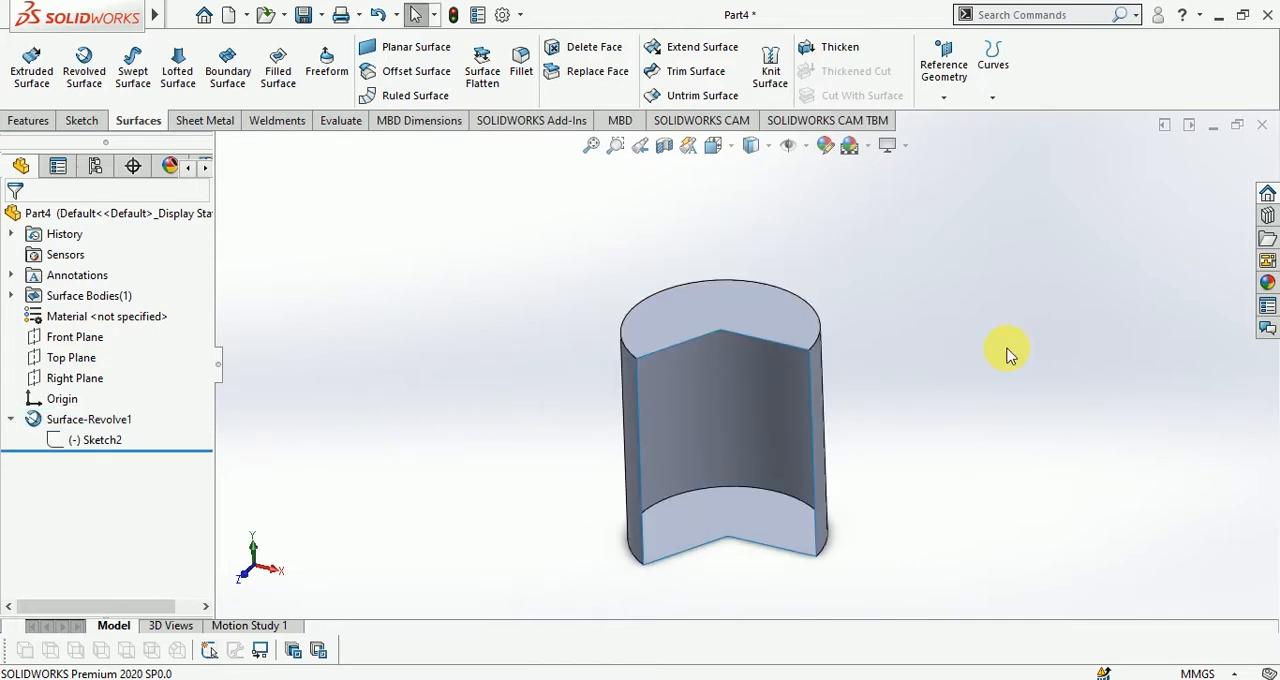
pyautogui.moveTo(897, 449); pyautogui.dragTo(925, 405, button='middle')
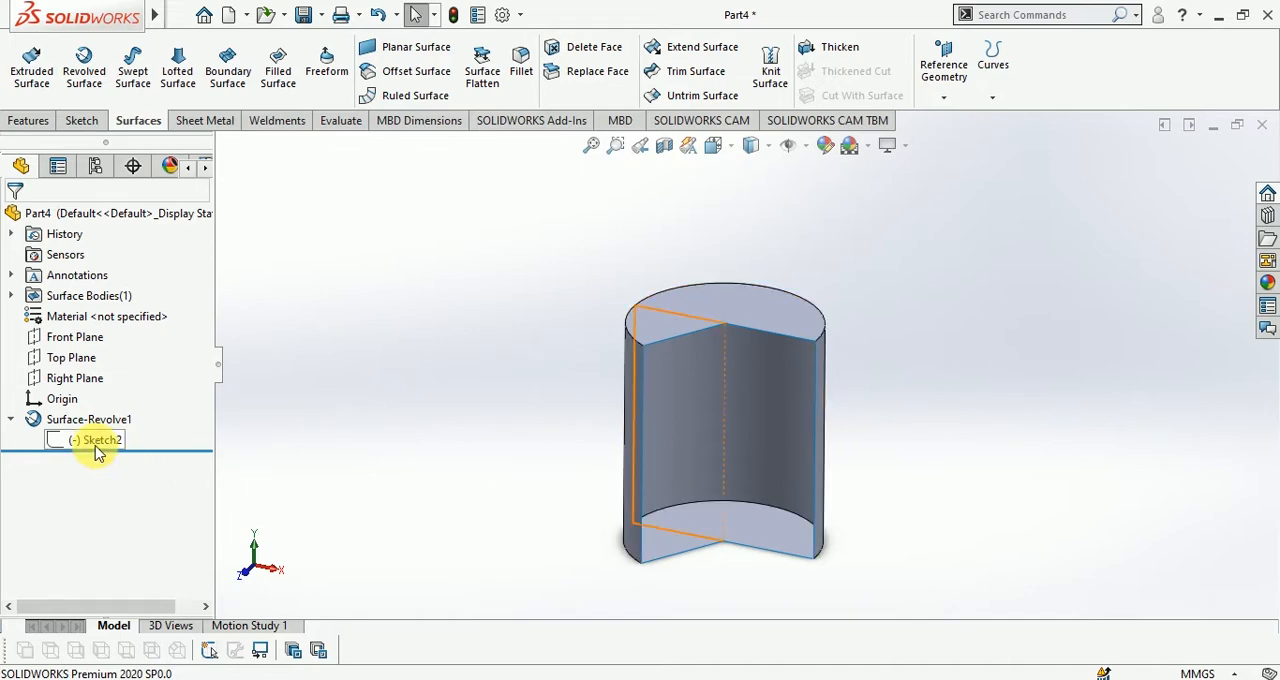
pyautogui.hotkey('ctrl', 'z')
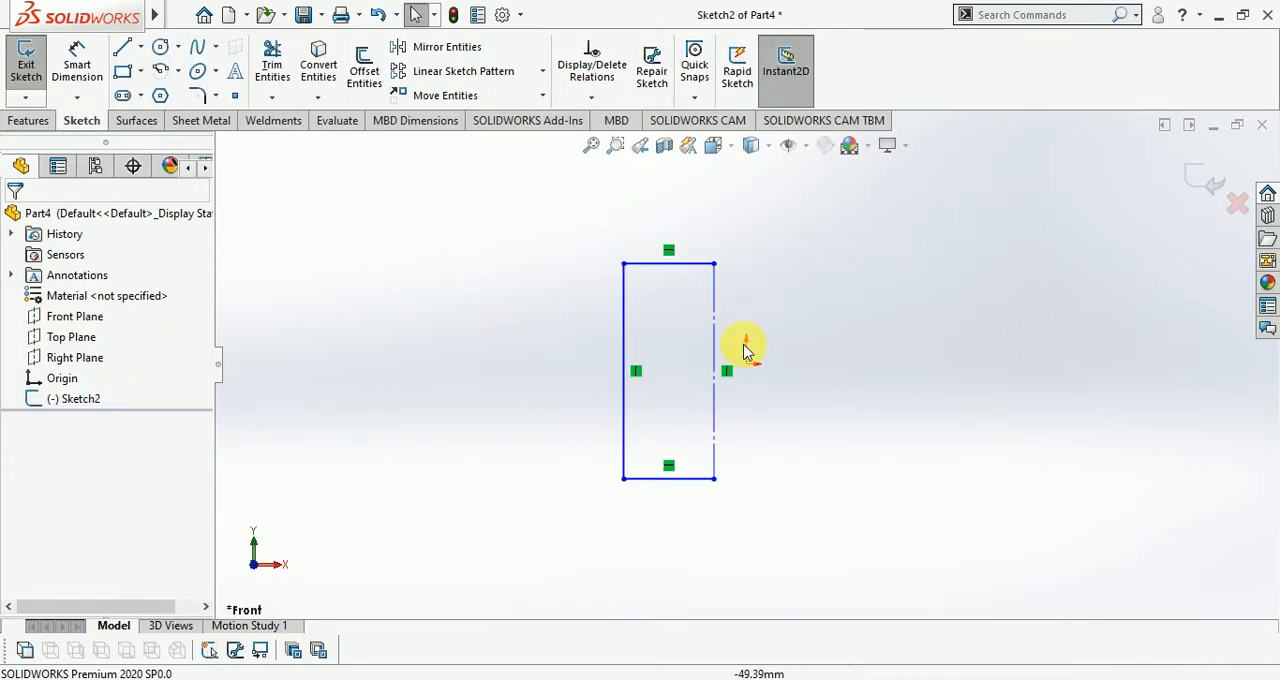
# Sketch a hexagon overlapping the rectangle's bottom edge and a circle centred on its left edge near the upper corner
pyautogui.click(160, 94)
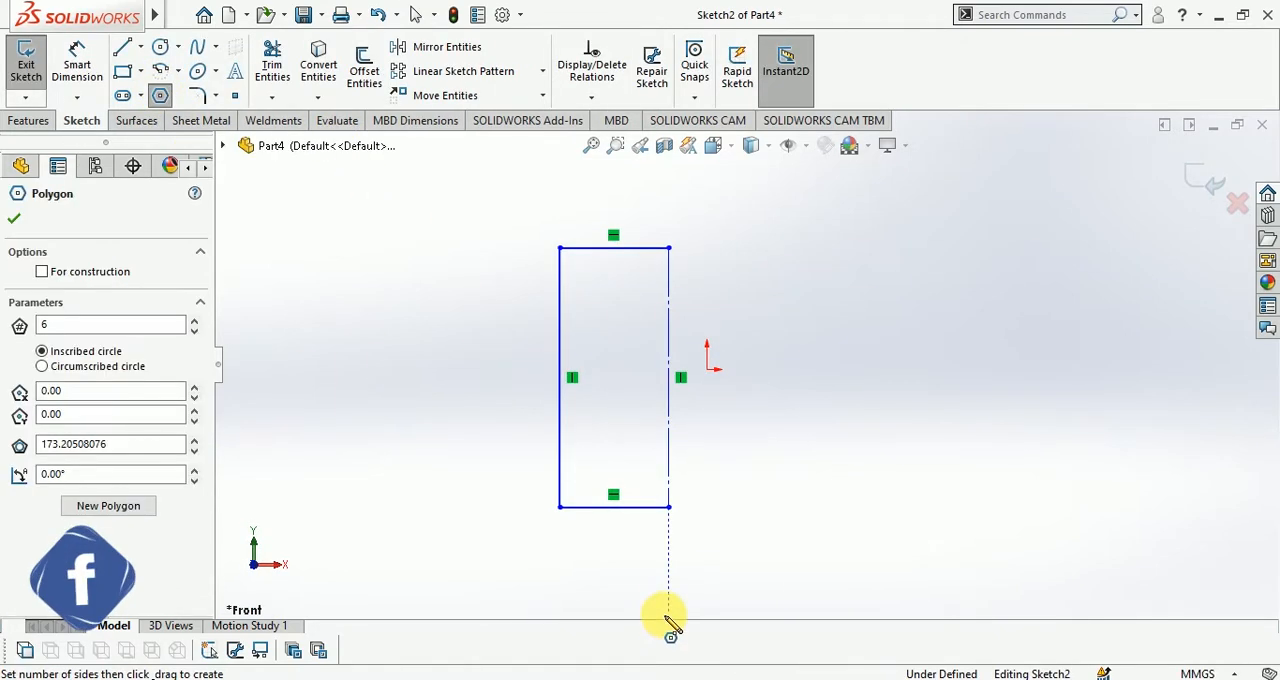
pyautogui.click(640, 455)
pyautogui.press('Escape')
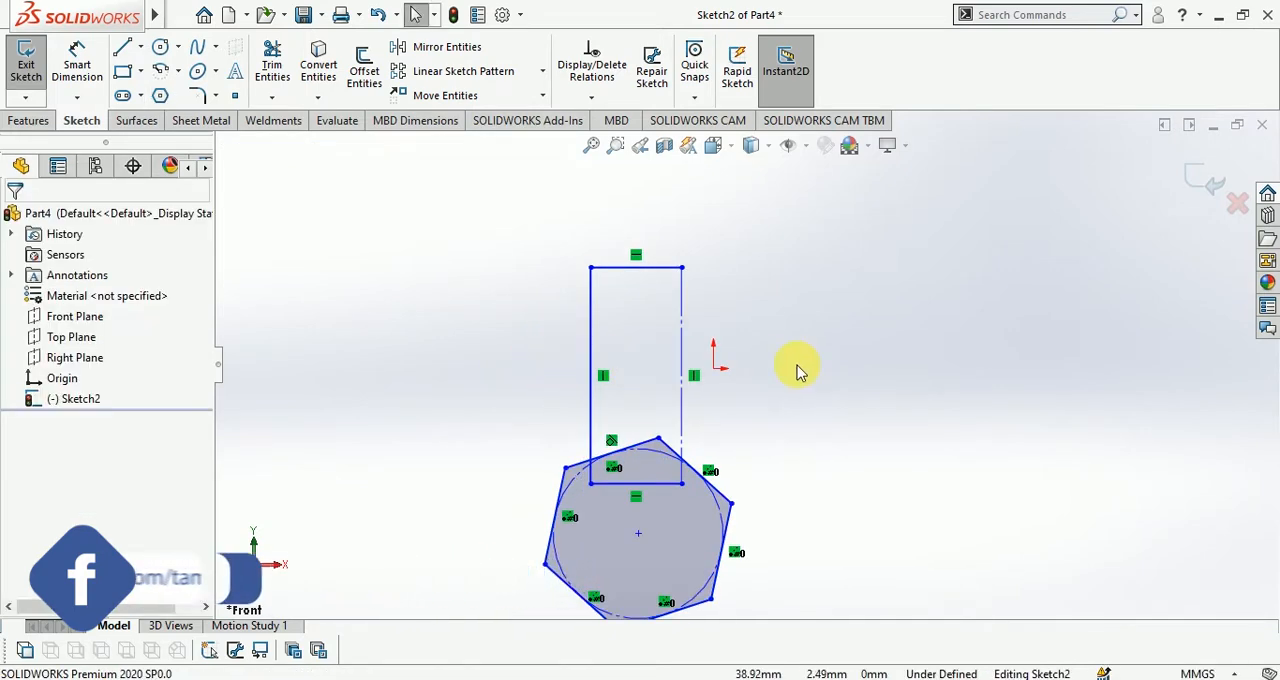
pyautogui.click(160, 46)
pyautogui.click(590, 278)
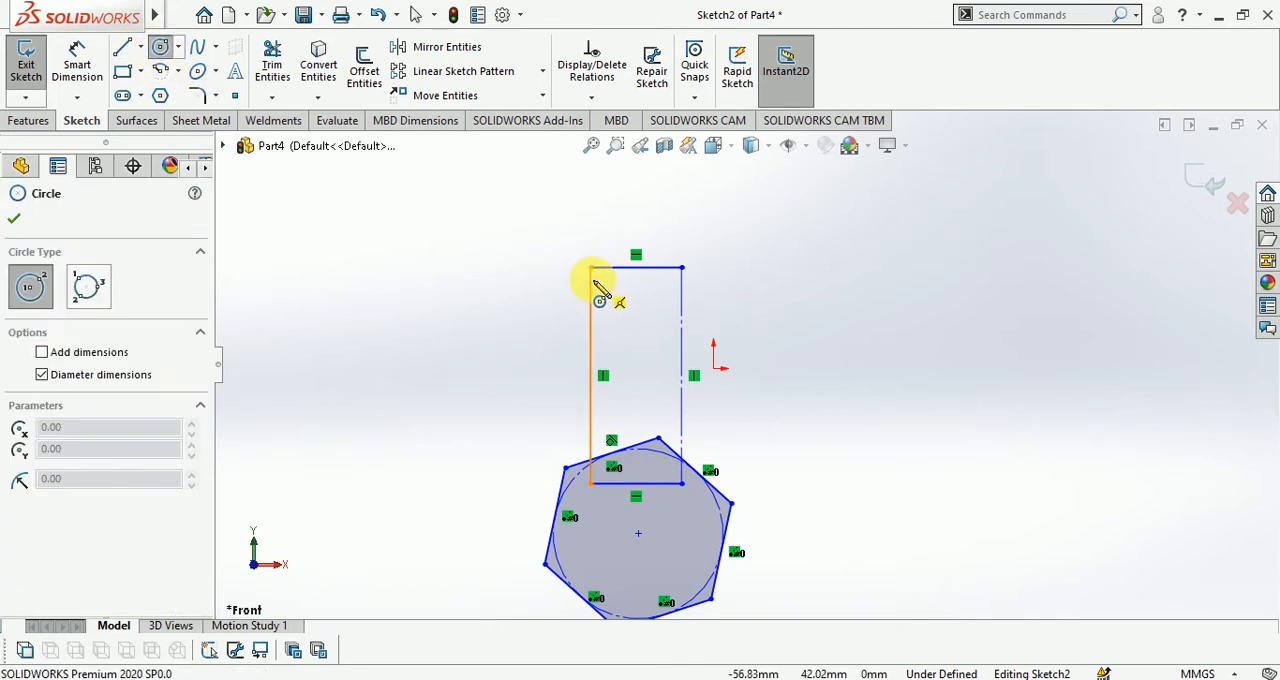
pyautogui.click(543, 329)
pyautogui.press('Escape')
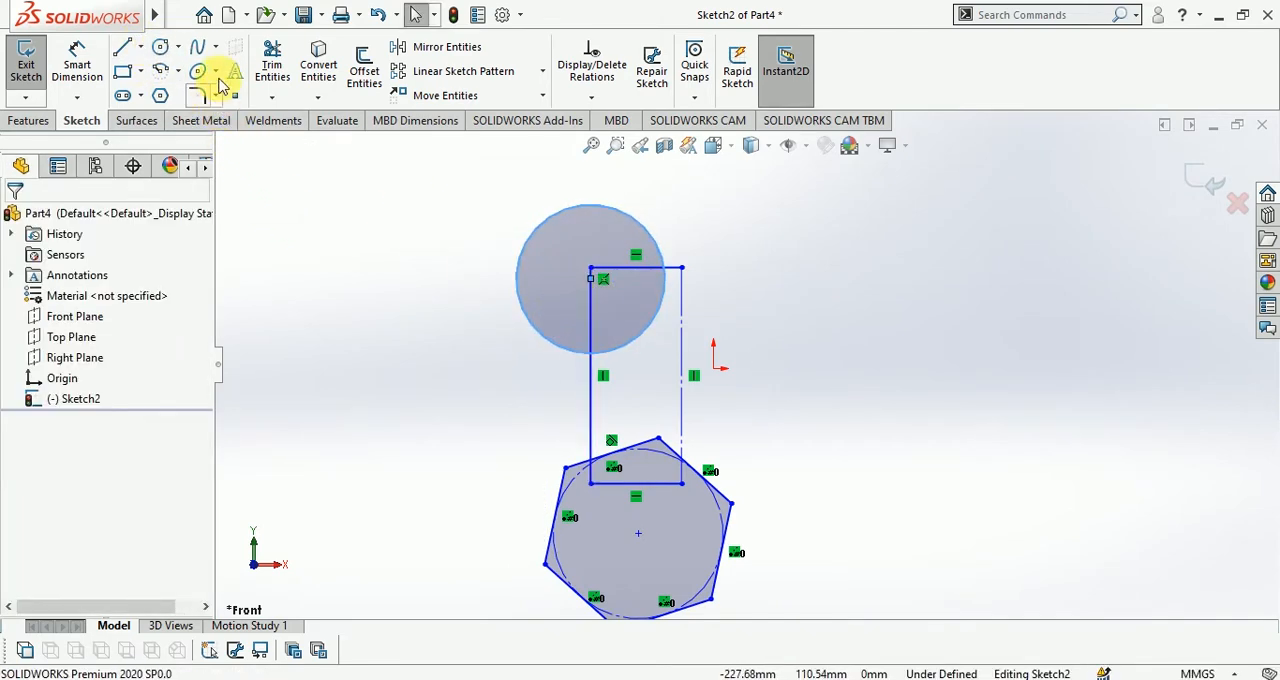
# Sketch a vertical centerline about 191 mm long to the right of the profiles, and exit the sketch
pyautogui.click(140, 46)
pyautogui.click(162, 93)
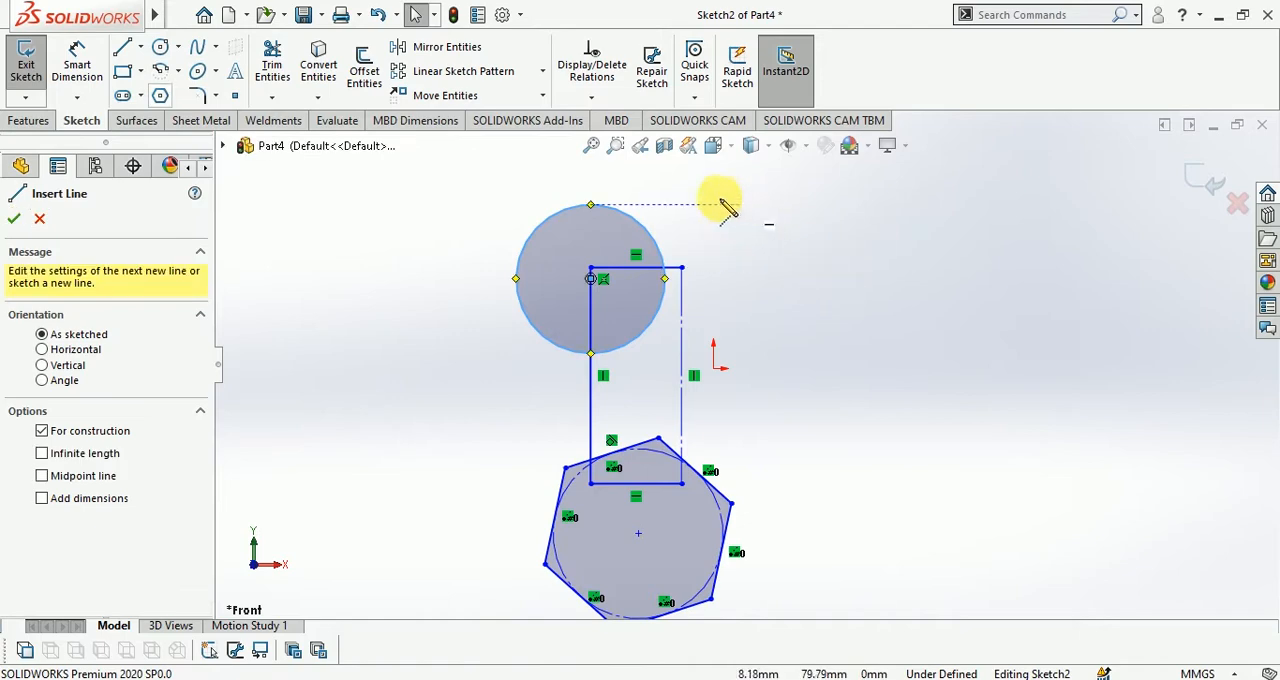
pyautogui.click(781, 191)
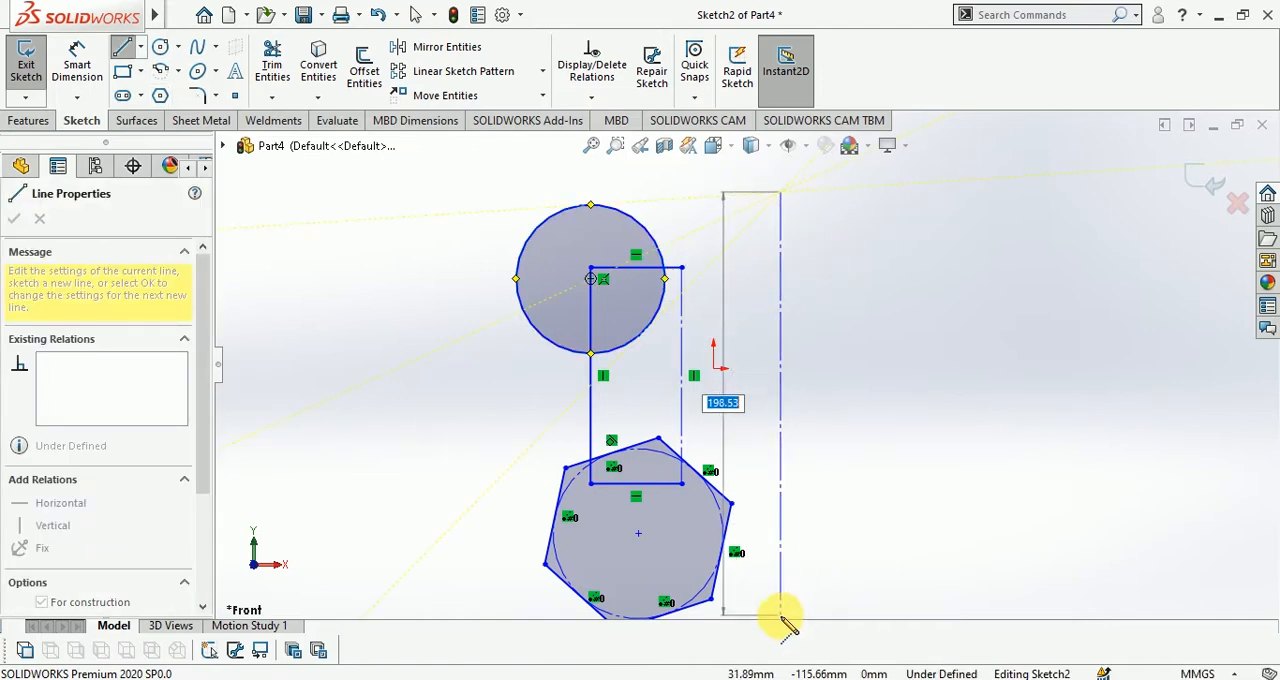
pyautogui.click(781, 598)
pyautogui.press('Escape')
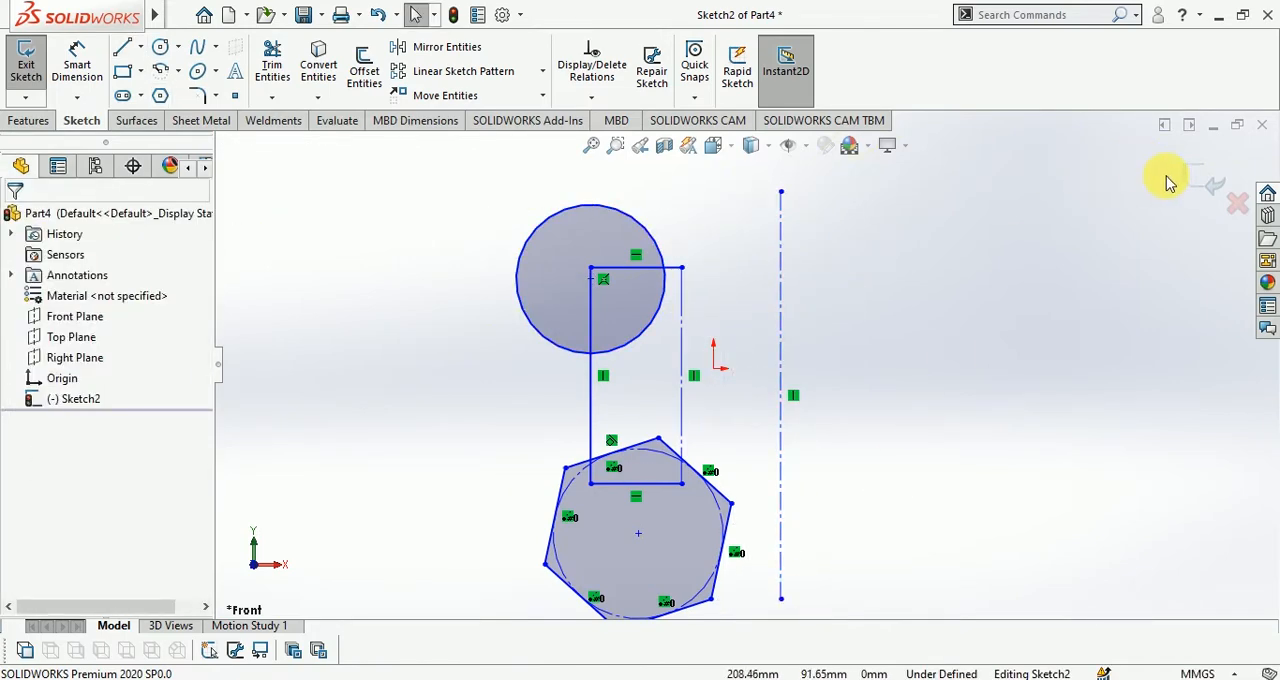
pyautogui.click(1195, 182)
# Revolve the sketch profiles as surfaces through a Blind 360 degrees about the long vertical centerline
pyautogui.moveTo(903, 280)
pyautogui.mouseDown(button='middle')
pyautogui.moveTo(811, 314)
pyautogui.moveTo(805, 408)
pyautogui.mouseUp(button='middle')
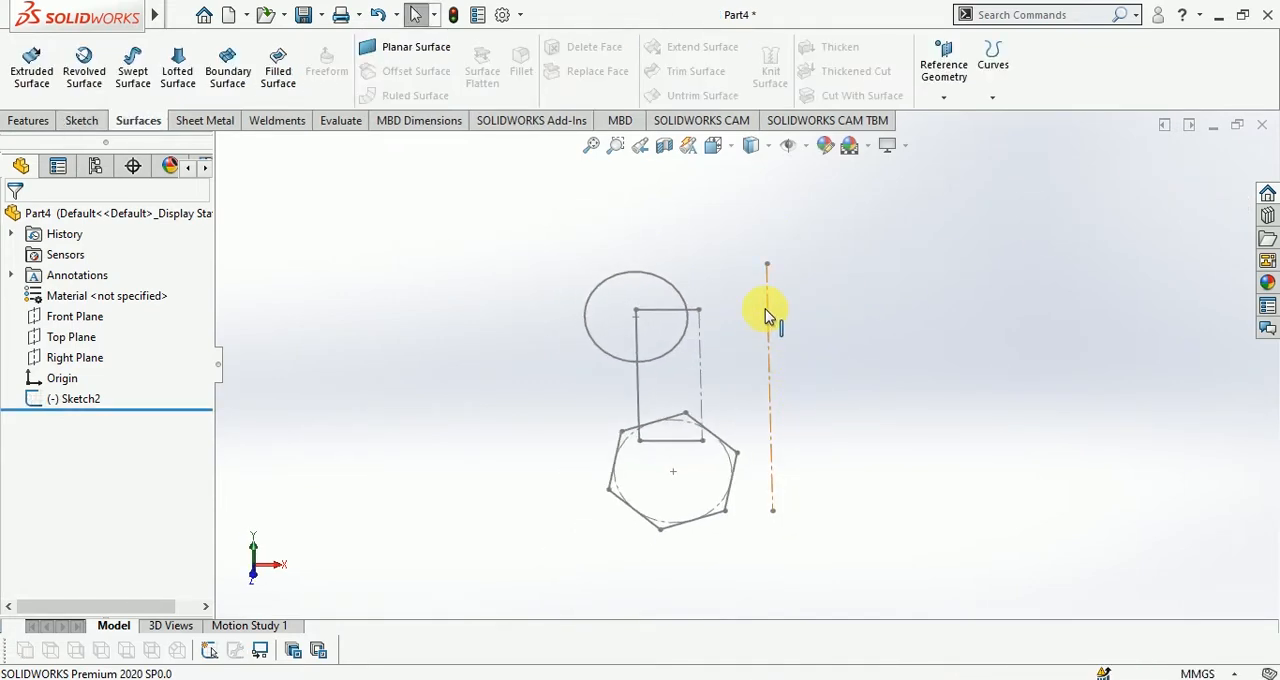
pyautogui.click(84, 58)
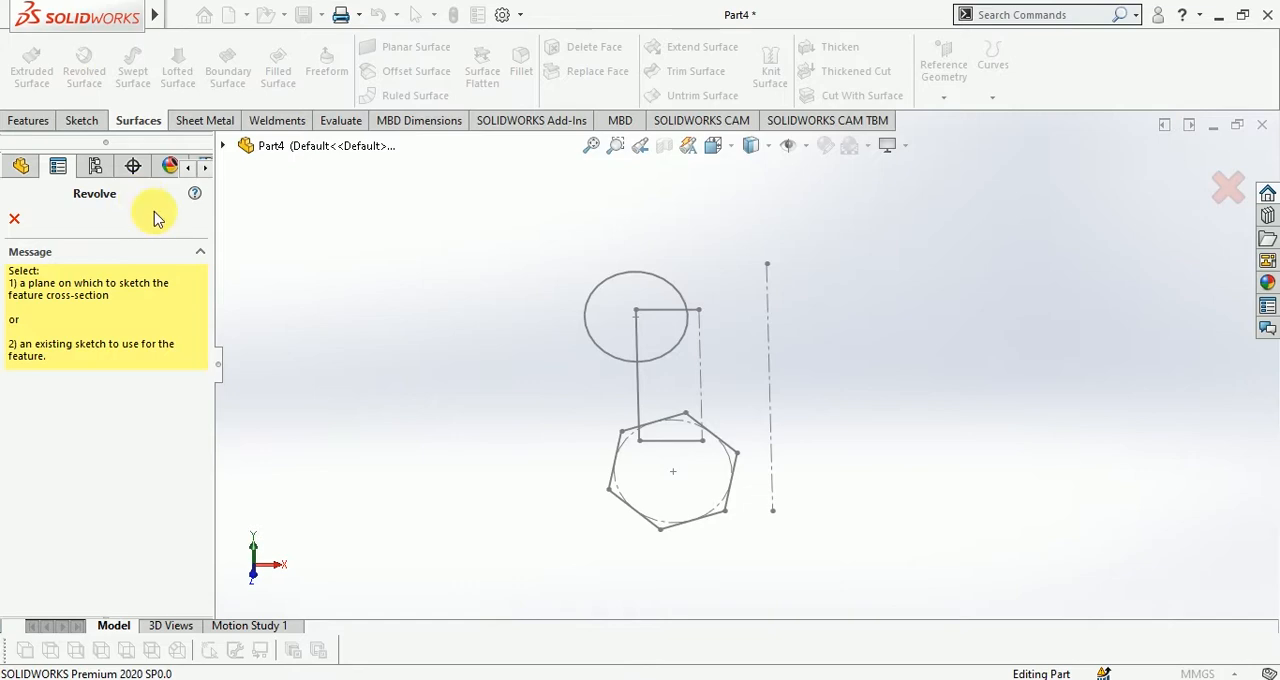
pyautogui.click(766, 337)
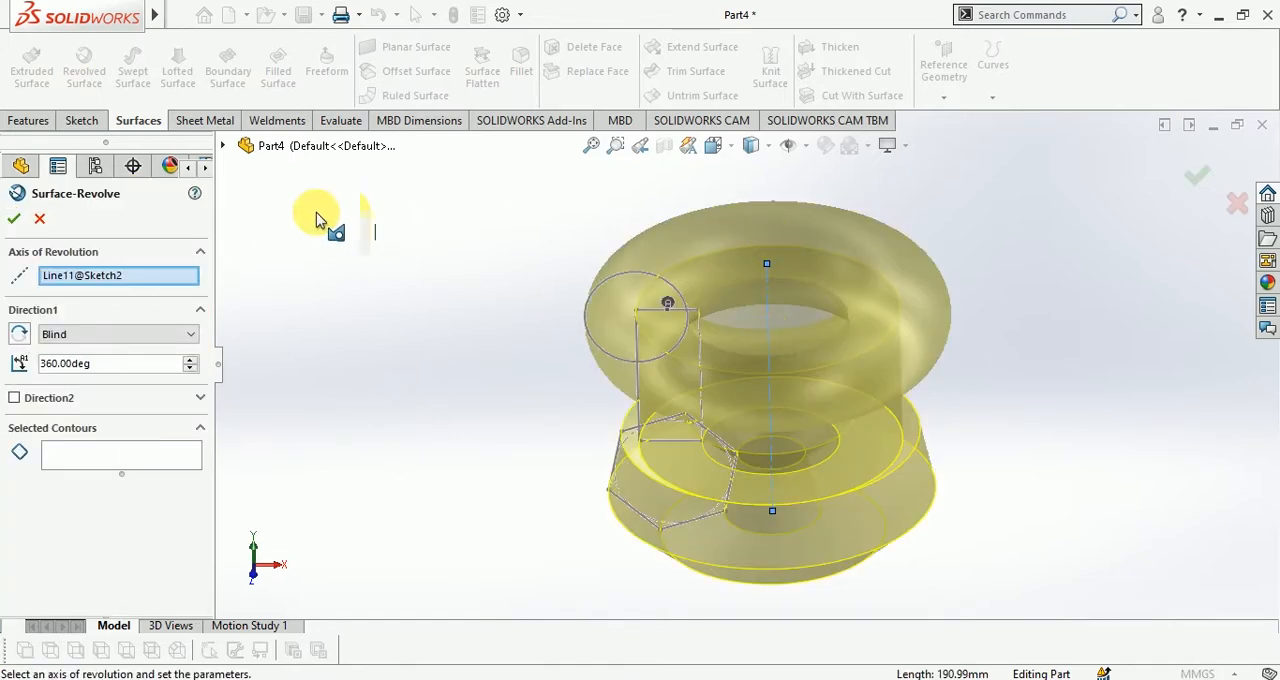
pyautogui.click(14, 220)
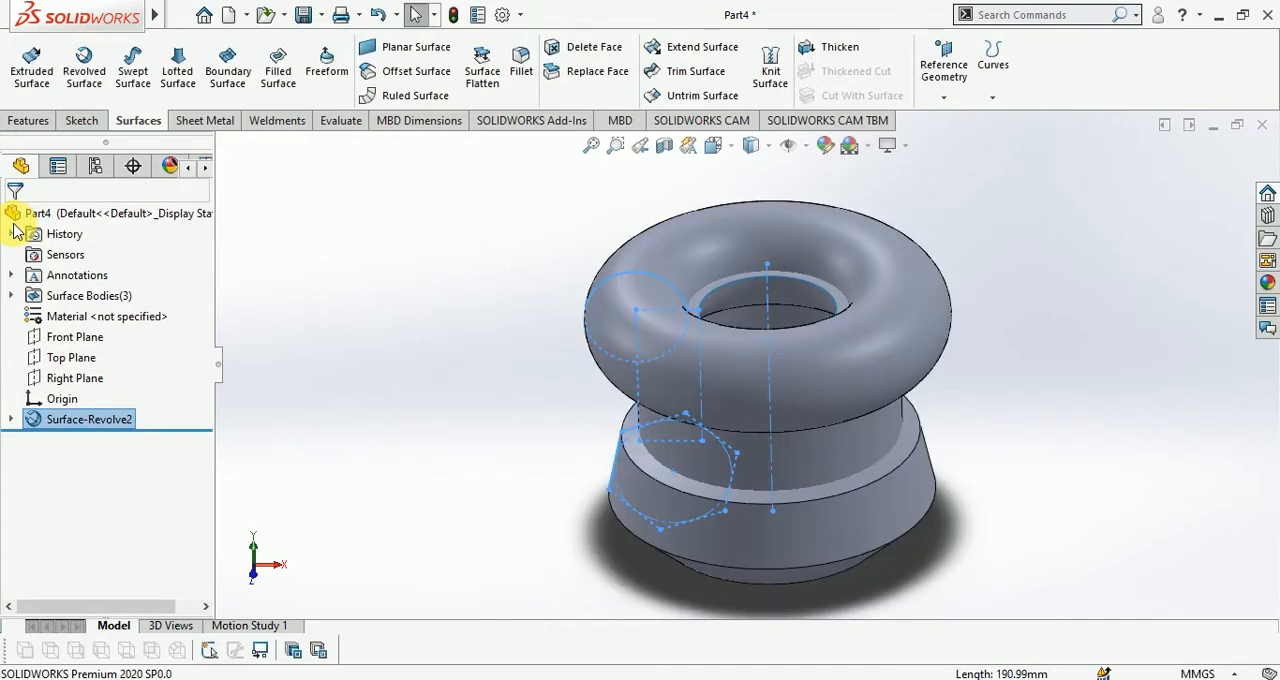
# Undo the 360-degree revolved surface to go back to the profile sketch
pyautogui.click(337, 457)
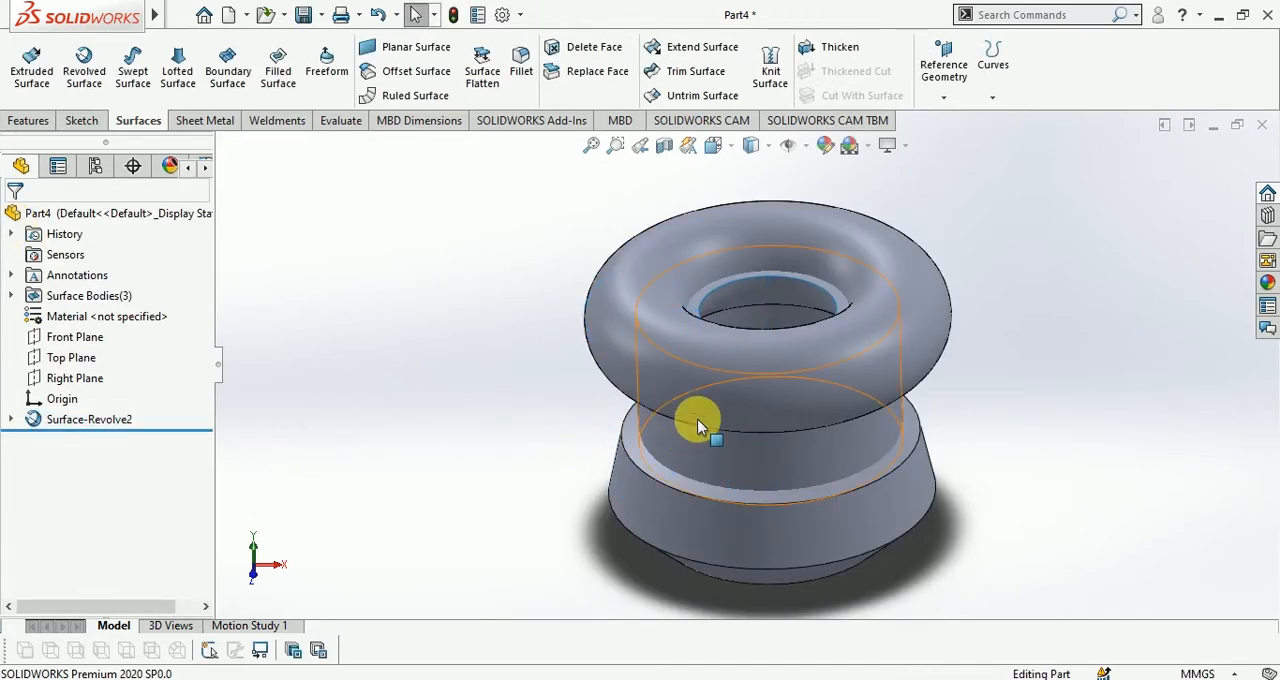
pyautogui.moveTo(694, 417)
pyautogui.mouseDown(button='middle')
pyautogui.moveTo(760, 292)
pyautogui.moveTo(686, 383)
pyautogui.mouseUp(button='middle')
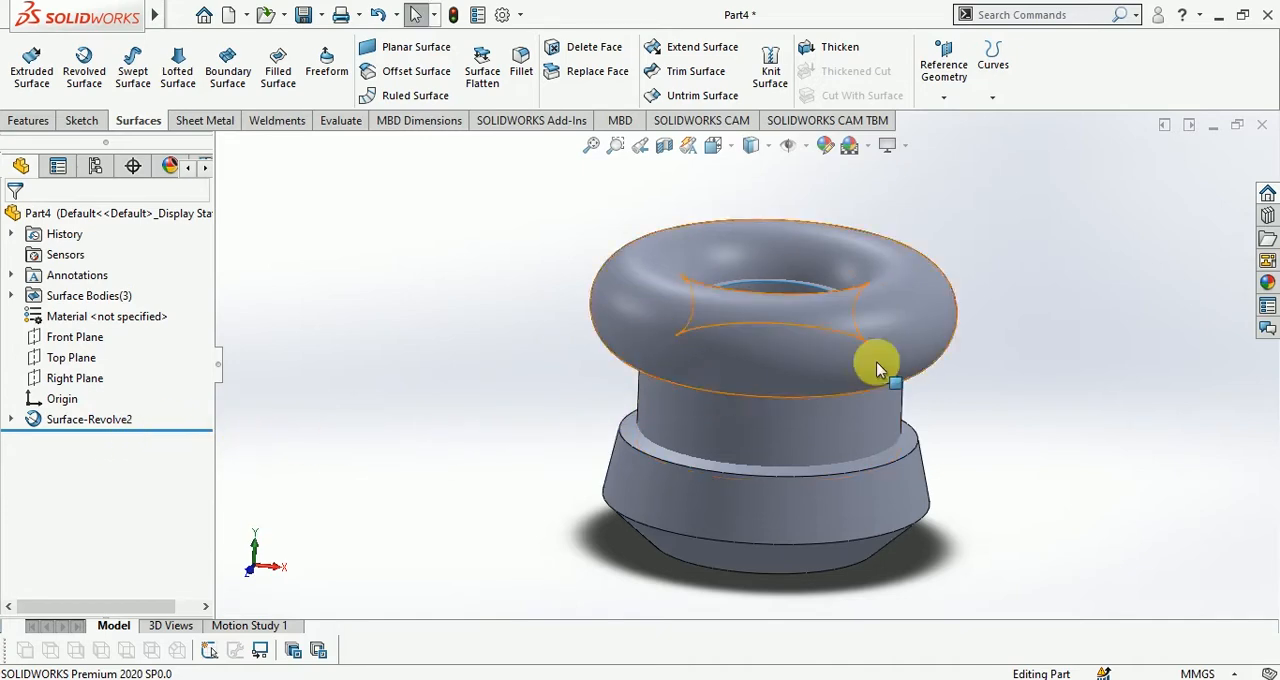
pyautogui.hotkey('ctrl', 'z')
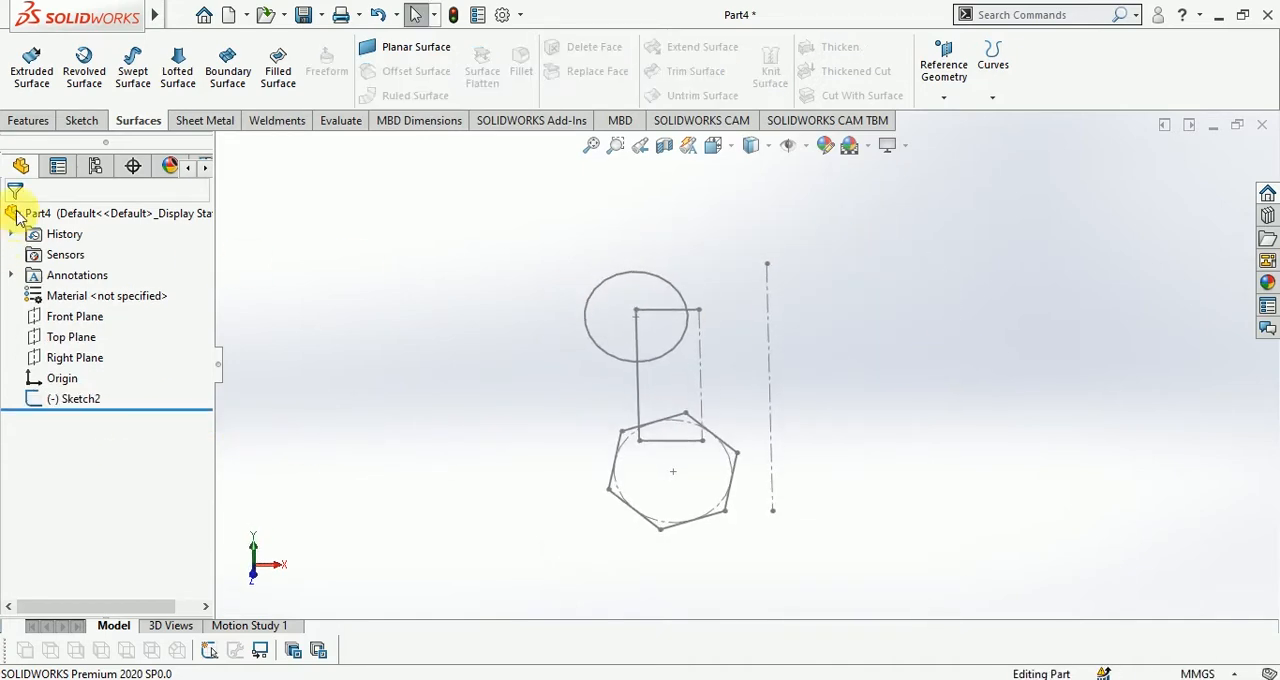
# Set up a Blind 360-degree surface revolve about the long vertical centerline, selecting the region where the circle and rectangle overlap as contour
pyautogui.click(84, 62)
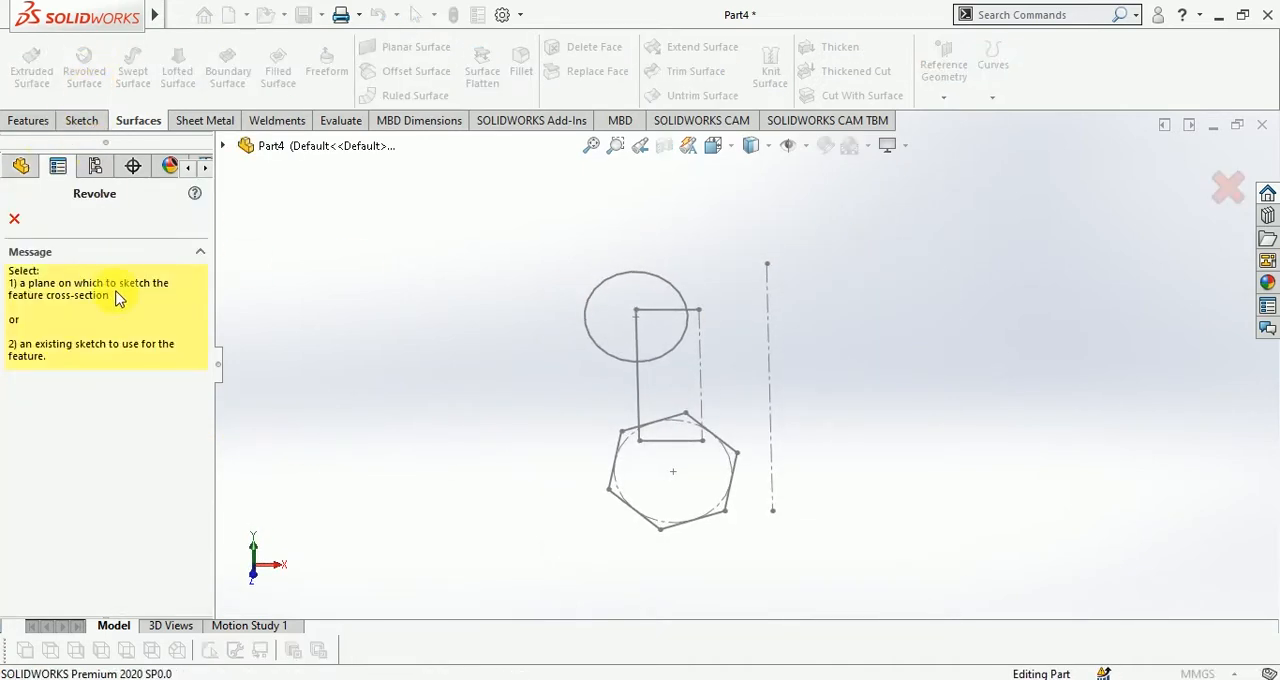
pyautogui.click(767, 328)
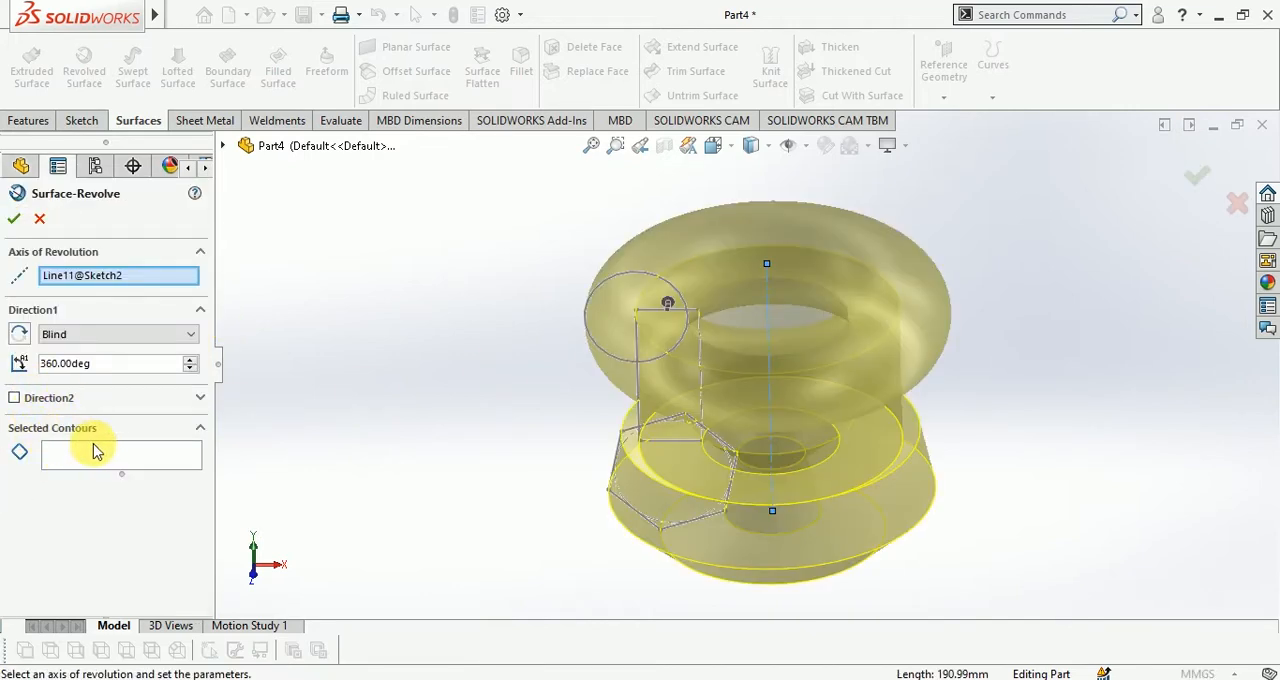
pyautogui.click(92, 455)
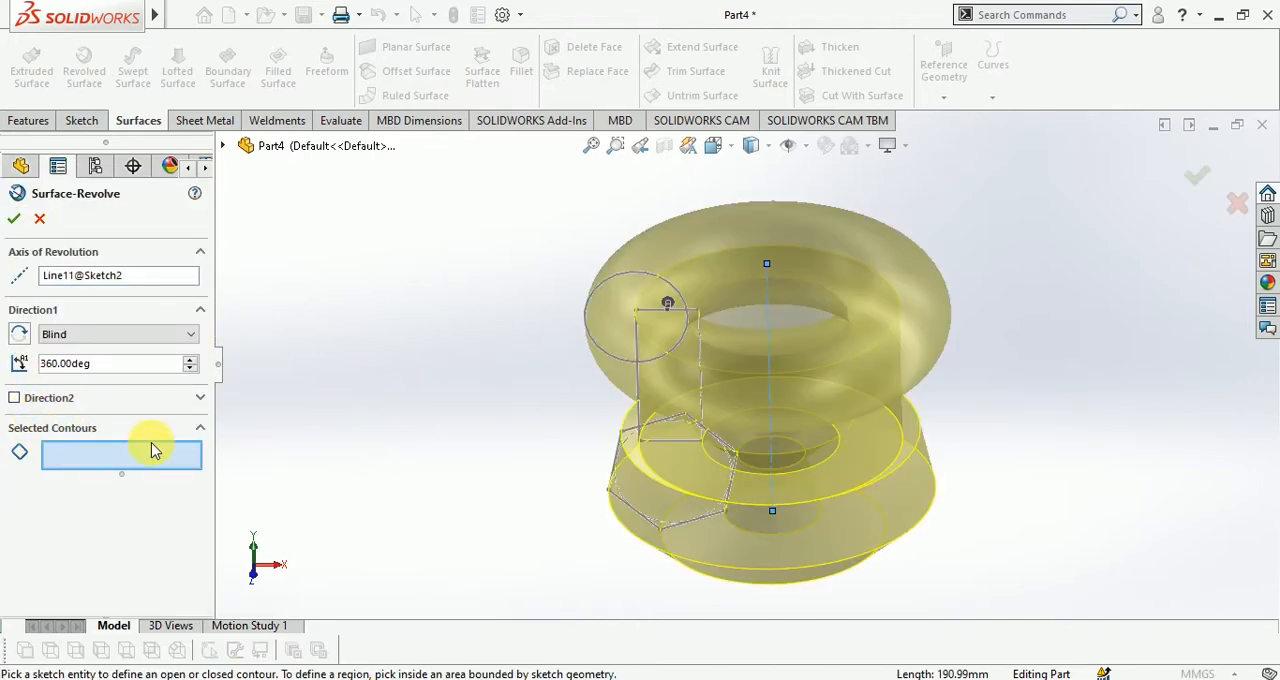
pyautogui.click(655, 335)
pyautogui.moveTo(660, 323)
pyautogui.mouseDown(button='middle')
pyautogui.moveTo(903, 380)
pyautogui.moveTo(940, 286)
pyautogui.moveTo(912, 303)
pyautogui.mouseUp(button='middle')
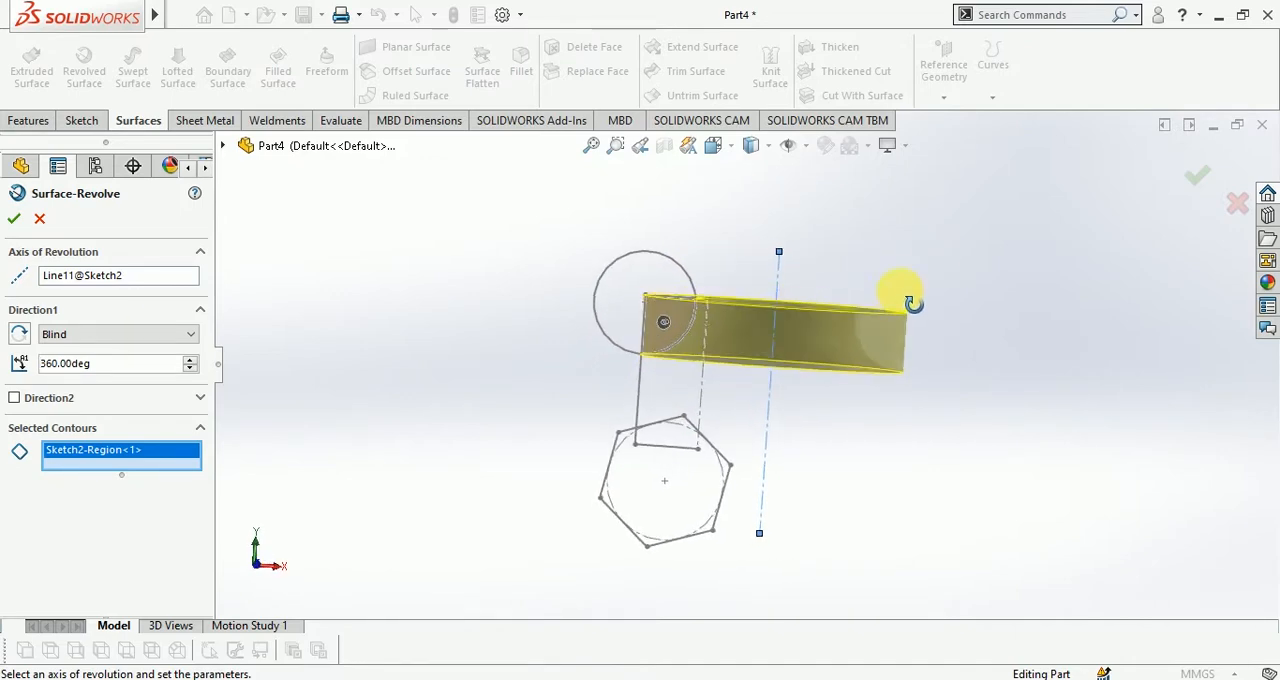
# Add the hexagon region and the rest of the circle to the selected contours and create the revolved surface
pyautogui.scroll(-5, 680, 430)
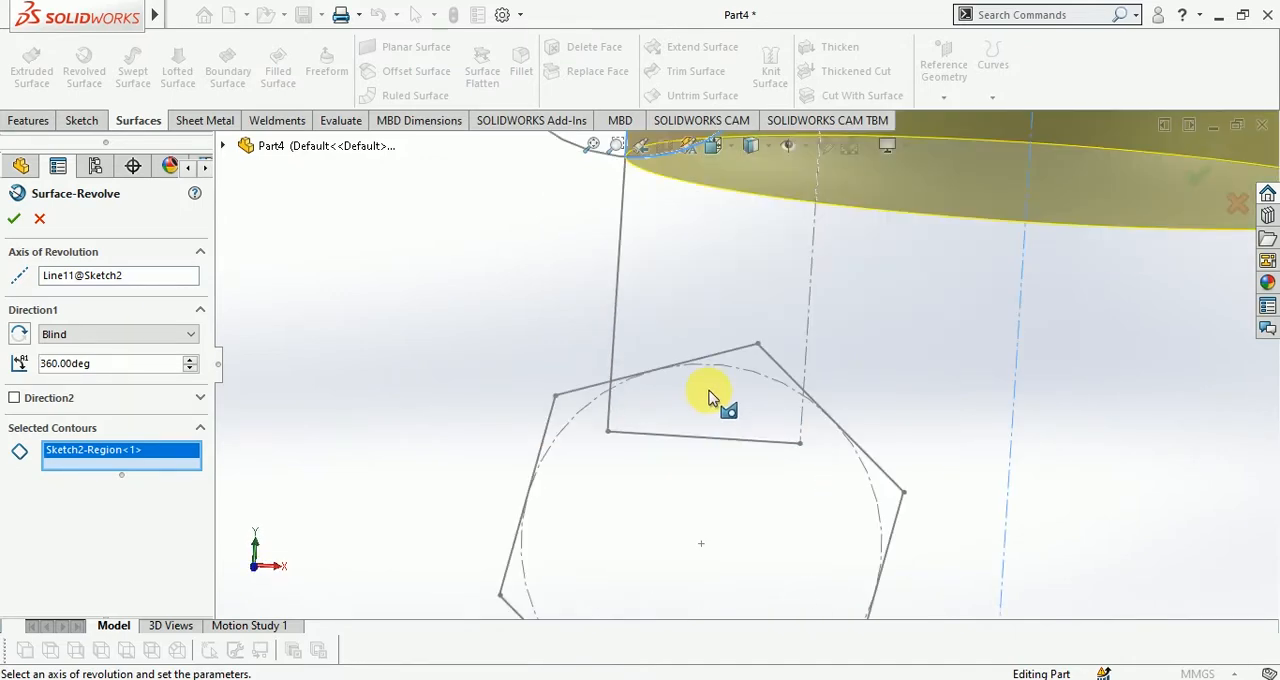
pyautogui.click(761, 415)
pyautogui.scroll(5, 636, 415)
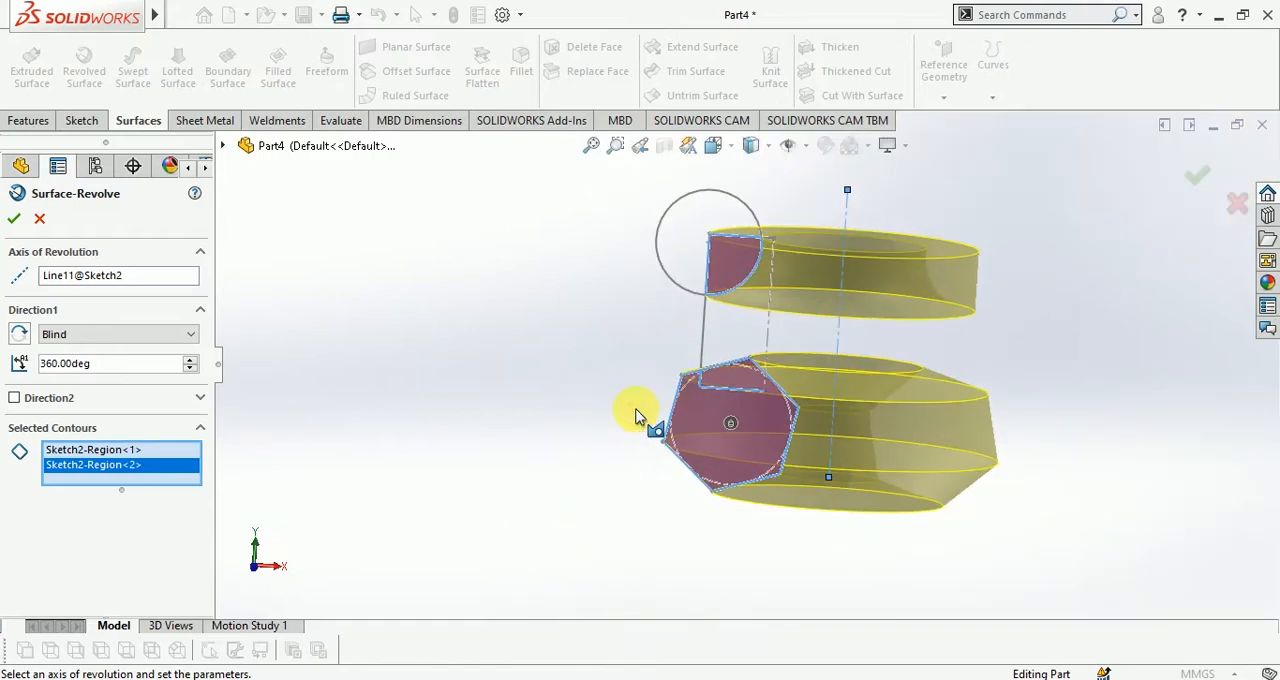
pyautogui.scroll(-2, 745, 435)
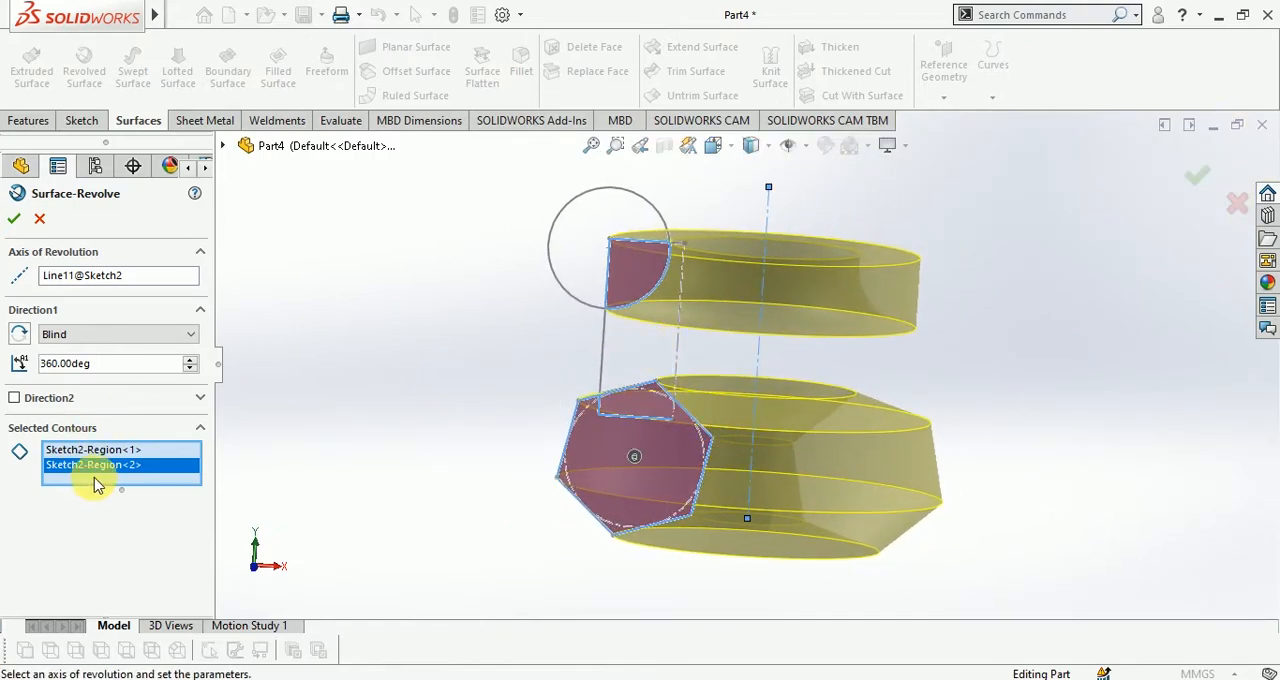
pyautogui.click(600, 242)
pyautogui.moveTo(600, 242)
pyautogui.mouseDown(button='middle')
pyautogui.moveTo(857, 300)
pyautogui.moveTo(880, 355)
pyautogui.moveTo(974, 277)
pyautogui.moveTo(903, 329)
pyautogui.moveTo(960, 271)
pyautogui.mouseUp(button='middle')
pyautogui.click(1190, 176)
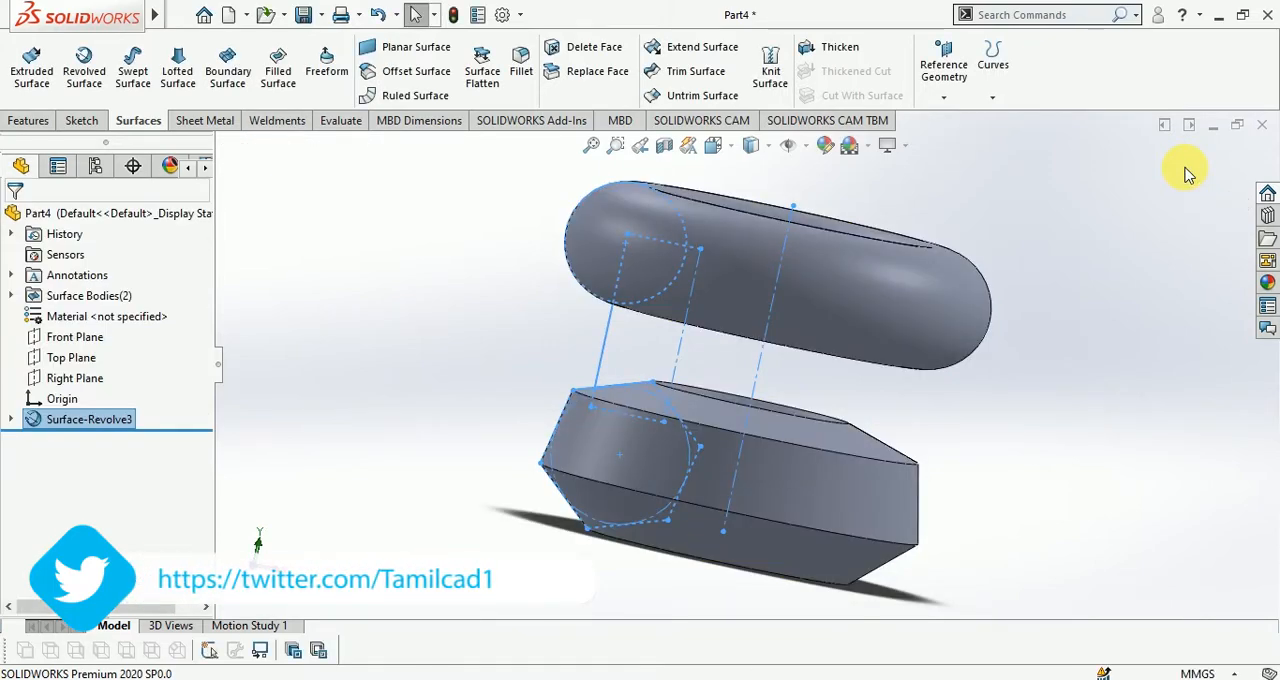
# Edit the revolved surface and set Direction 1 to Blind at 180 degrees
pyautogui.click(980, 403)
pyautogui.moveTo(1003, 397)
pyautogui.mouseDown(button='middle')
pyautogui.moveTo(848, 440)
pyautogui.moveTo(871, 443)
pyautogui.moveTo(857, 457)
pyautogui.mouseUp(button='middle')
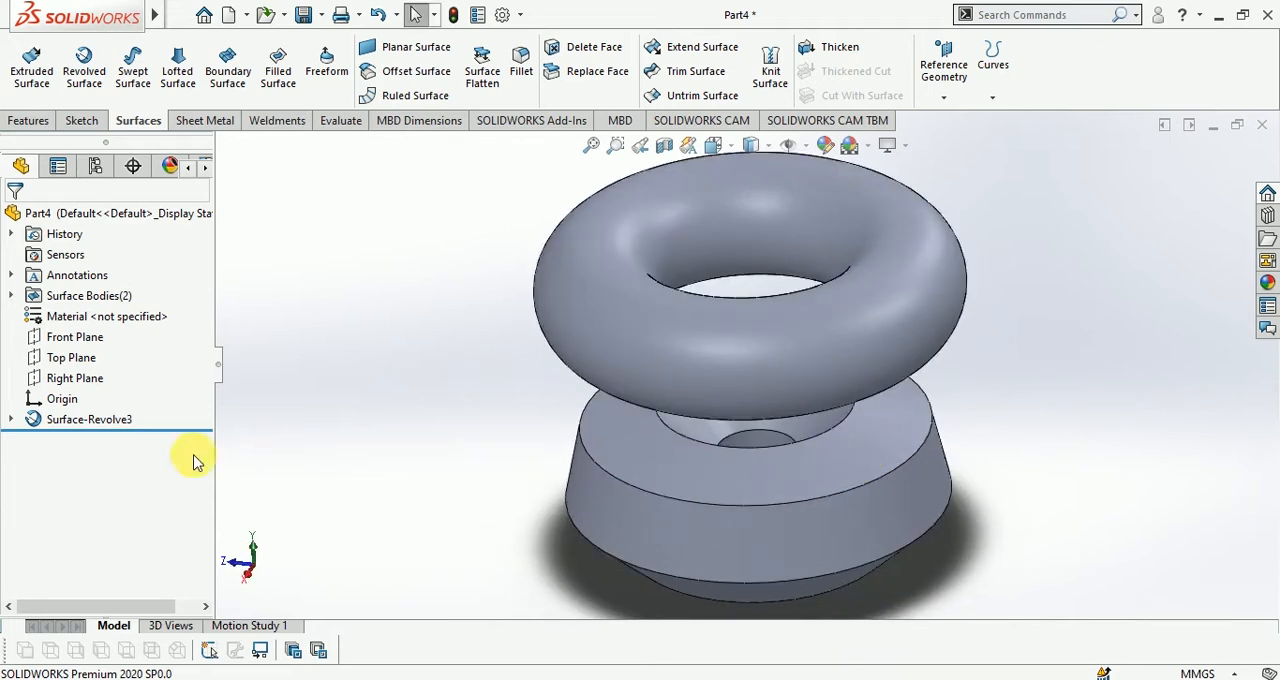
pyautogui.click(104, 421)
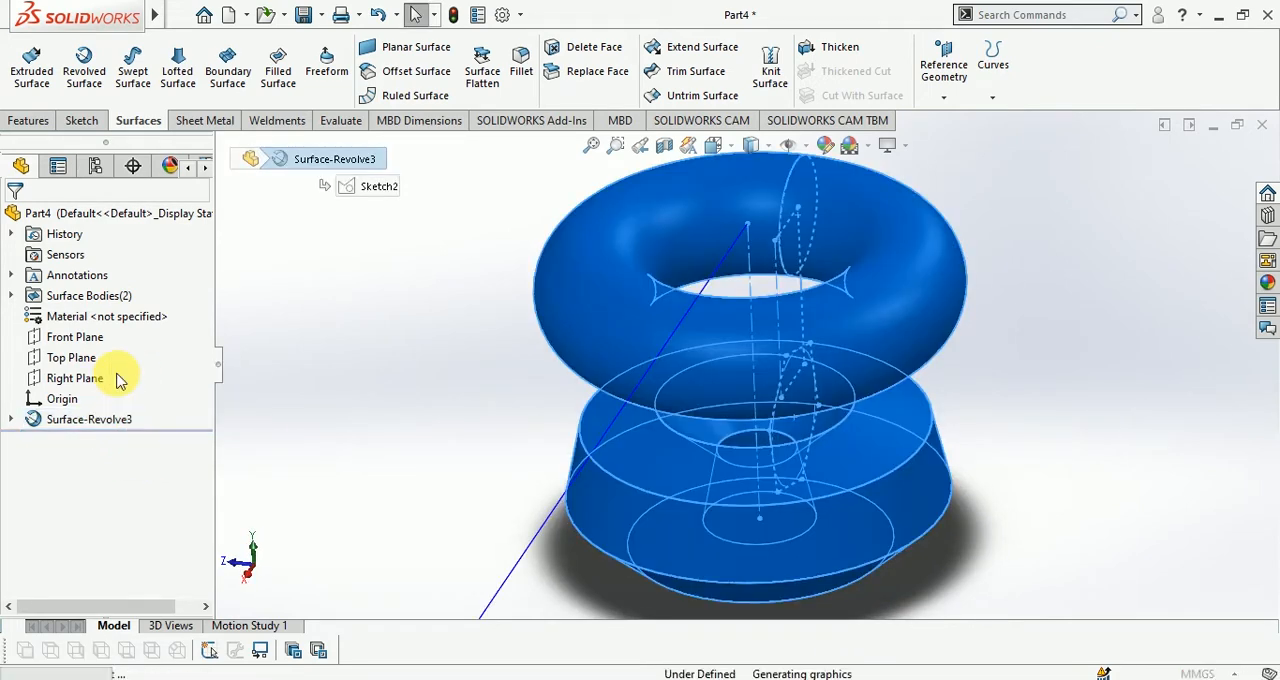
pyautogui.click(101, 336)
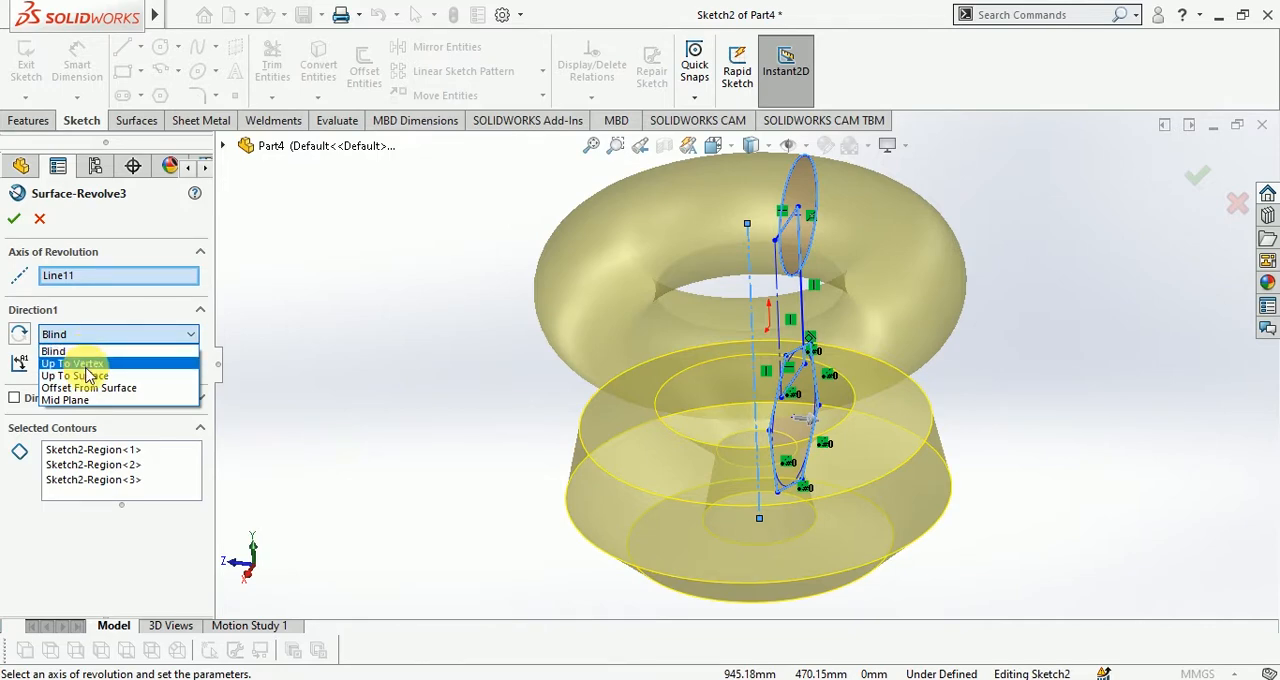
pyautogui.click(80, 351)
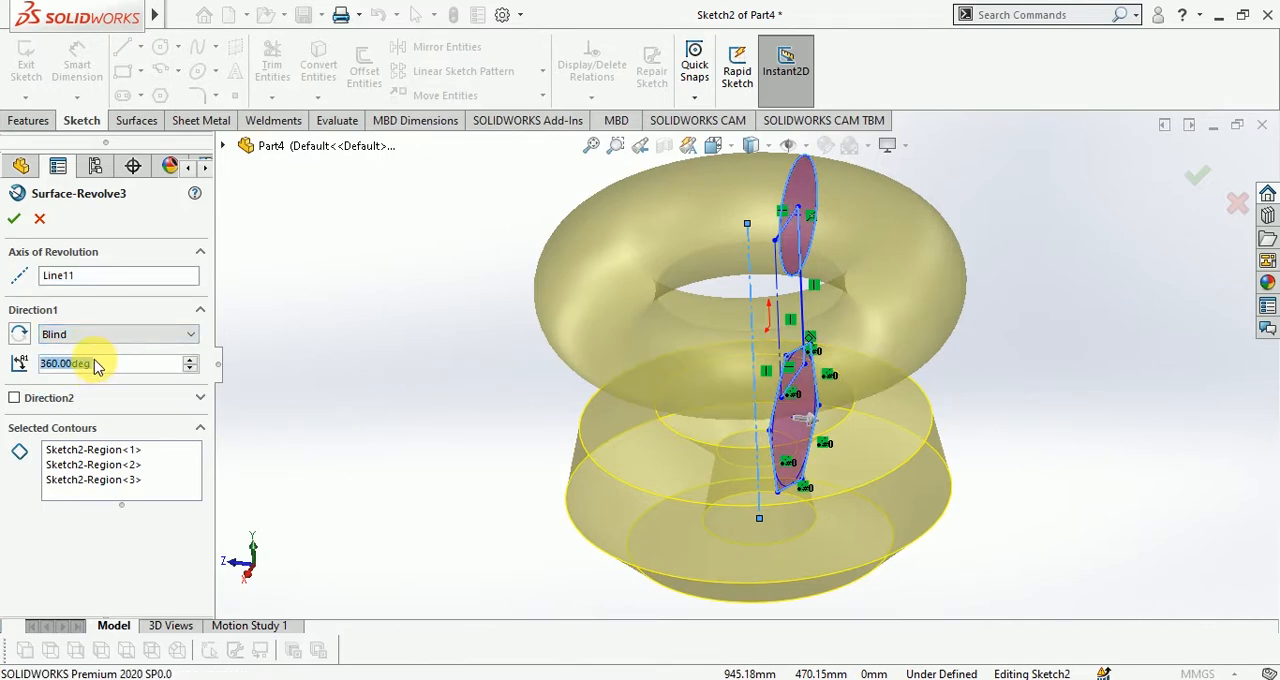
pyautogui.write('18')
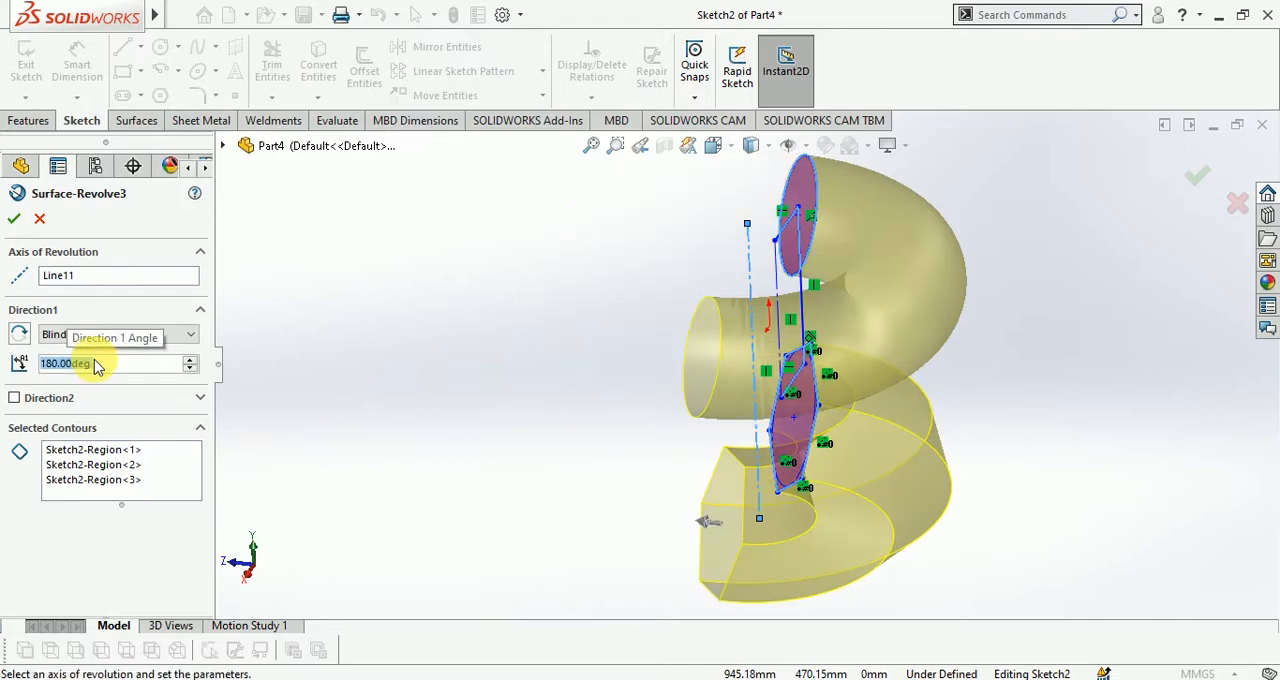
# Enable Direction 2 as Blind at 60 degrees and accept the edited revolve
pyautogui.moveTo(708, 434); pyautogui.dragTo(768, 524, button='middle')
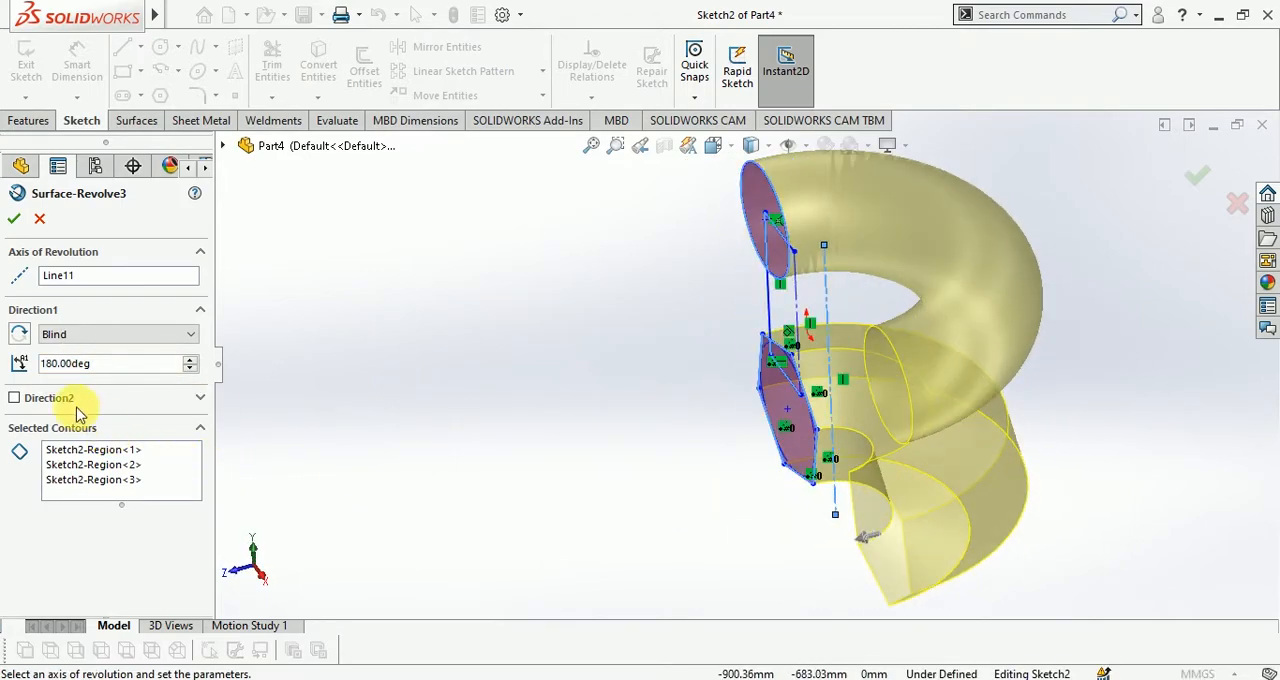
pyautogui.click(14, 397)
pyautogui.click(78, 420)
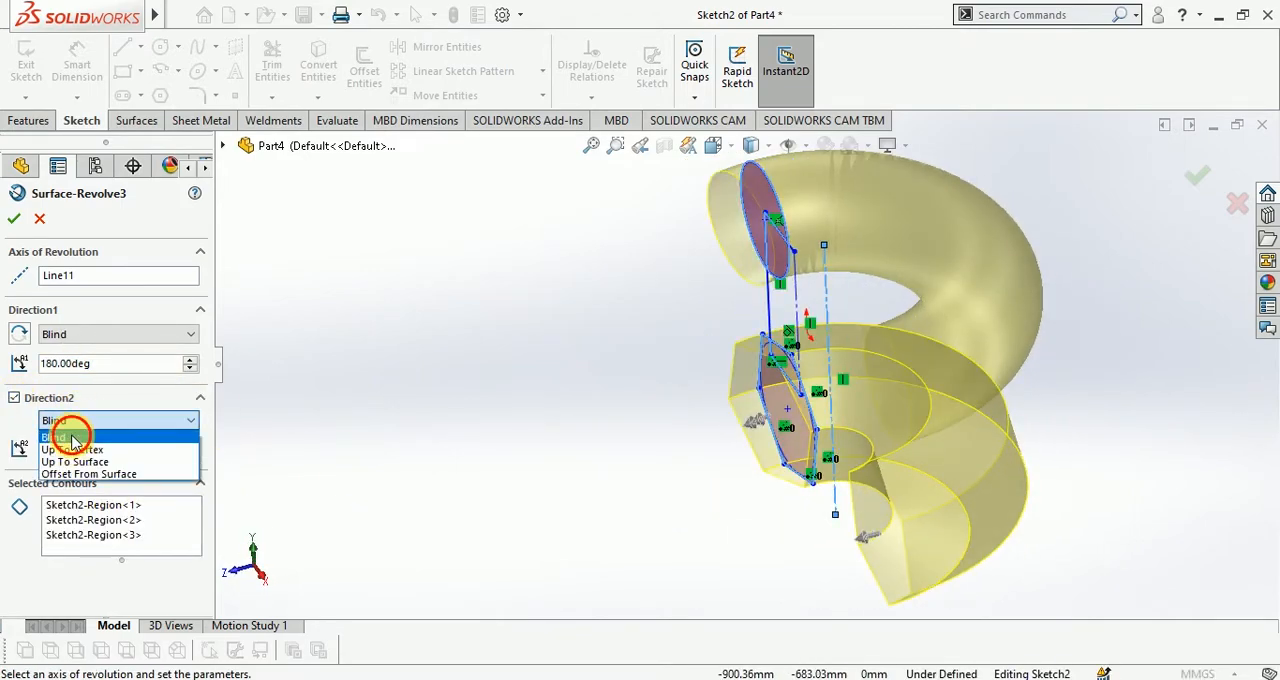
pyautogui.click(74, 438)
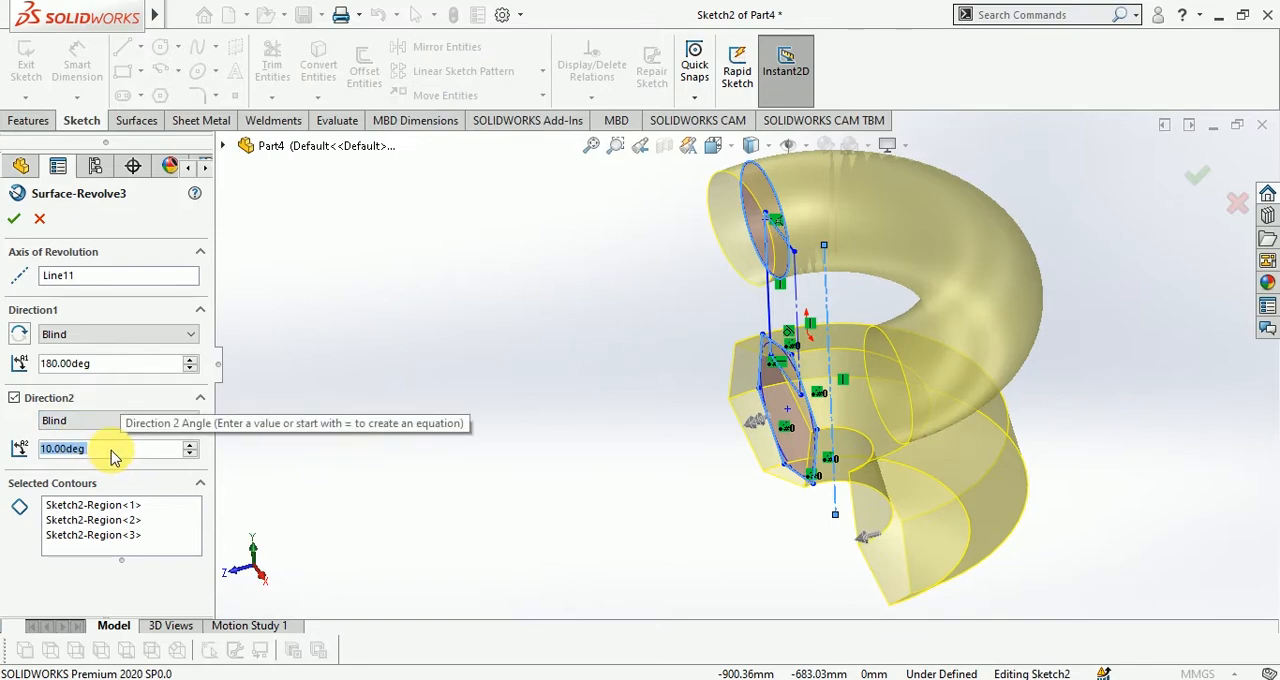
pyautogui.write('60')
pyautogui.press('Return')
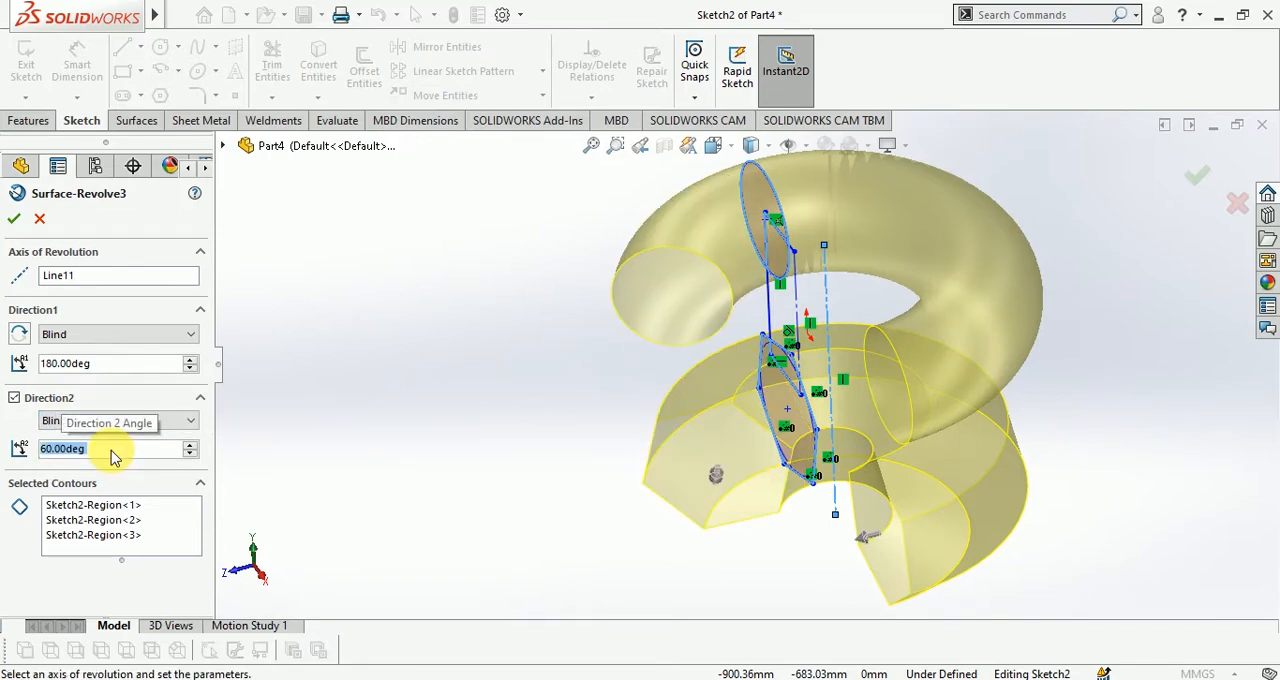
pyautogui.moveTo(1034, 394)
pyautogui.mouseDown(button='middle')
pyautogui.moveTo(1080, 334)
pyautogui.moveTo(1037, 420)
pyautogui.moveTo(1022, 402)
pyautogui.mouseUp(button='middle')
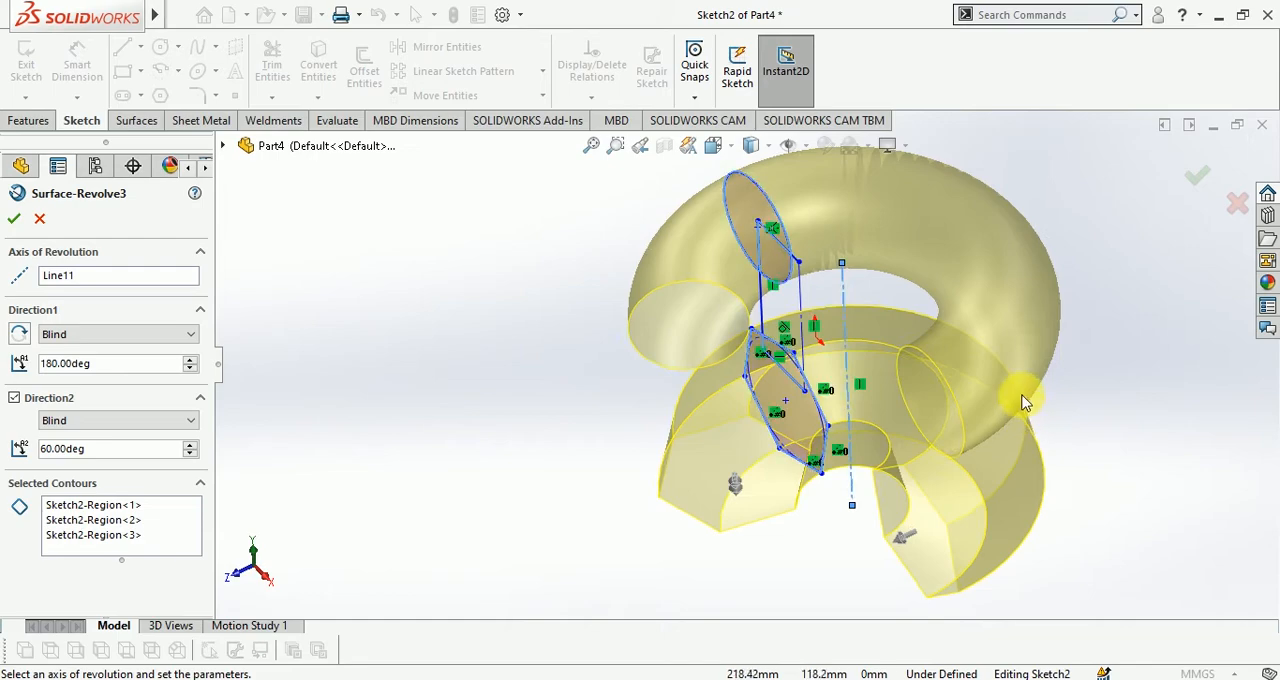
pyautogui.click(1200, 183)
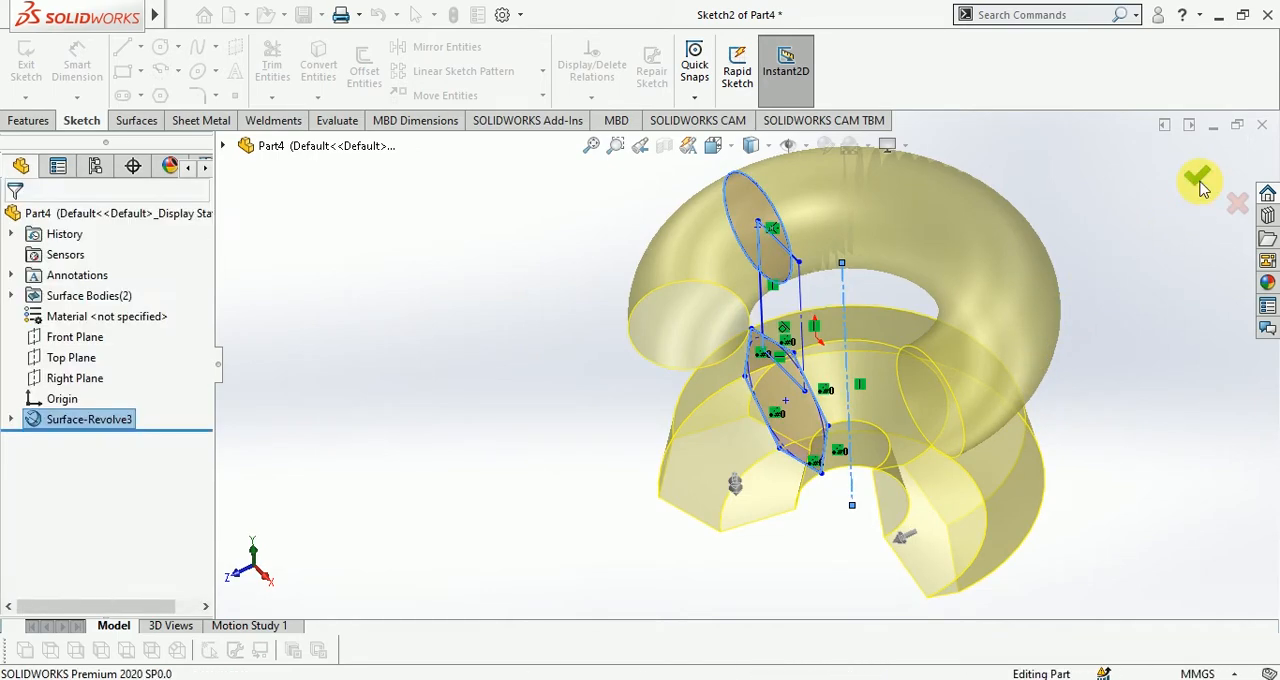
pyautogui.click(1190, 276)
# Edit the revolved surface again, clear all its selected contours and accept the change
pyautogui.moveTo(1152, 397)
pyautogui.mouseDown(button='middle')
pyautogui.moveTo(1180, 280)
pyautogui.moveTo(1188, 305)
pyautogui.mouseUp(button='middle')
pyautogui.scroll(1, 1003, 340)
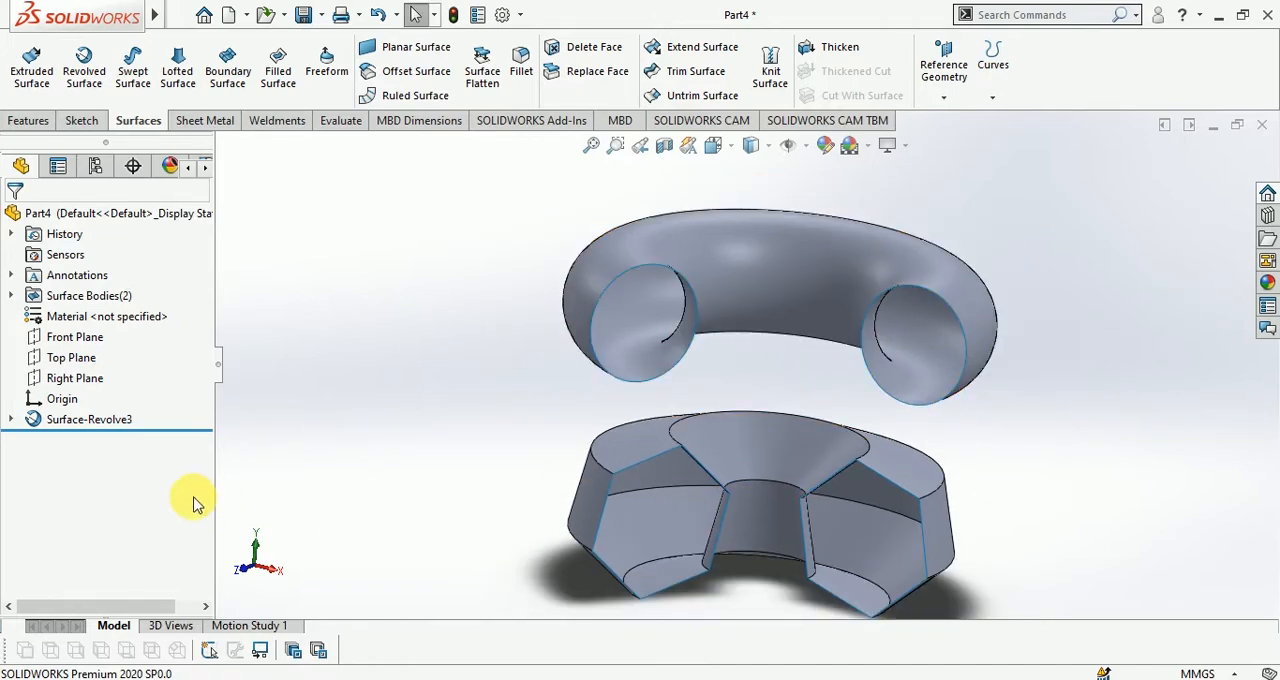
pyautogui.click(100, 419)
pyautogui.click(123, 360)
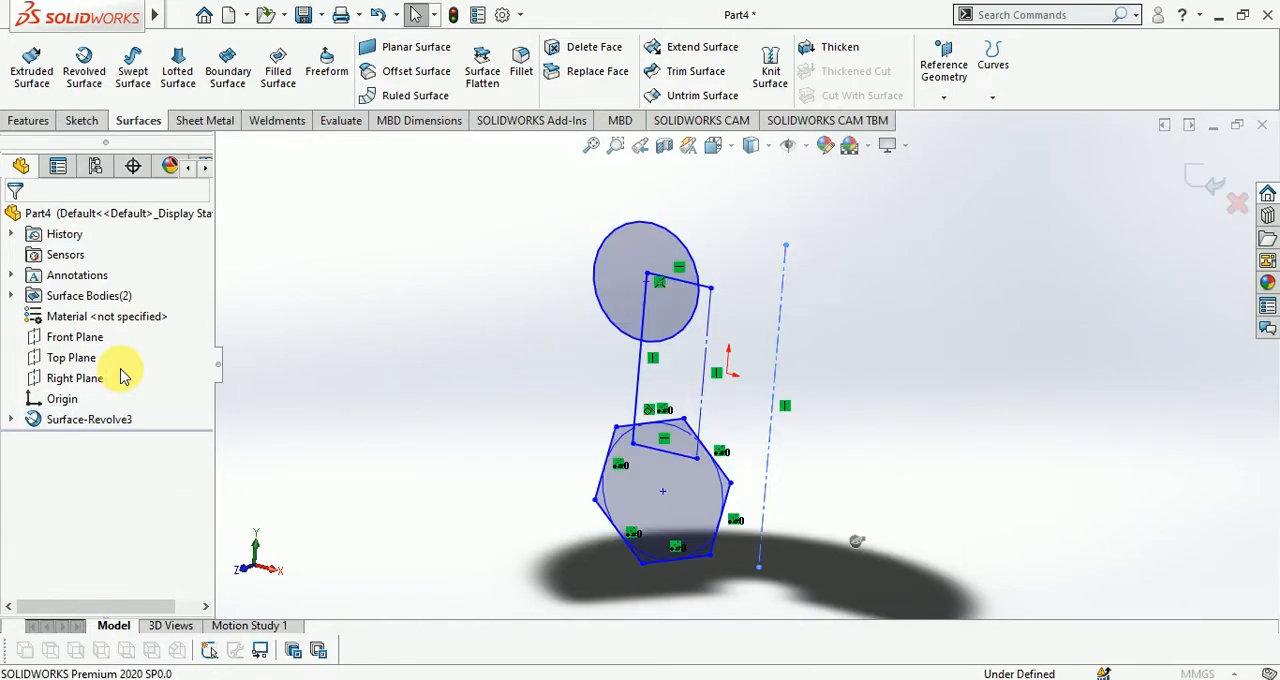
pyautogui.rightClick(104, 515)
pyautogui.click(160, 521)
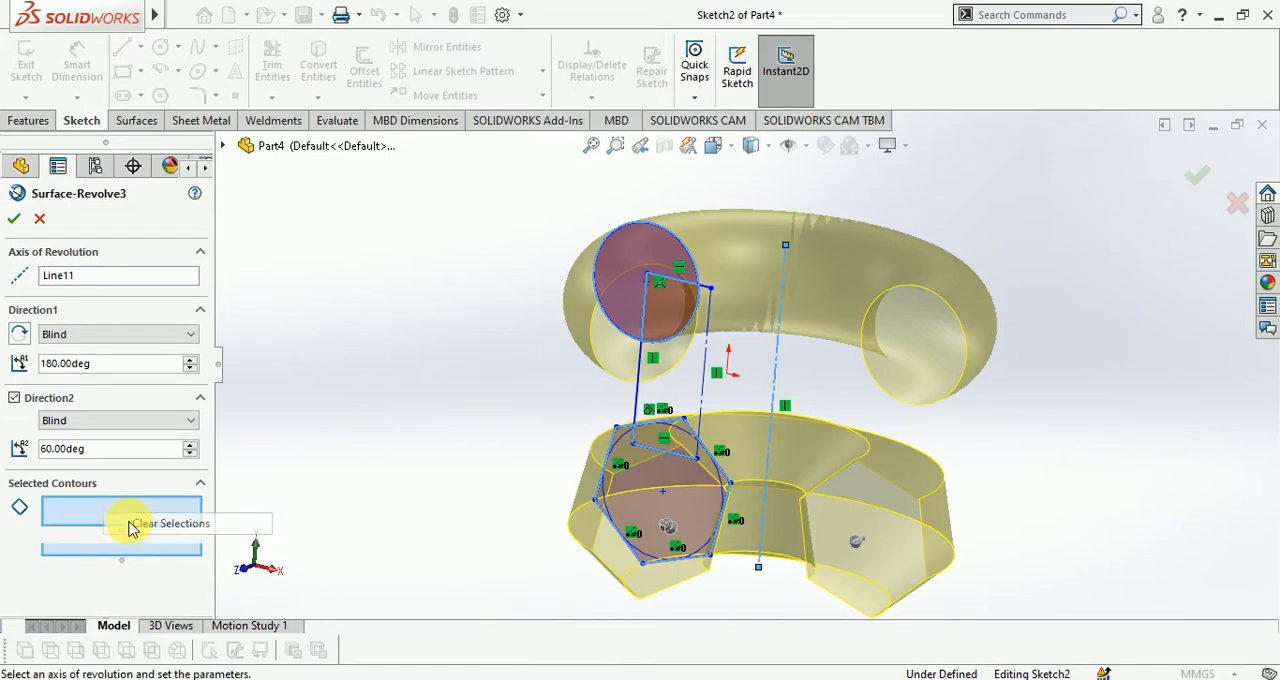
pyautogui.moveTo(681, 389)
pyautogui.mouseDown(button='middle')
pyautogui.moveTo(694, 366)
pyautogui.moveTo(828, 374)
pyautogui.moveTo(695, 345)
pyautogui.moveTo(682, 366)
pyautogui.mouseUp(button='middle')
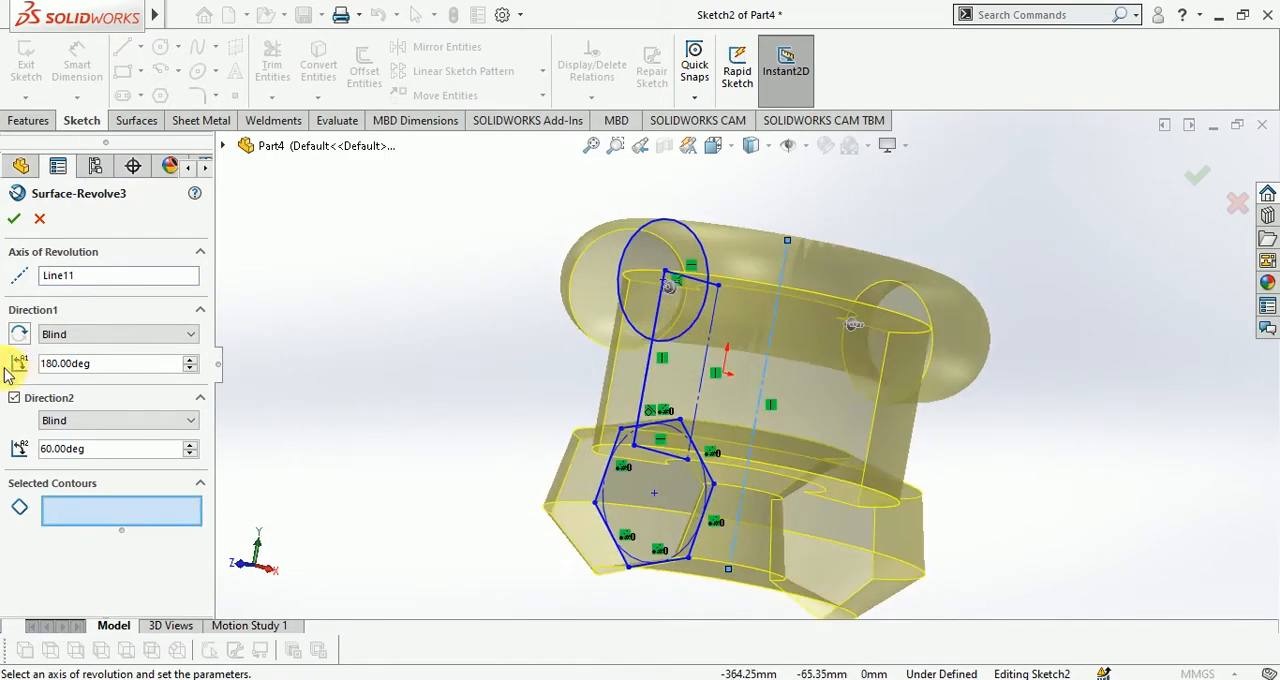
pyautogui.click(14, 218)
# Undo the edits to the revolved surface and the revolve itself, going back to the profile sketch
pyautogui.moveTo(468, 337); pyautogui.dragTo(500, 434, button='middle')
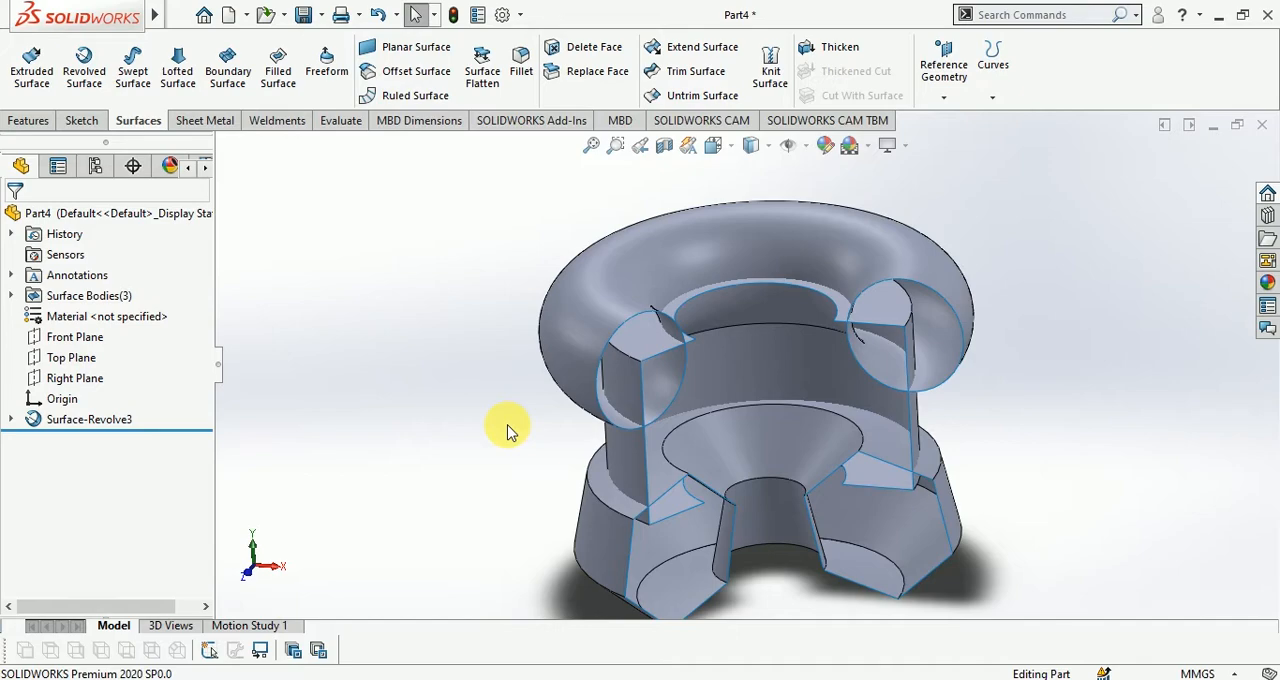
pyautogui.click(84, 62)
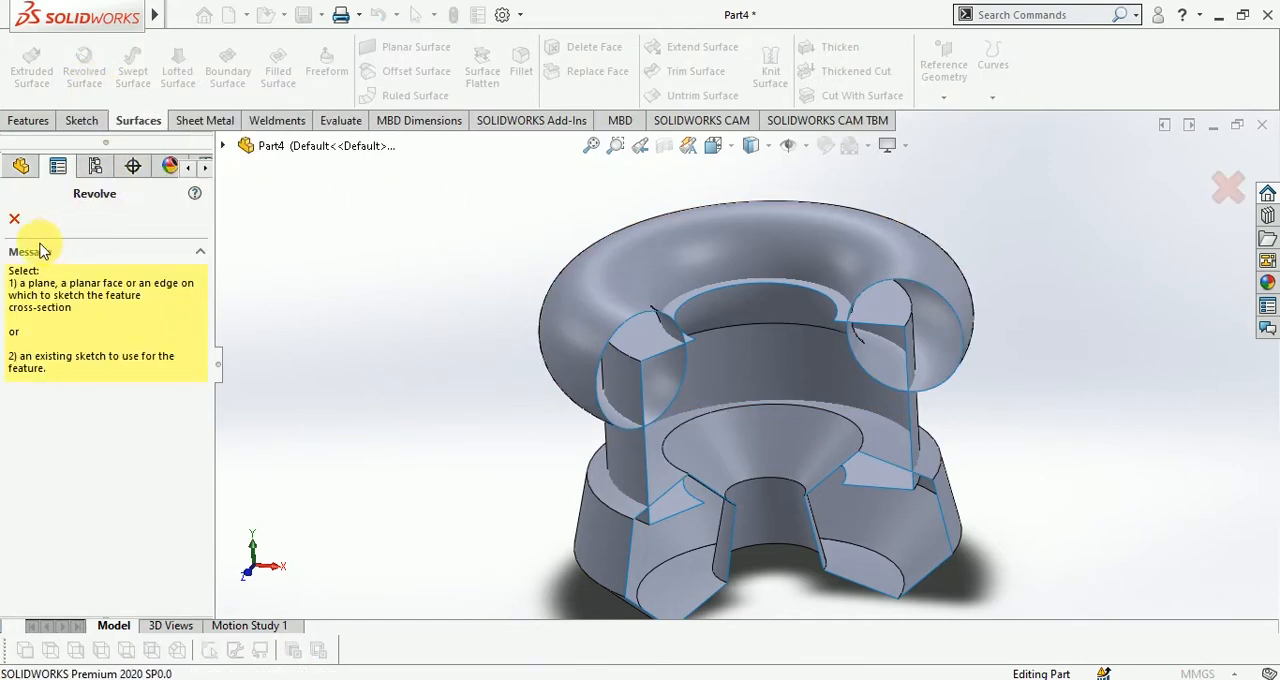
pyautogui.press('Escape')
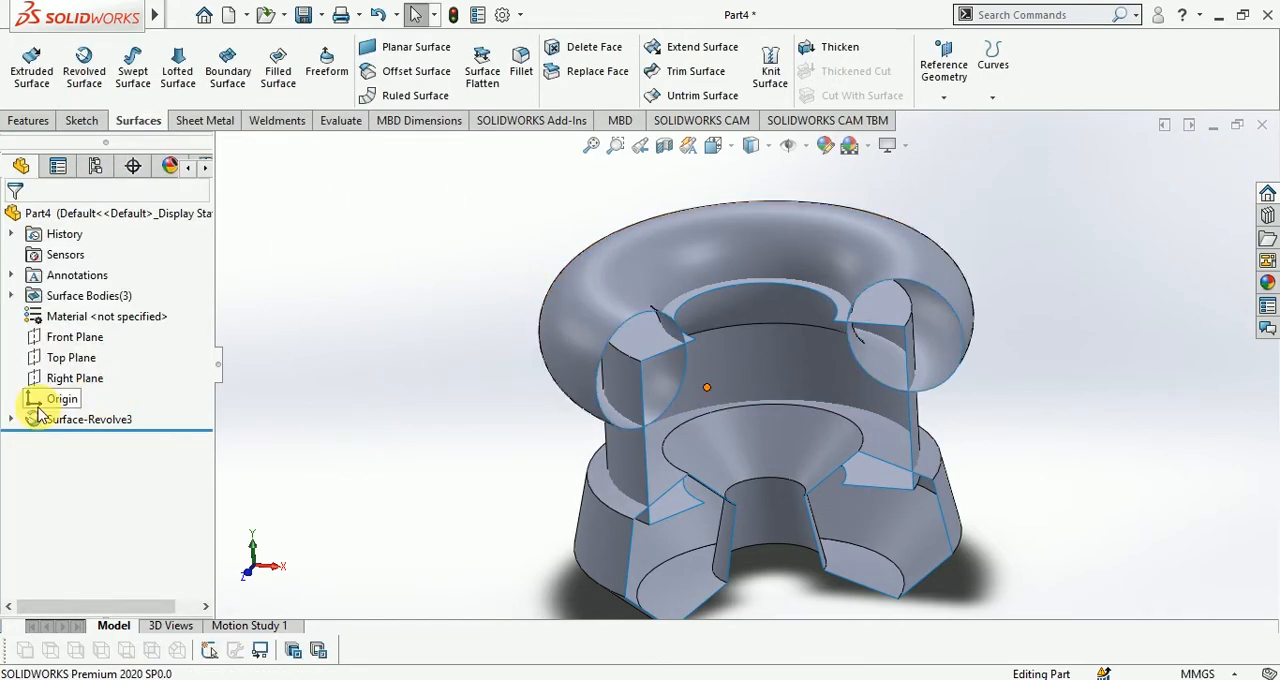
pyautogui.click(88, 419)
pyautogui.hotkey('ctrl', 'z')
pyautogui.hotkey('ctrl', 'z')
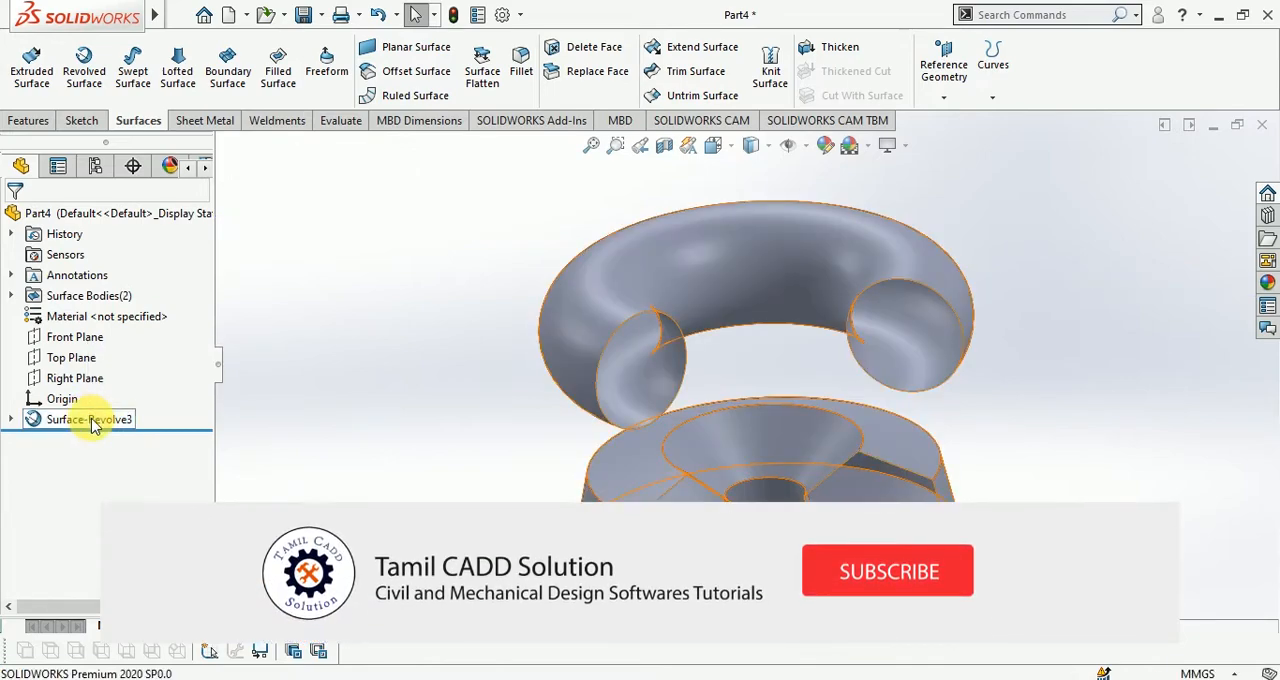
pyautogui.hotkey('ctrl', 'z')
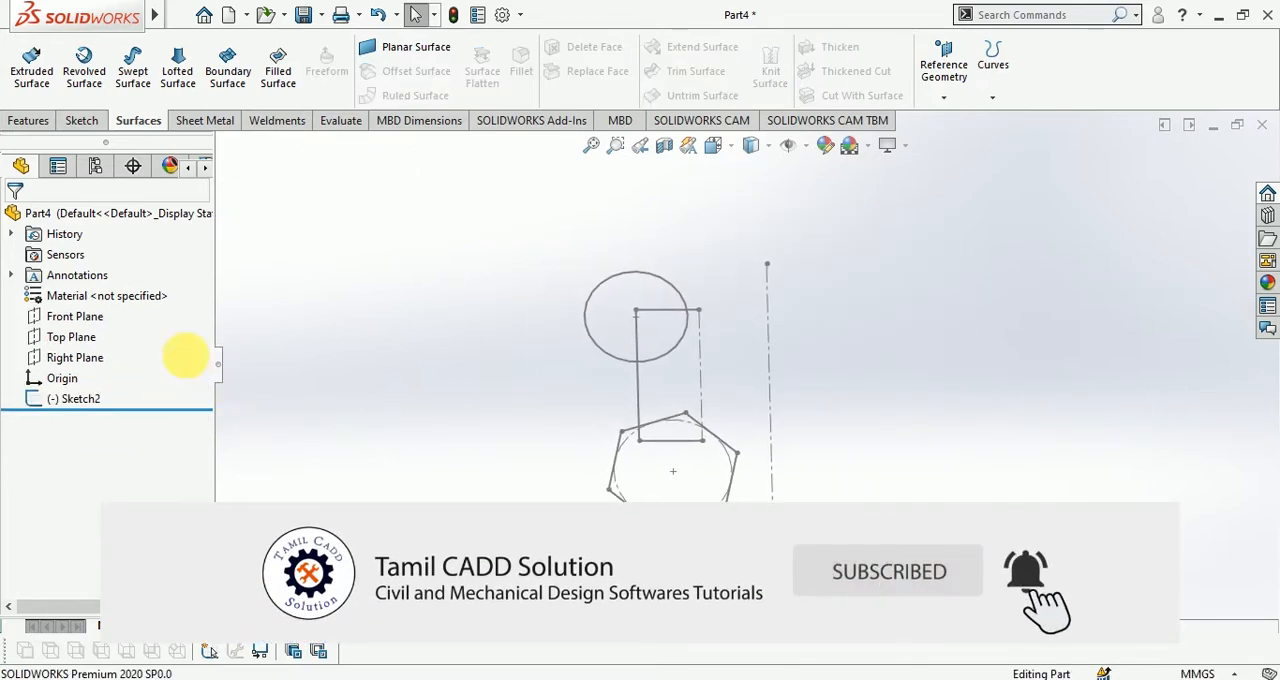
# Start a revolved surface from the profile sketch about the vertical centerline, with Direction 1 set to Mid Plane
pyautogui.click(88, 82)
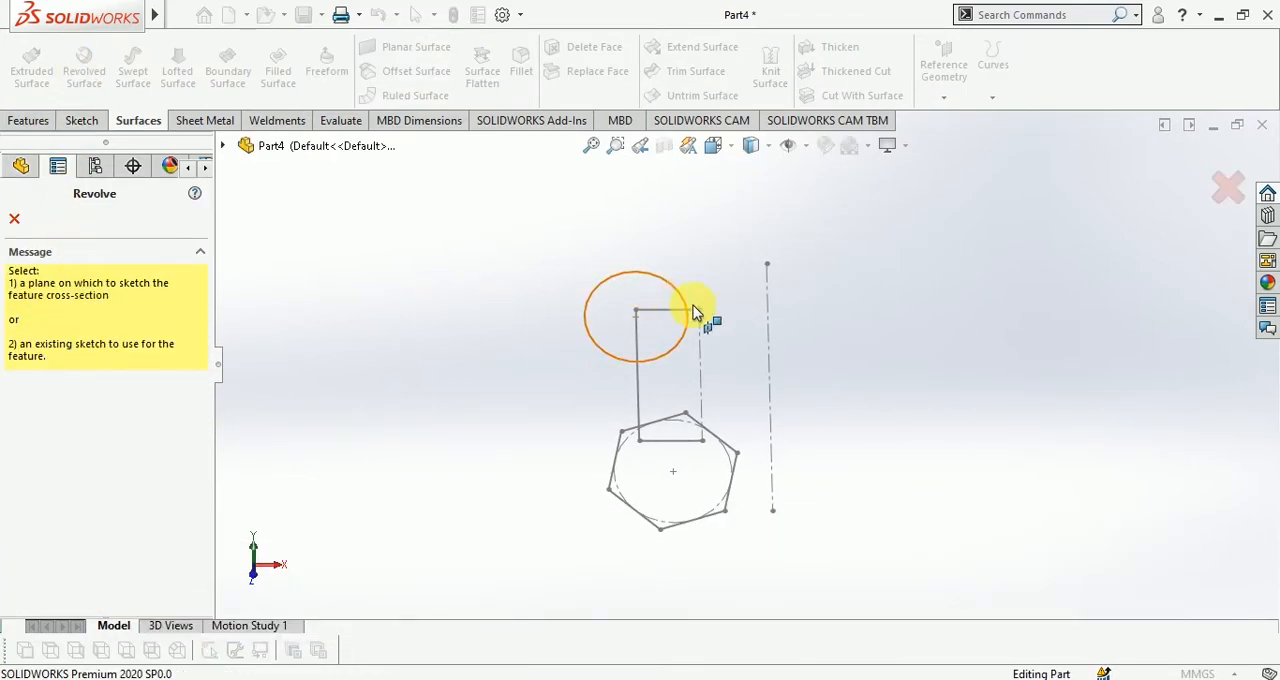
pyautogui.click(770, 328)
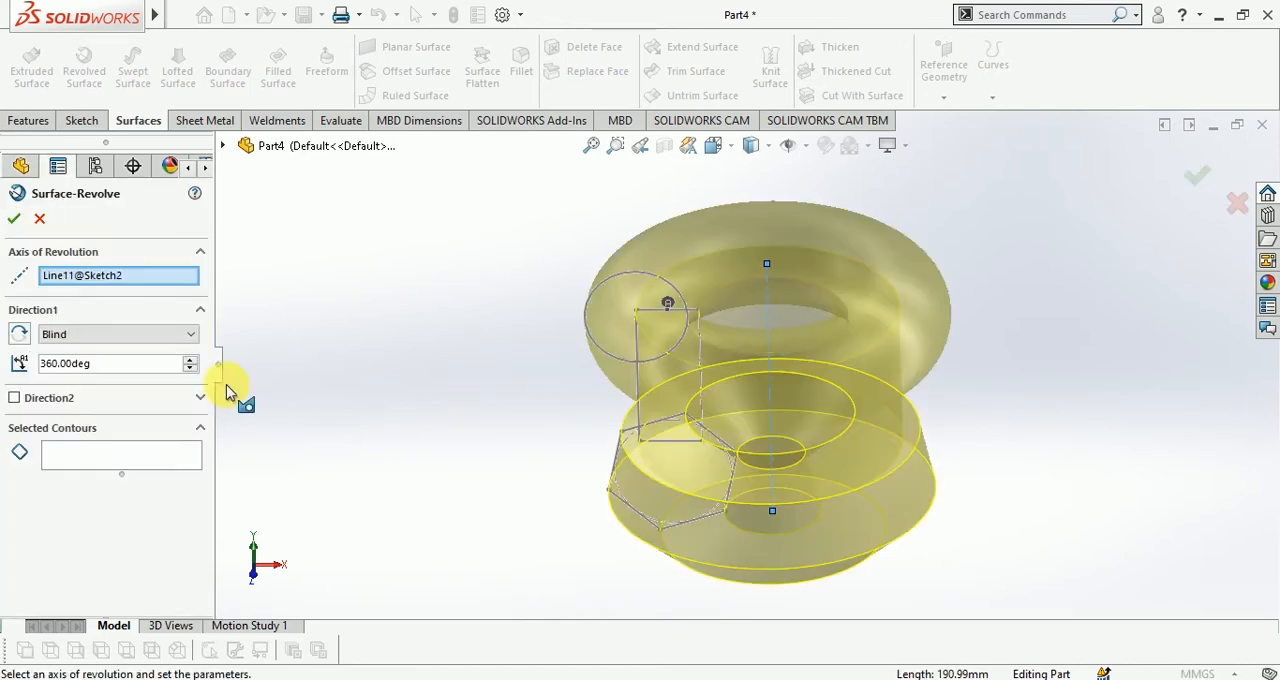
pyautogui.click(95, 342)
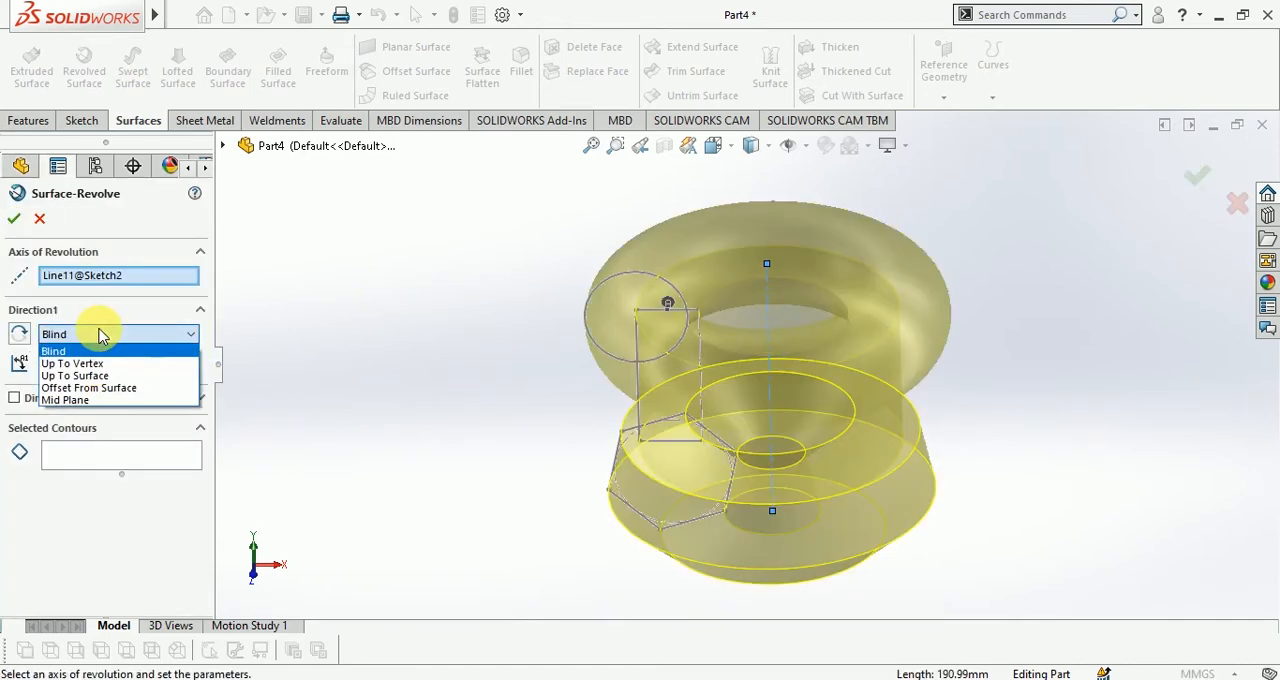
pyautogui.click(78, 400)
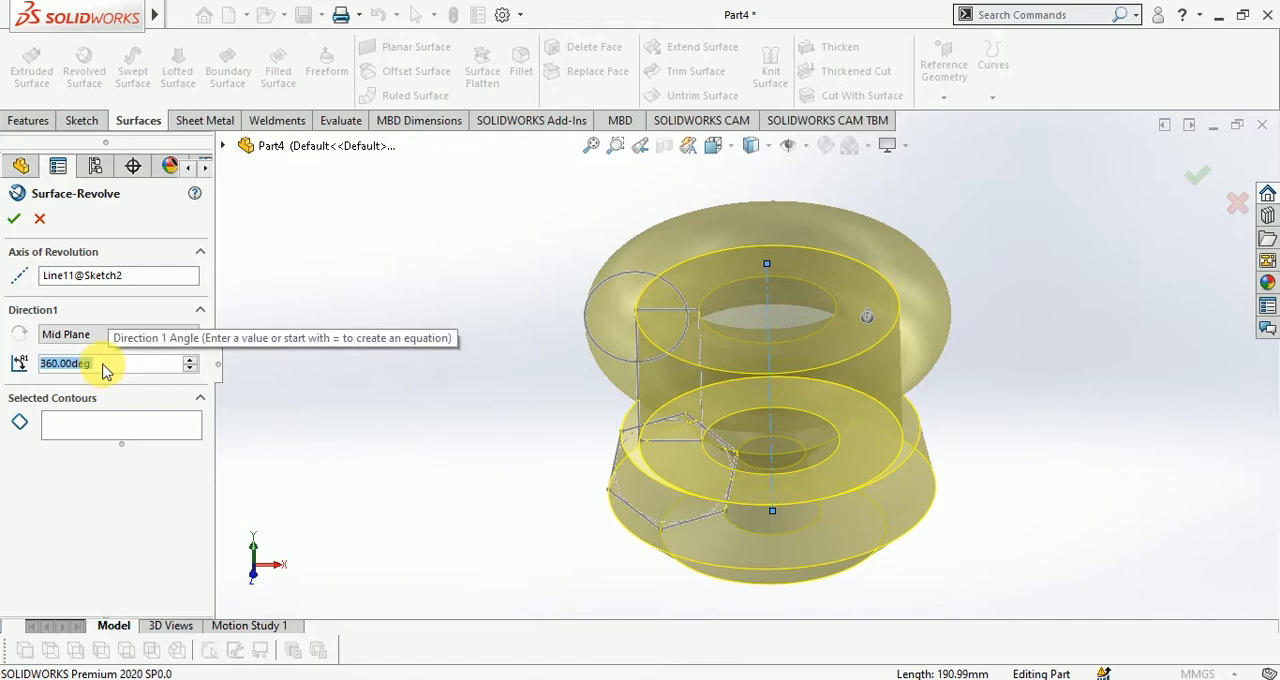
# Set the Mid Plane revolve angle to 80 degrees and inspect the preview
pyautogui.write('1')
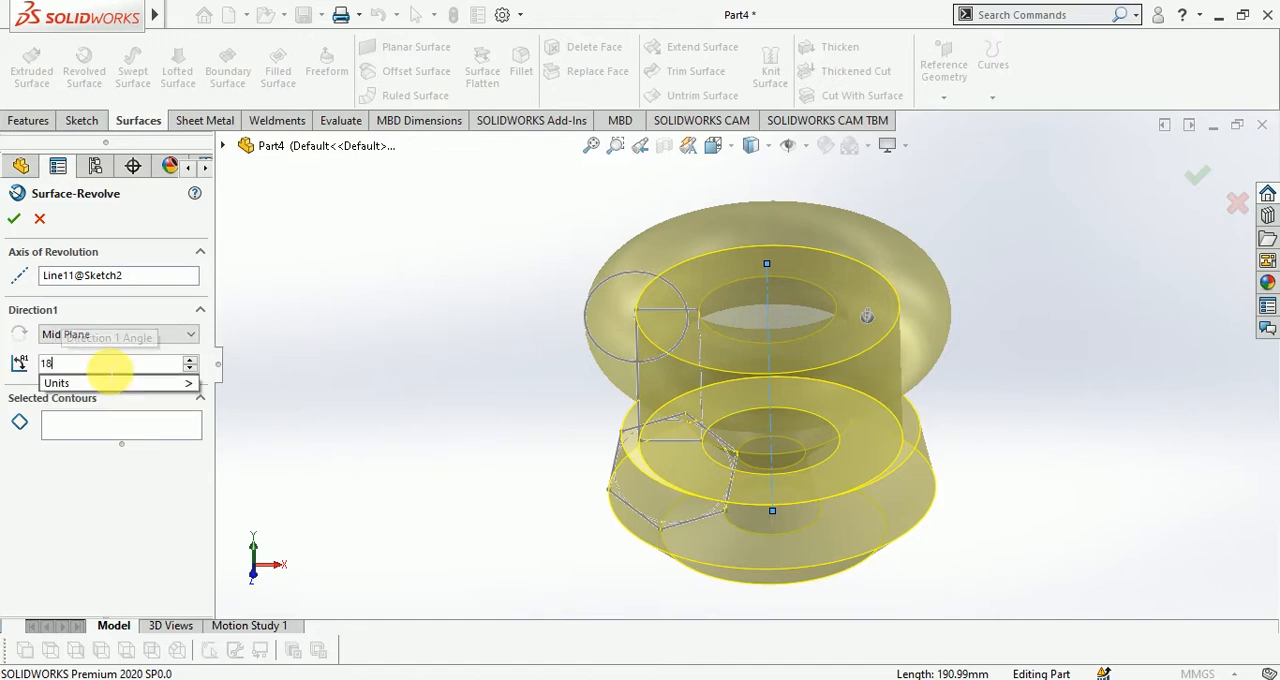
pyautogui.press('BackSpace')
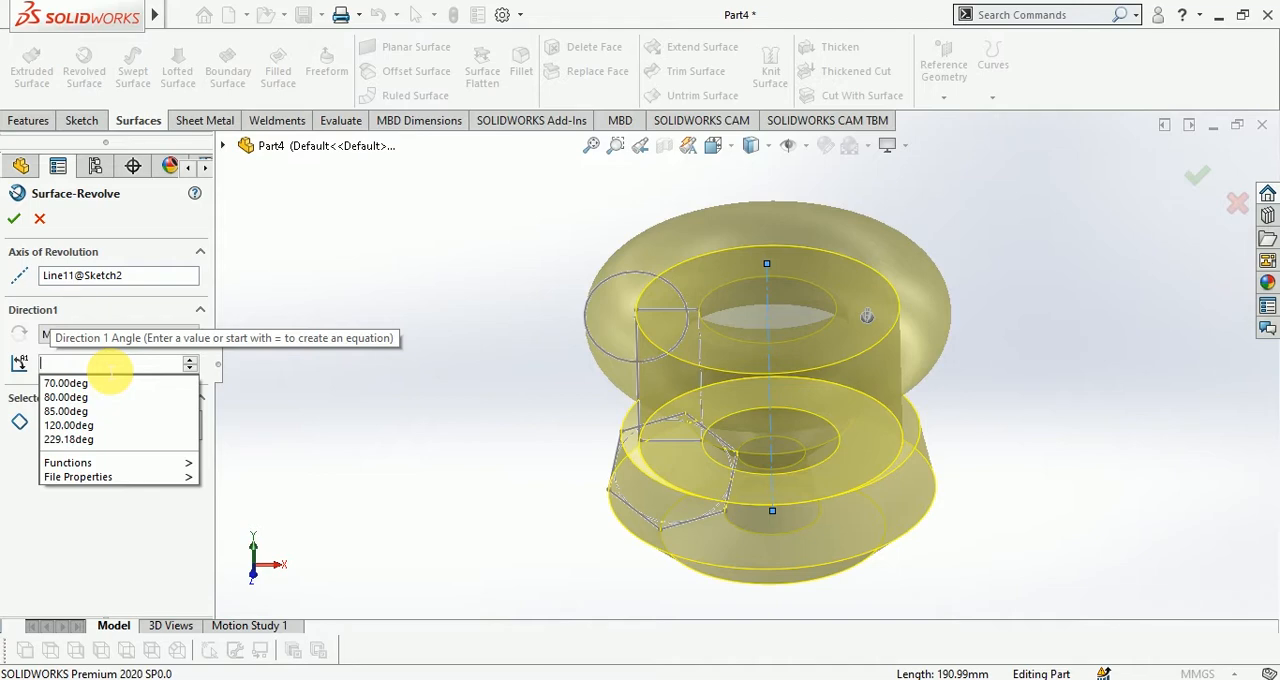
pyautogui.write('80')
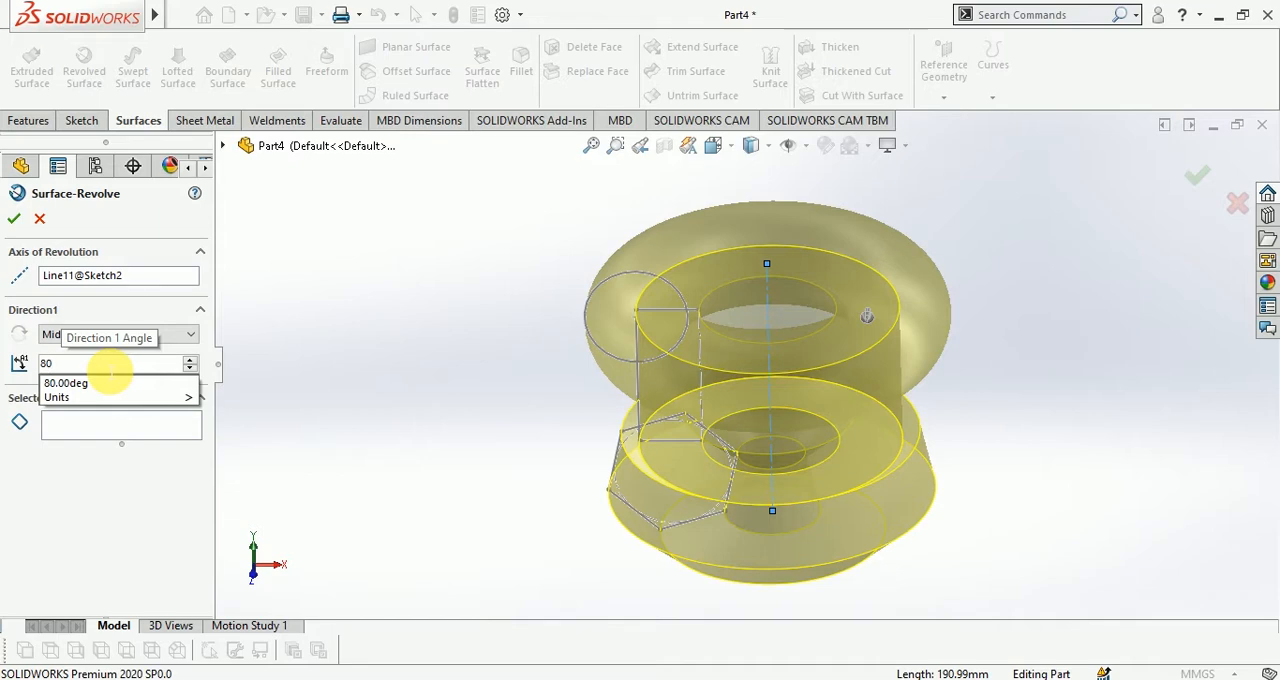
pyautogui.press('Return')
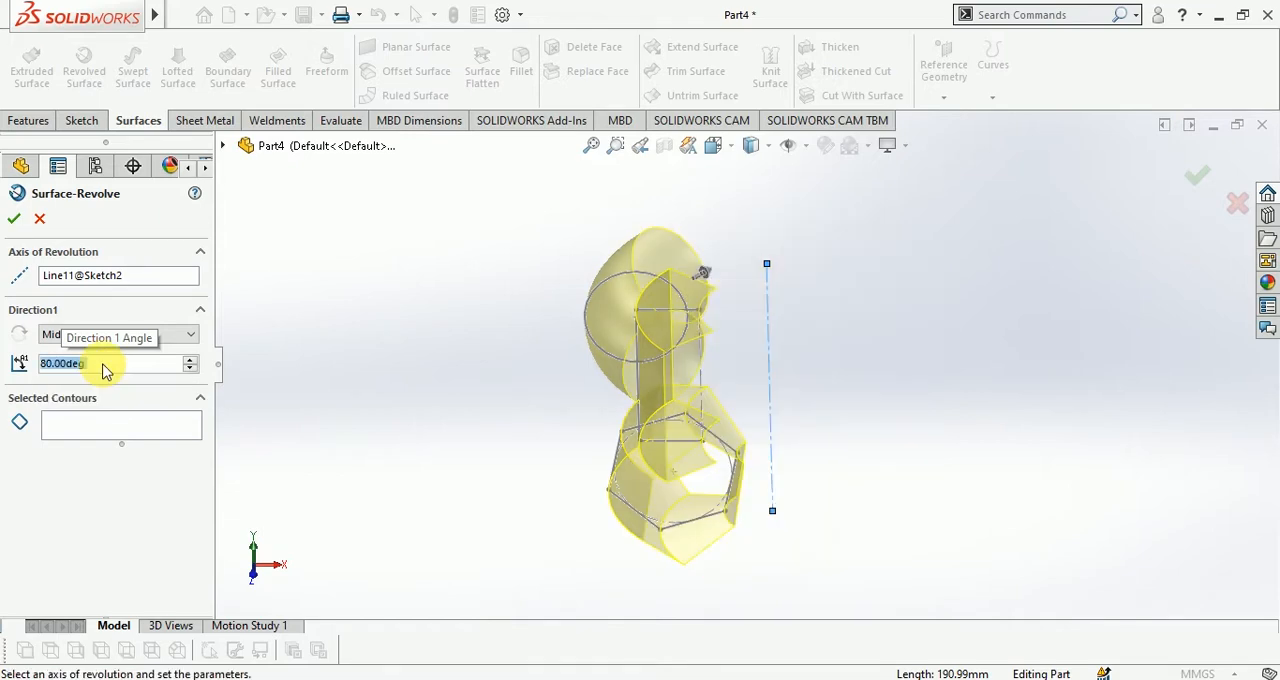
pyautogui.moveTo(966, 277); pyautogui.dragTo(903, 431, button='middle')
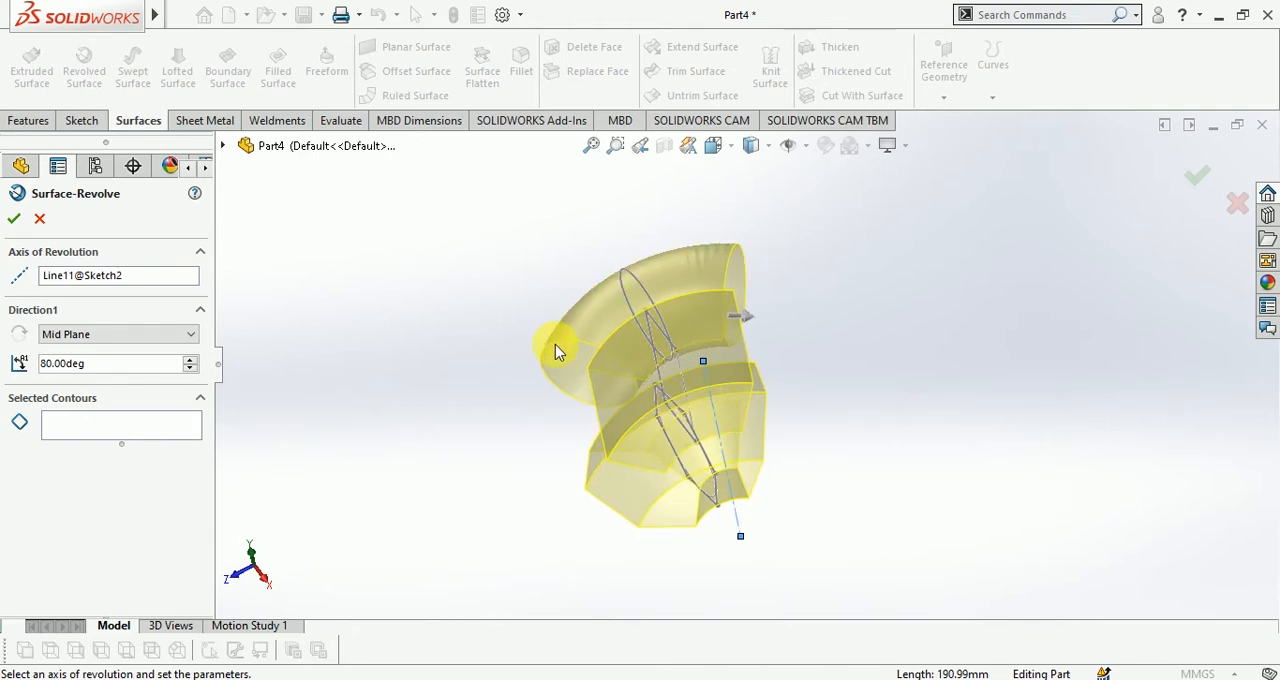
# Set the Mid Plane revolve angle to 360 degrees
pyautogui.click(165, 363)
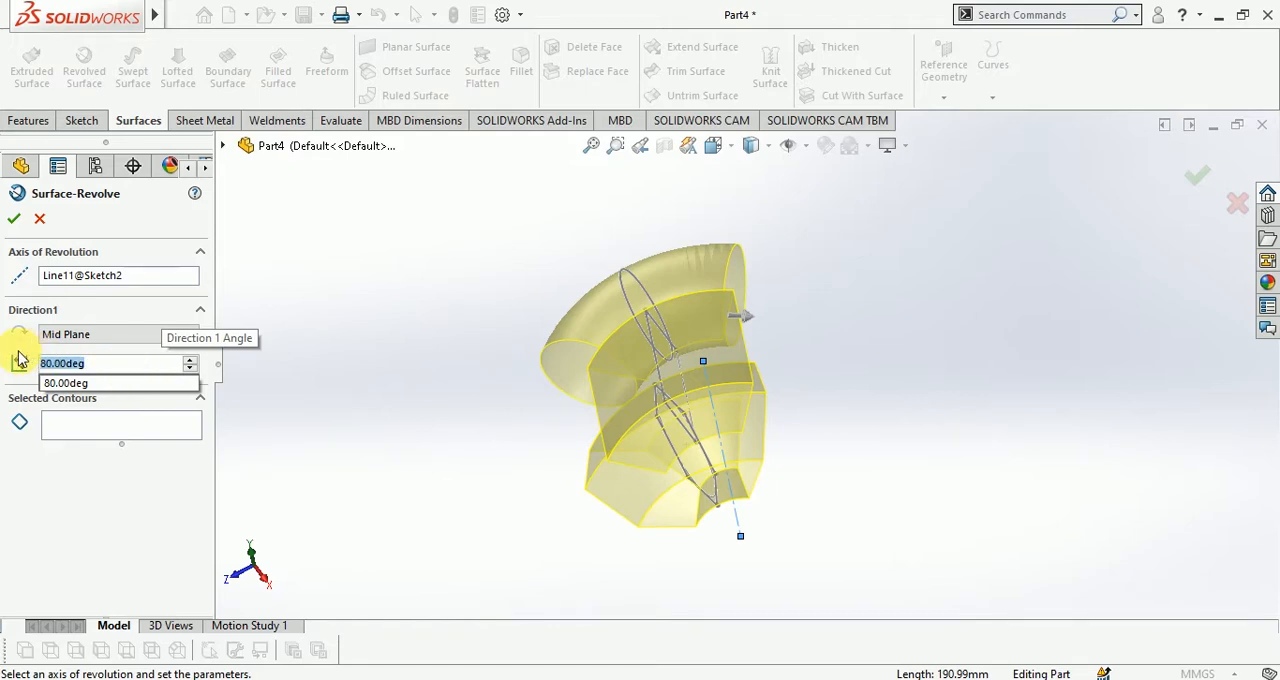
pyautogui.write('3')
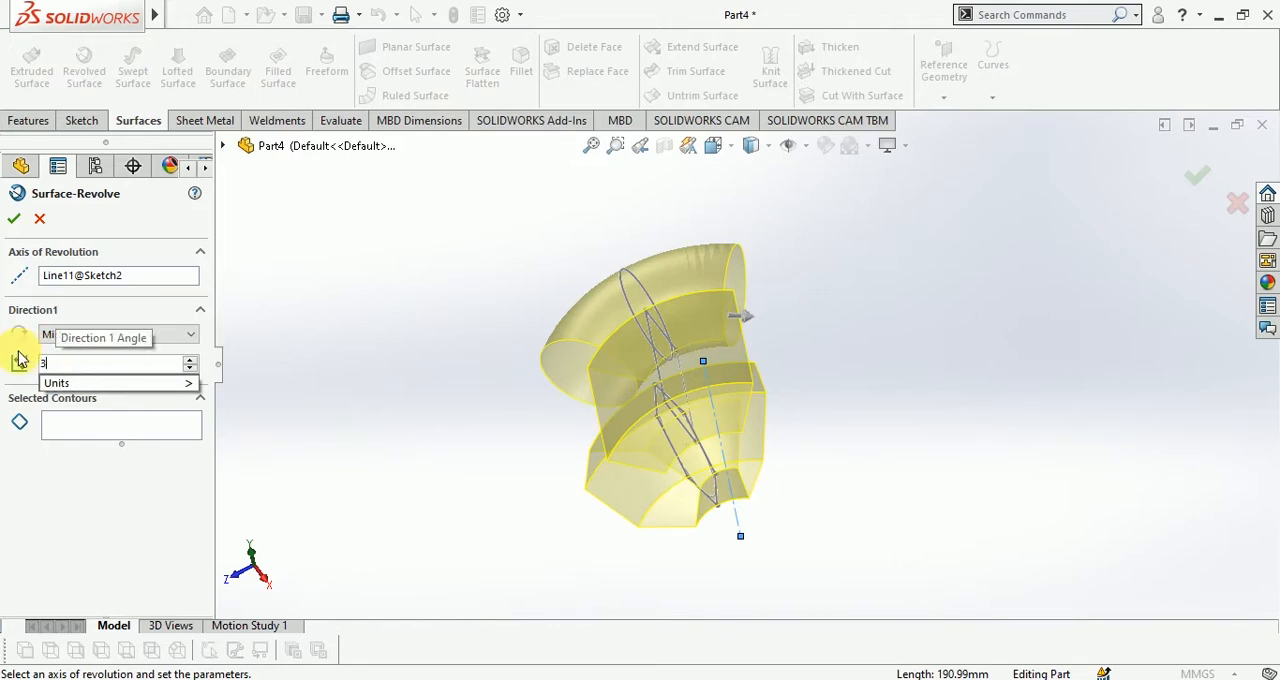
pyautogui.write('60')
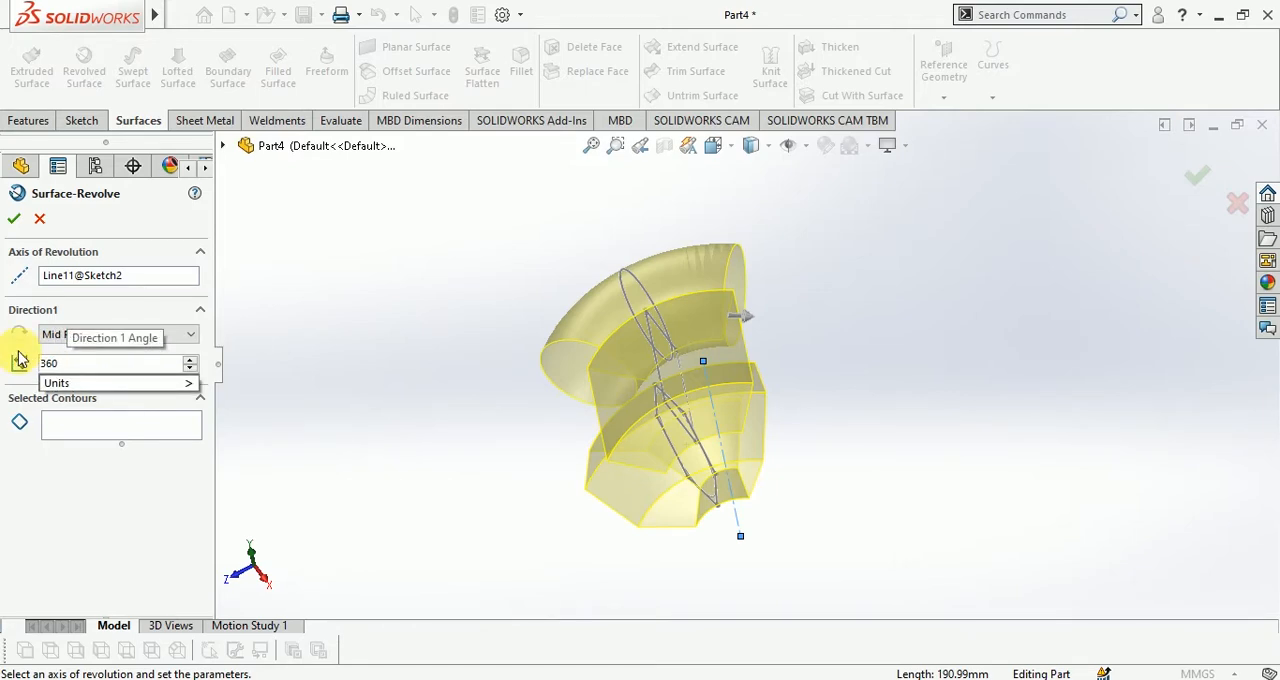
pyautogui.press('Return')
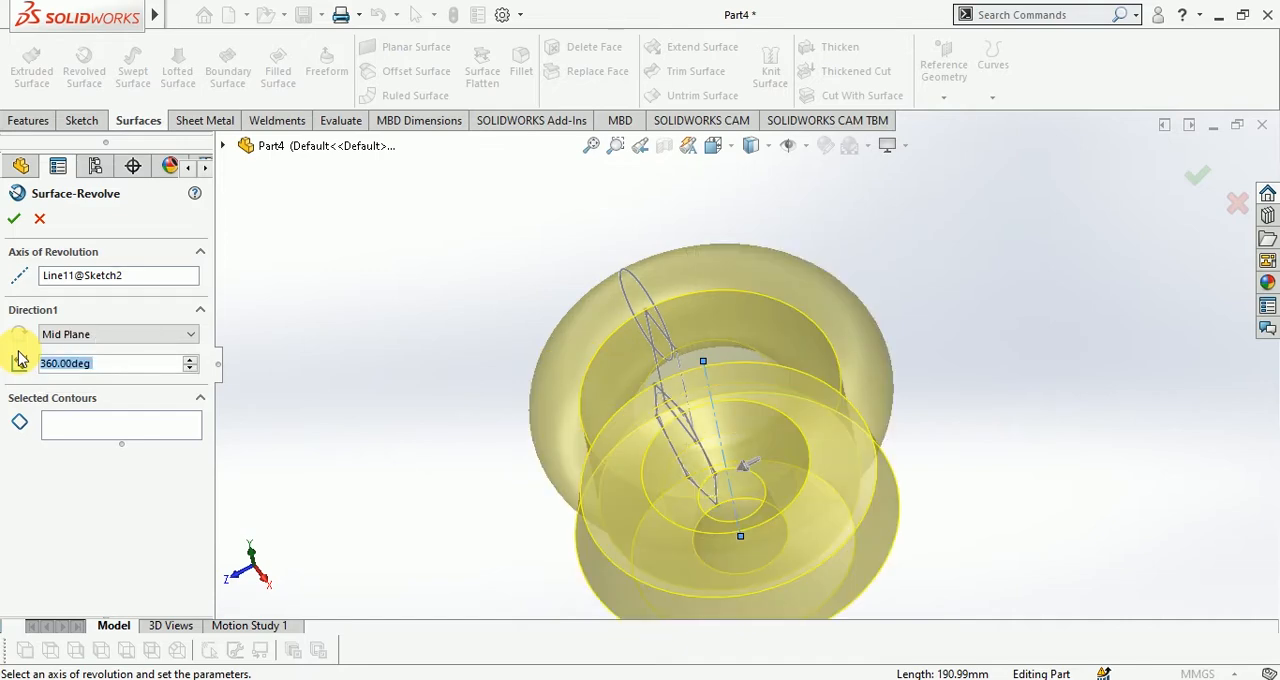
# Set the Mid Plane revolve angle to 300 degrees and accept the revolved surface
pyautogui.write('300')
pyautogui.press('Return')
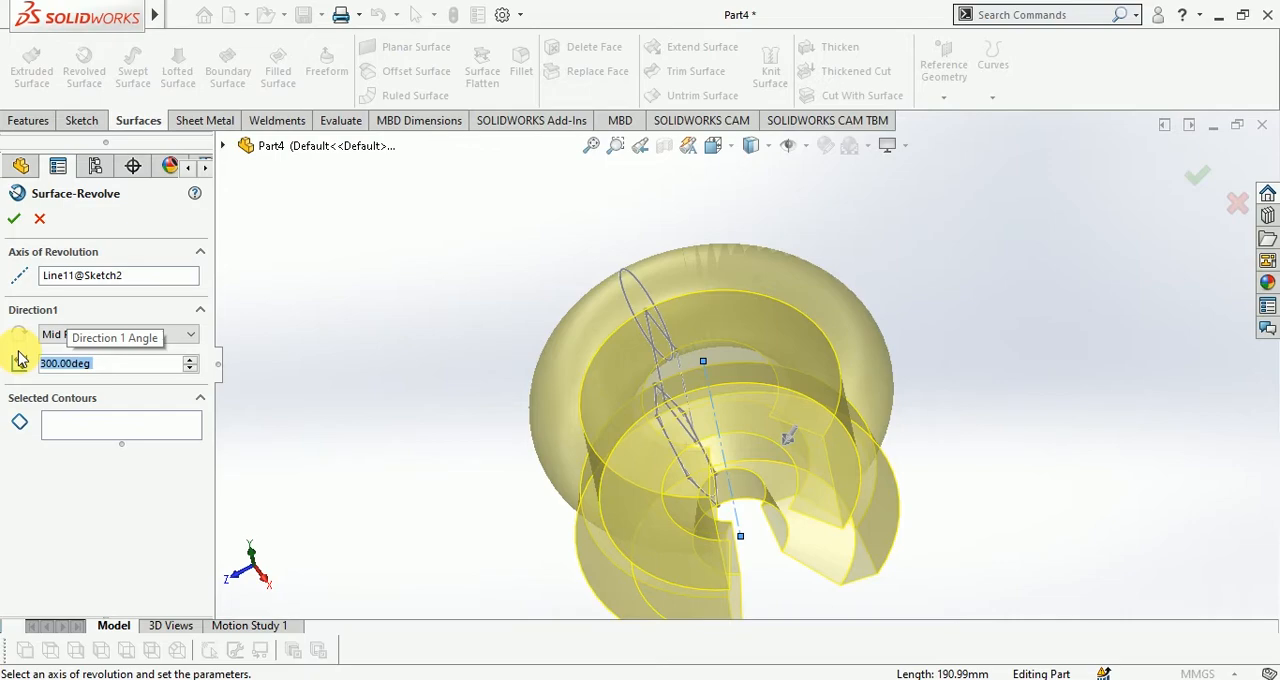
pyautogui.moveTo(651, 423); pyautogui.dragTo(648, 328, button='middle')
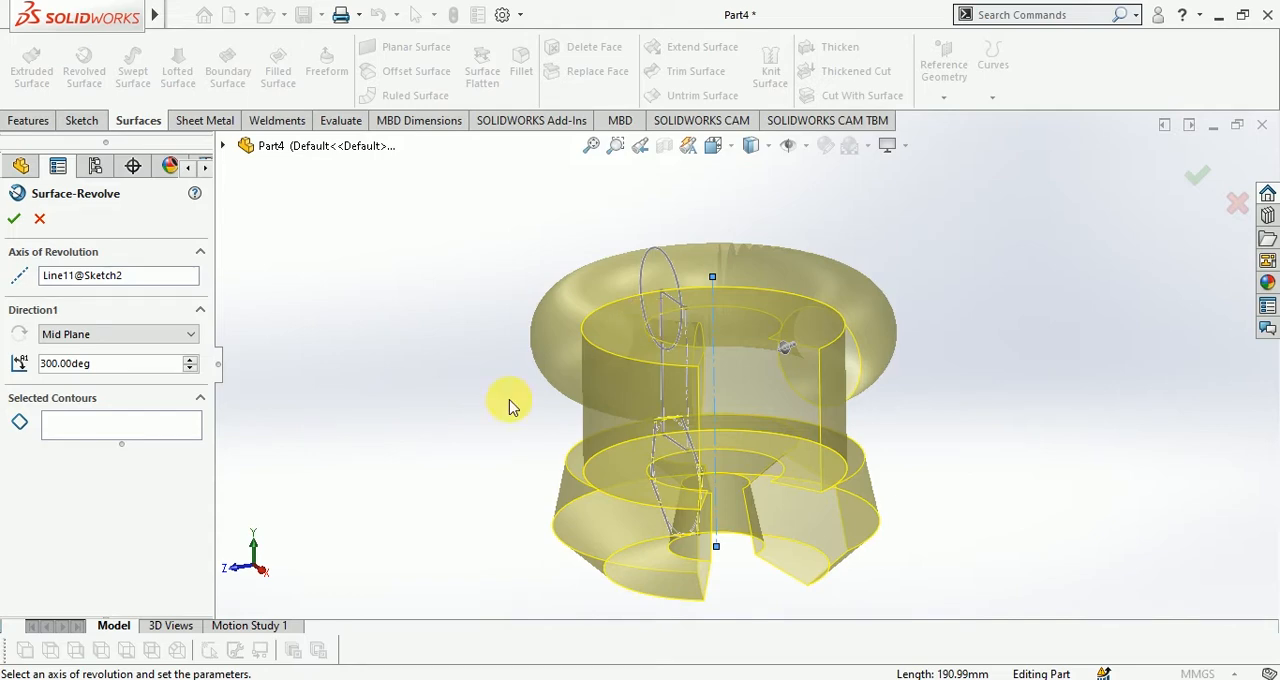
pyautogui.click(86, 334)
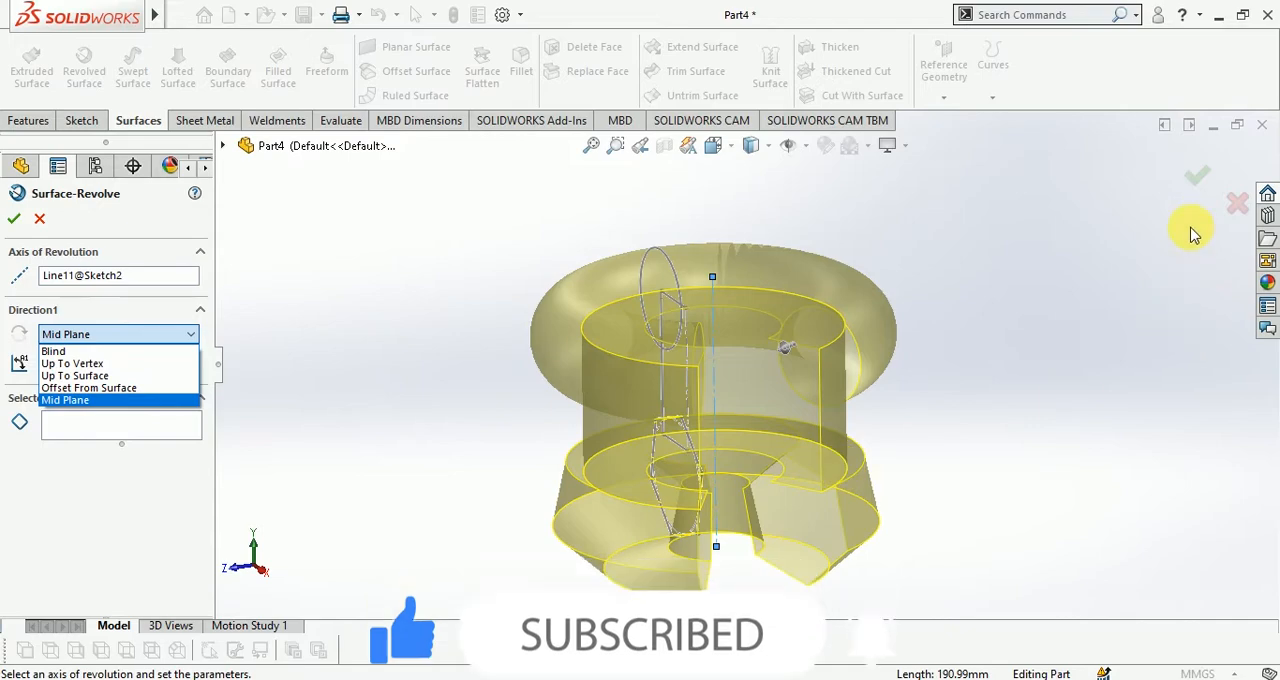
pyautogui.click(1200, 195)
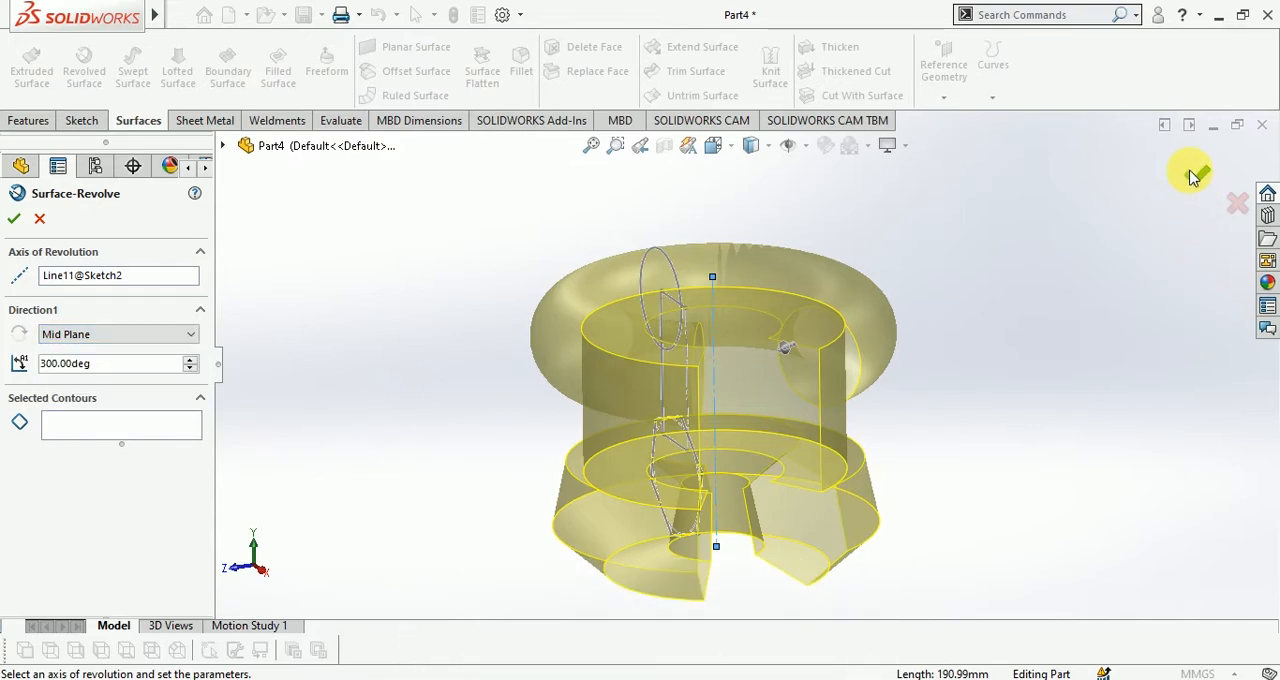
pyautogui.click(1196, 190)
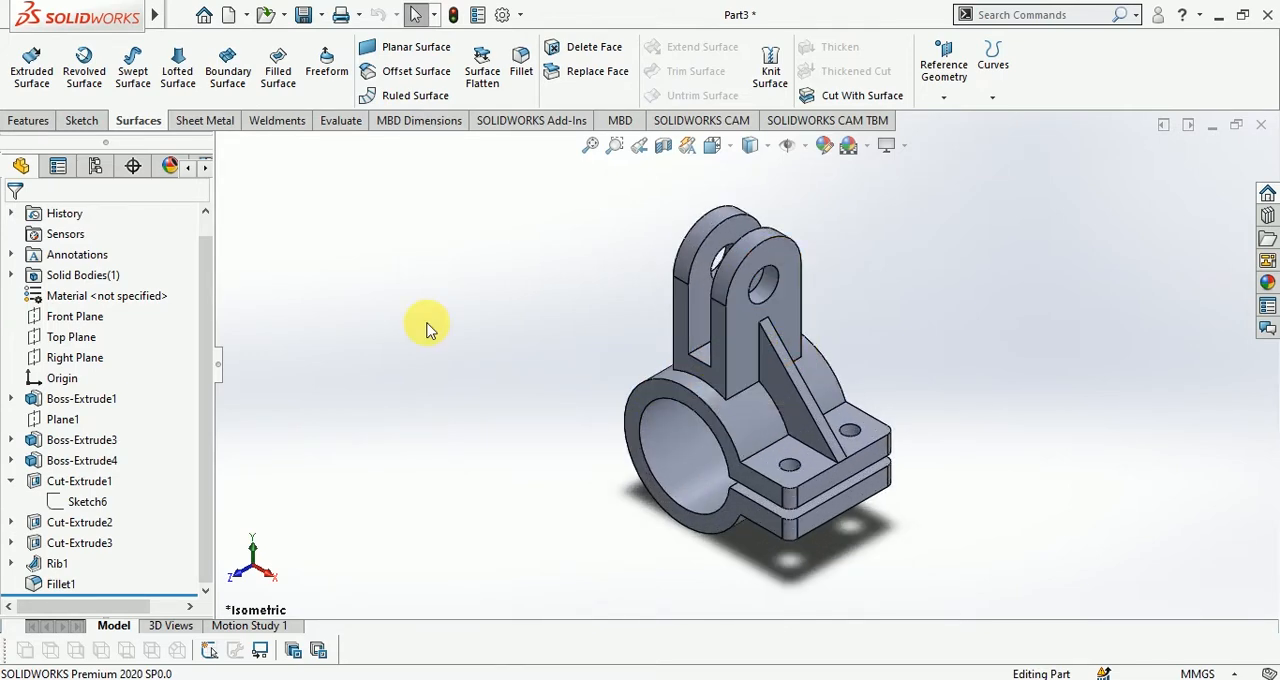
# Start a sketch on the Right Plane of the clamp bracket part
pyautogui.scroll(2, 476, 345)
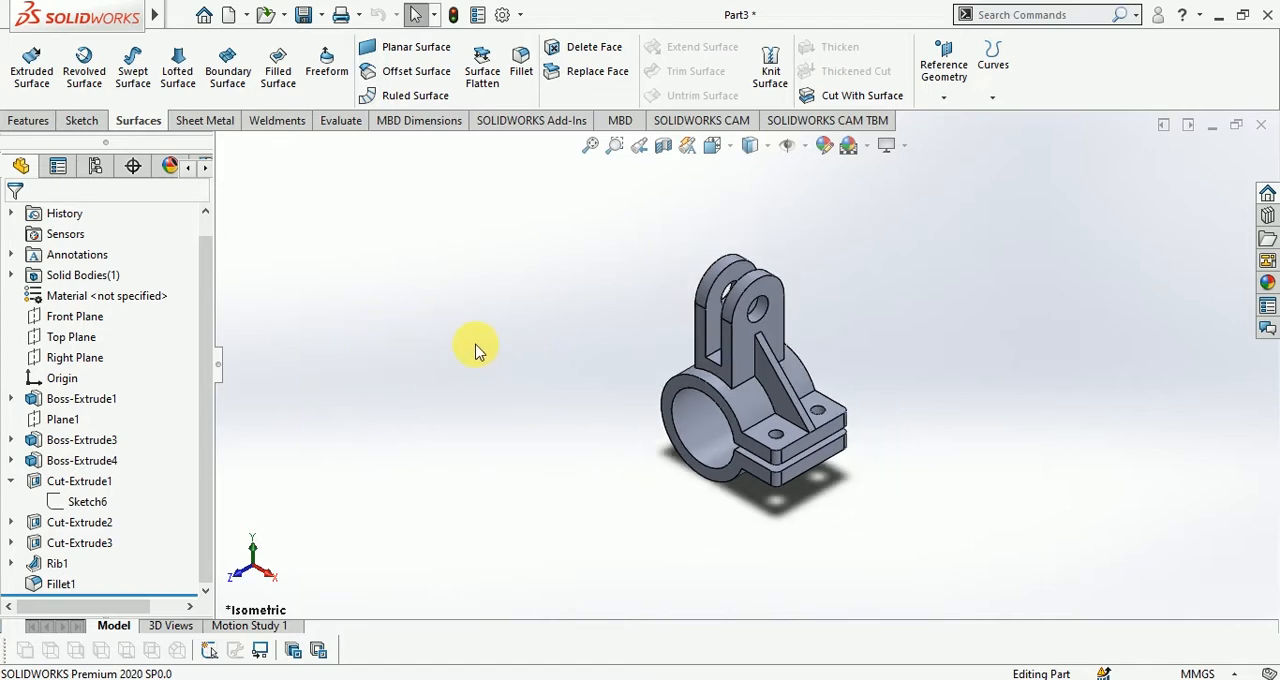
pyautogui.click(70, 316)
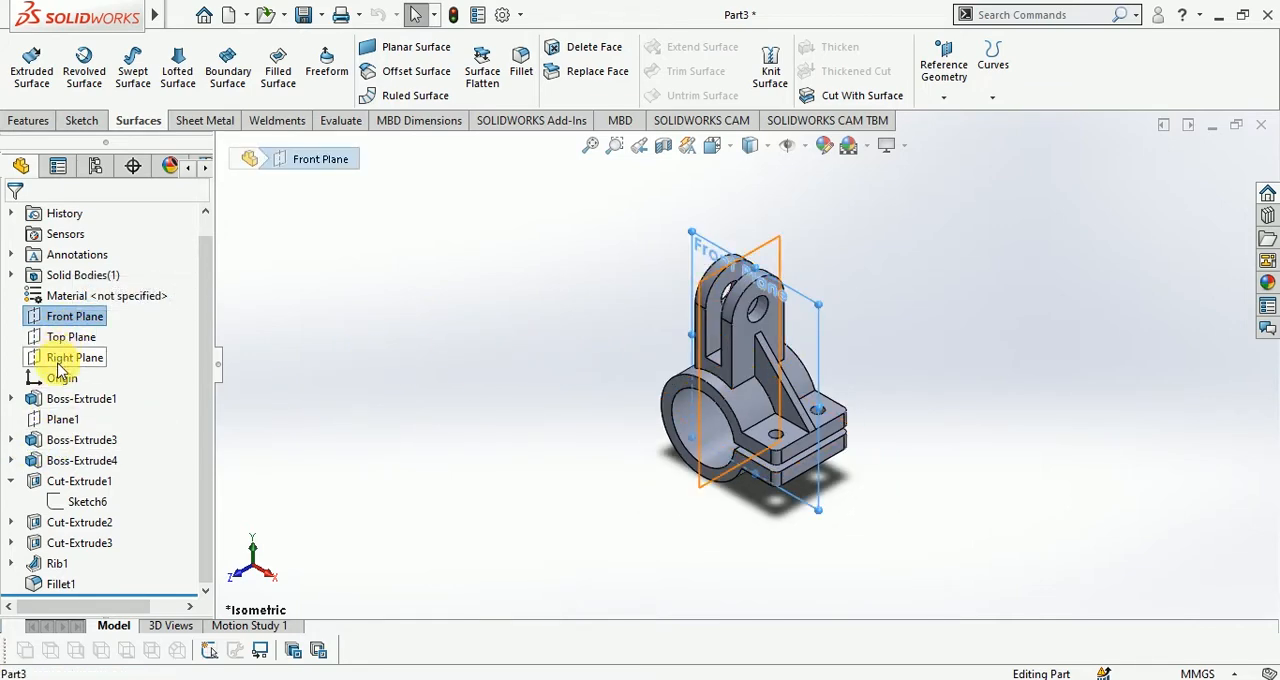
pyautogui.click(60, 362)
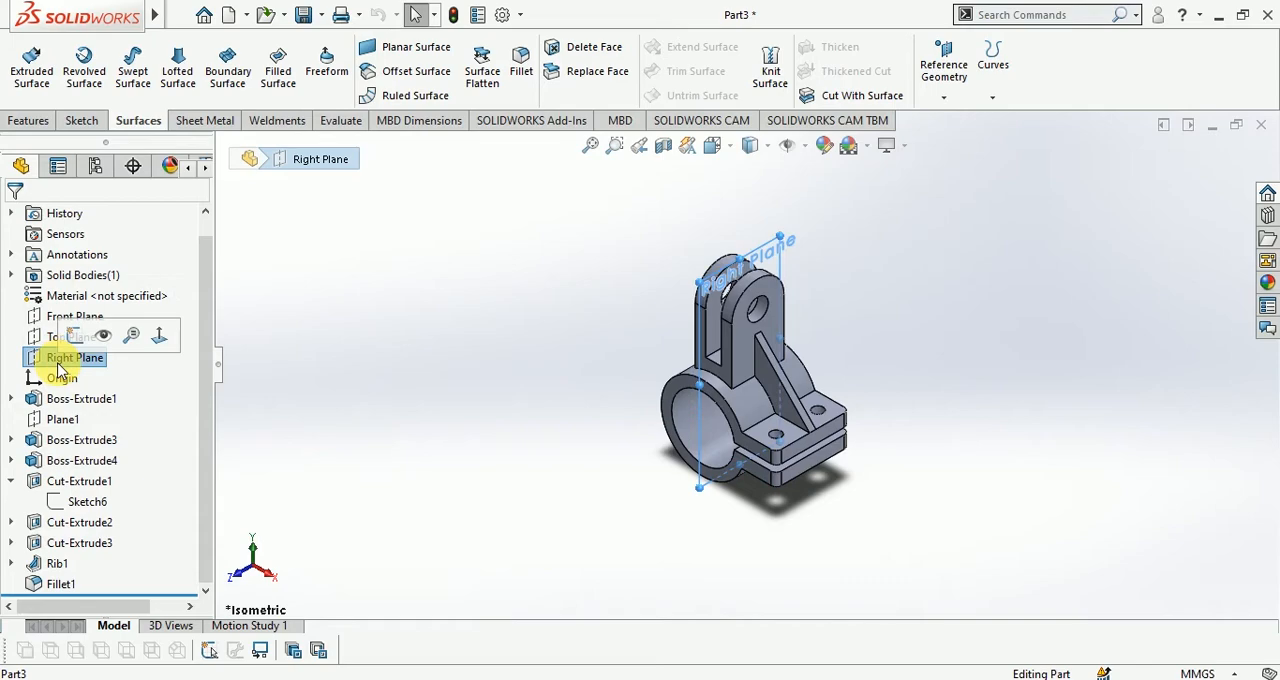
pyautogui.click(81, 121)
pyautogui.click(27, 68)
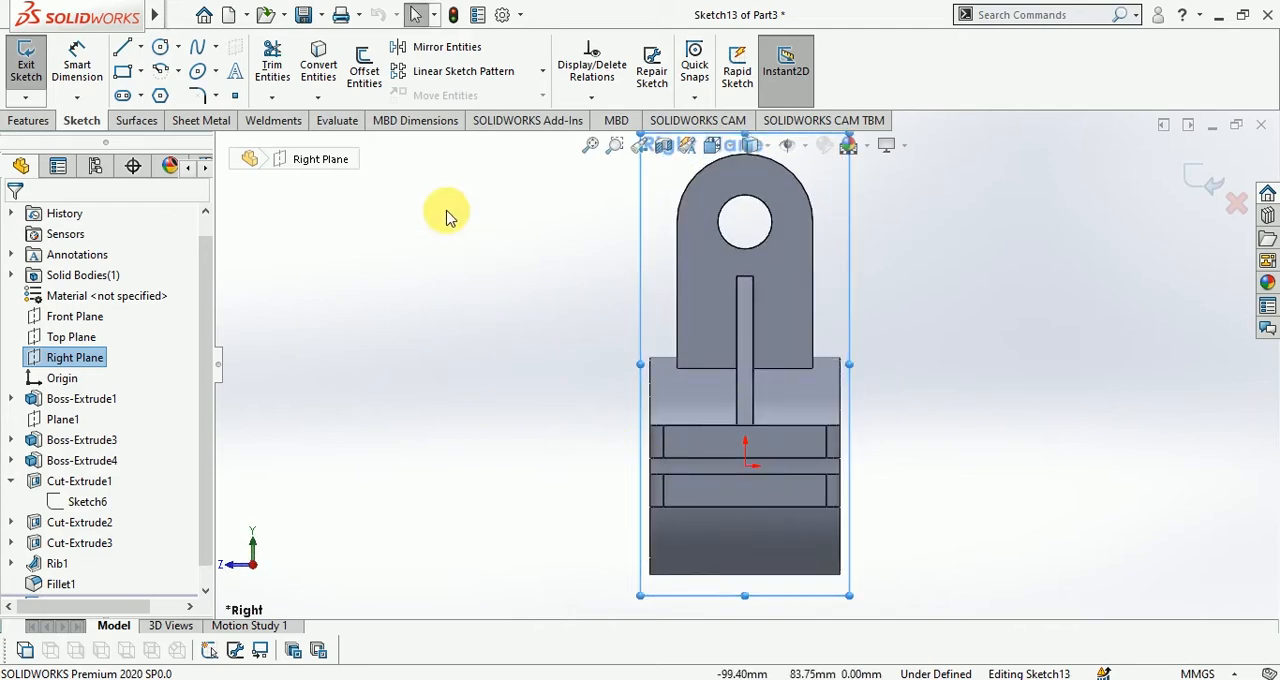
# Draw a 5 mm diameter circle on the upright plate, to the left of the rib
pyautogui.click(162, 48)
pyautogui.scroll(-2, 735, 305)
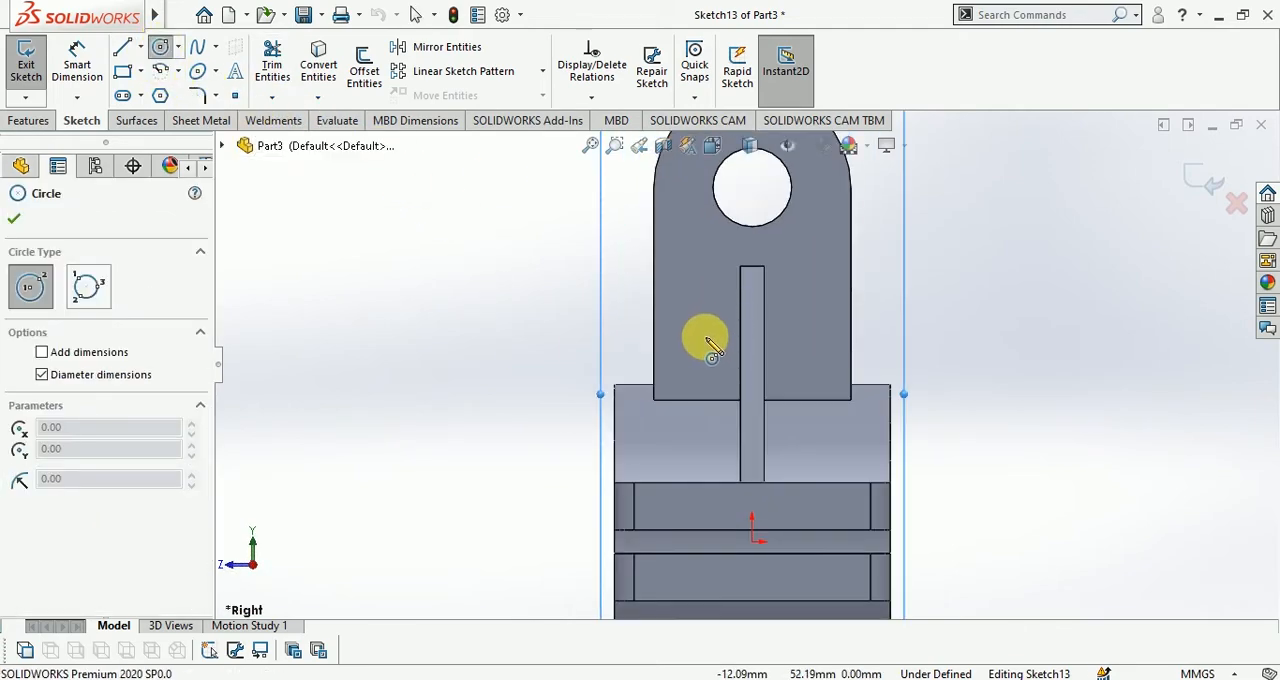
pyautogui.click(695, 334)
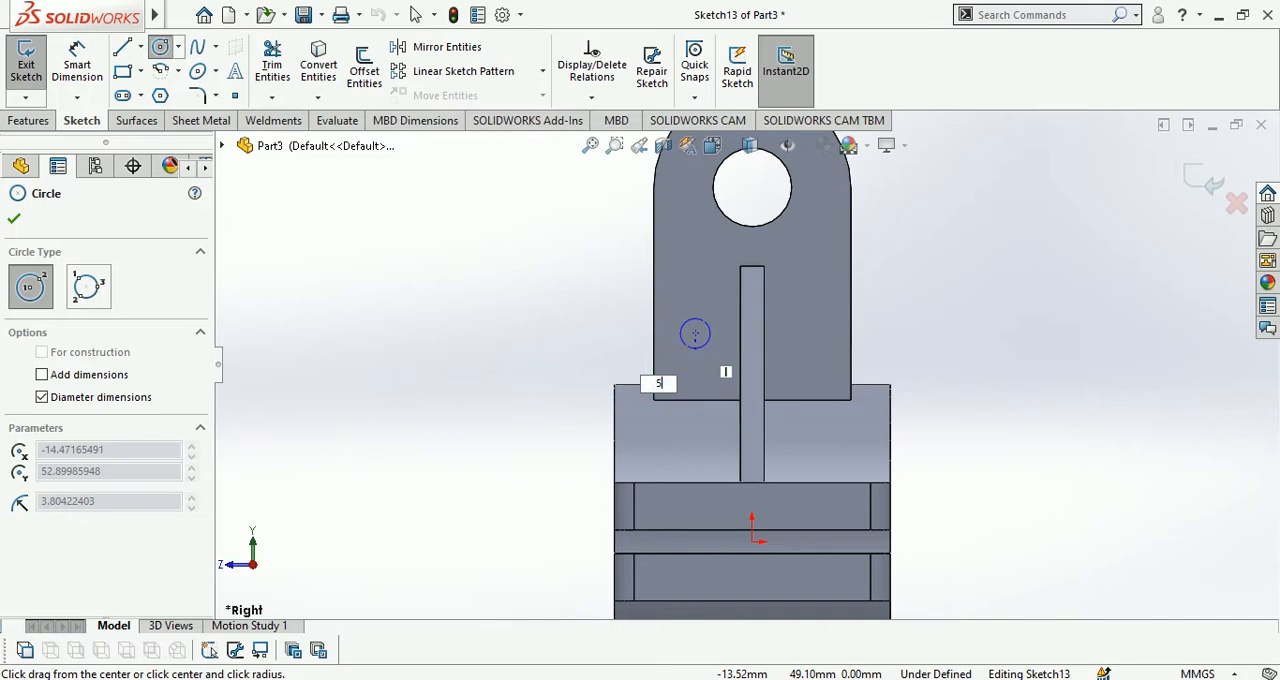
pyautogui.click(694, 346)
pyautogui.scroll(-2, 694, 346)
pyautogui.press('Escape')
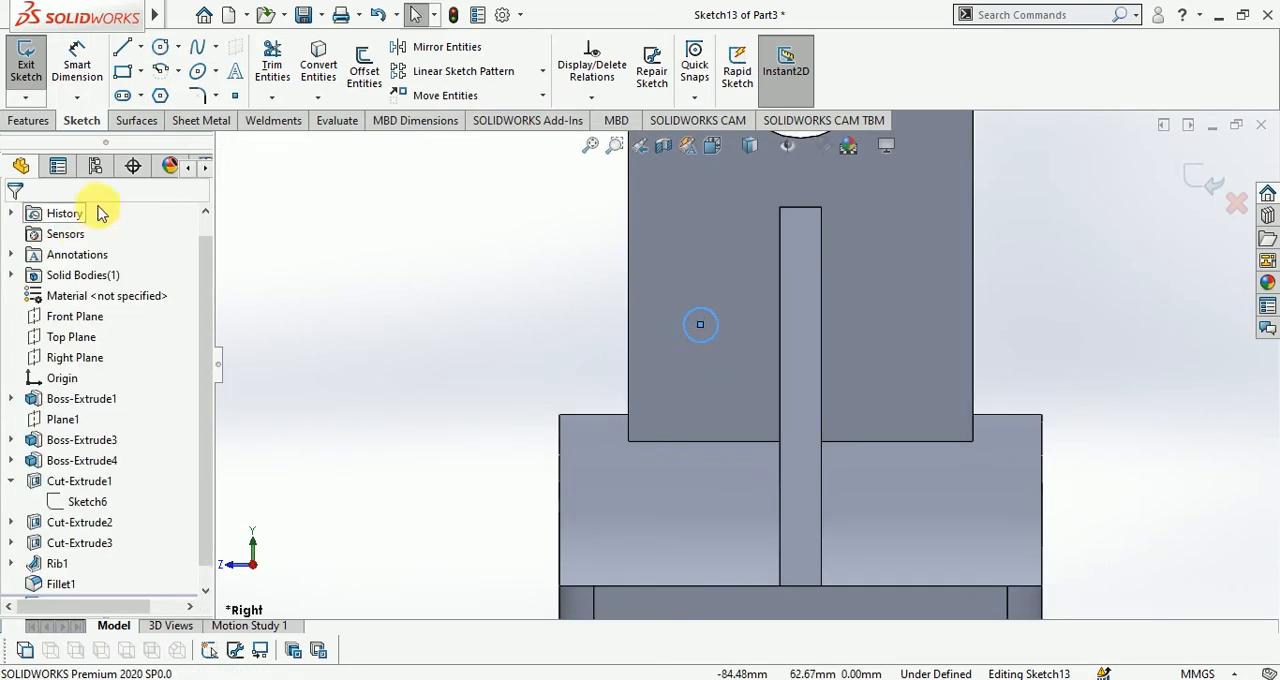
# Dimension the circle's centre 12 mm above the upright plate's lower edge
pyautogui.click(84, 64)
pyautogui.click(691, 440)
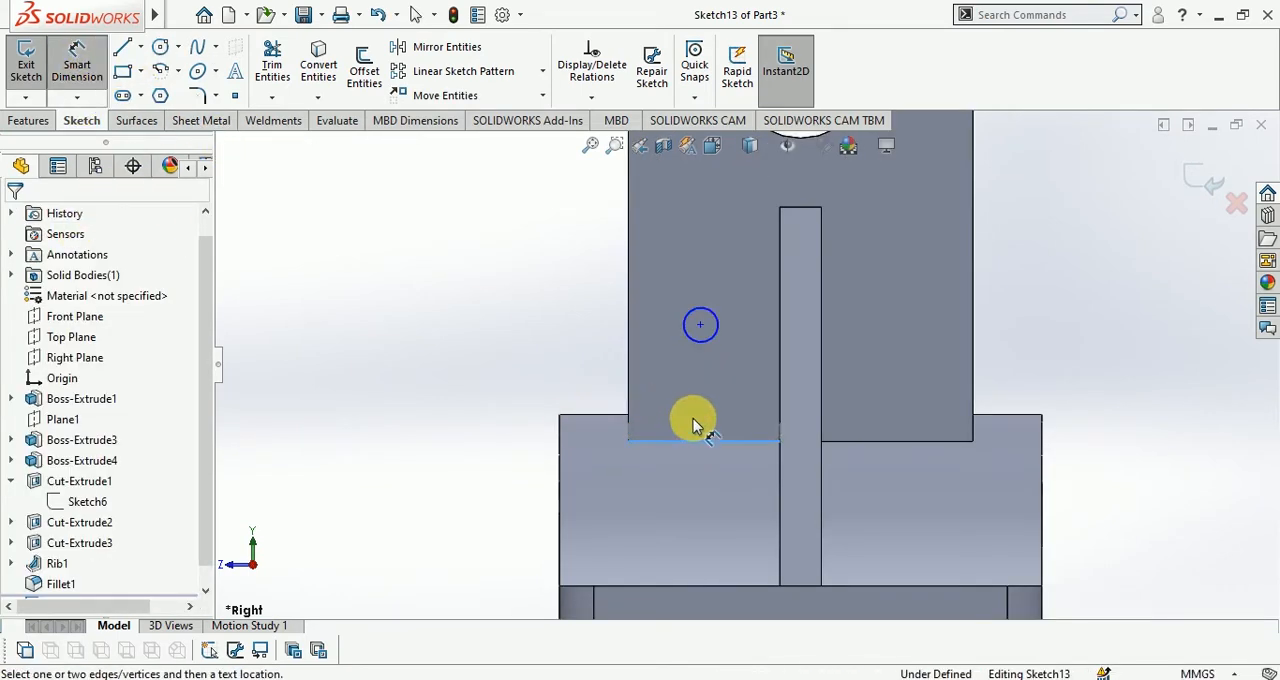
pyautogui.click(703, 325)
pyautogui.click(510, 343)
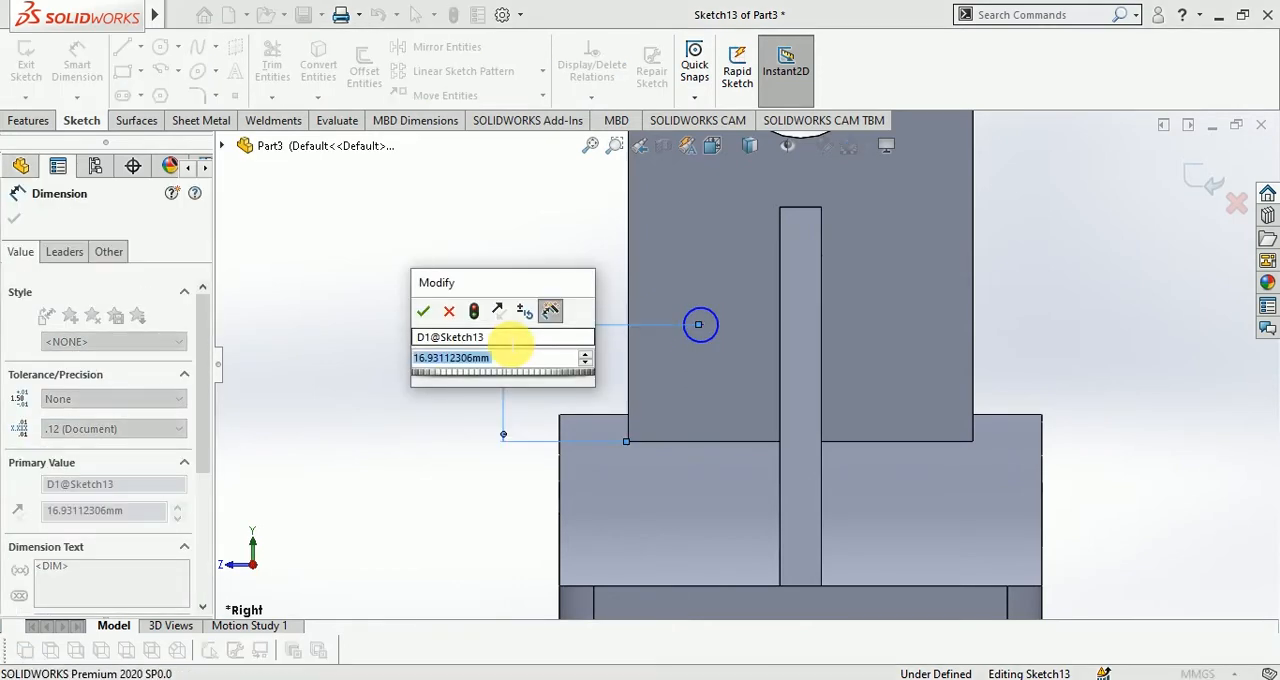
pyautogui.write('12')
pyautogui.press('Return')
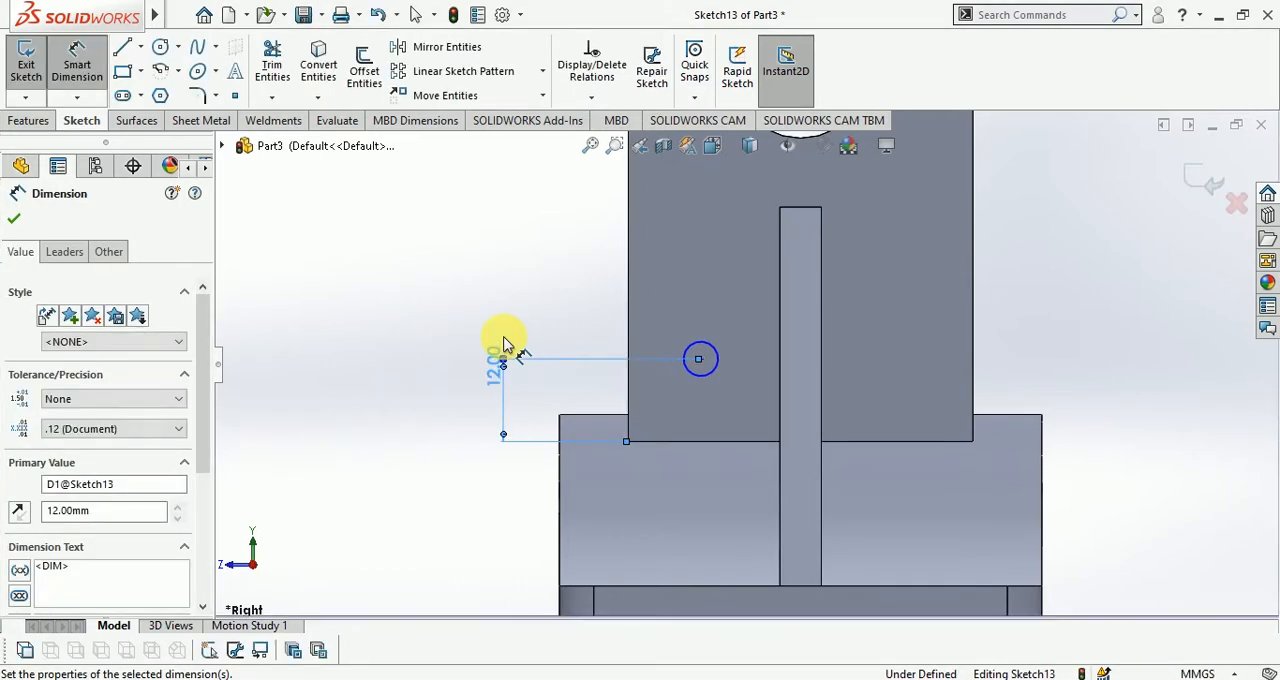
pyautogui.press('Escape')
# Draw a second circle about 5 mm in diameter to the right of the rib, level with the first
pyautogui.click(160, 47)
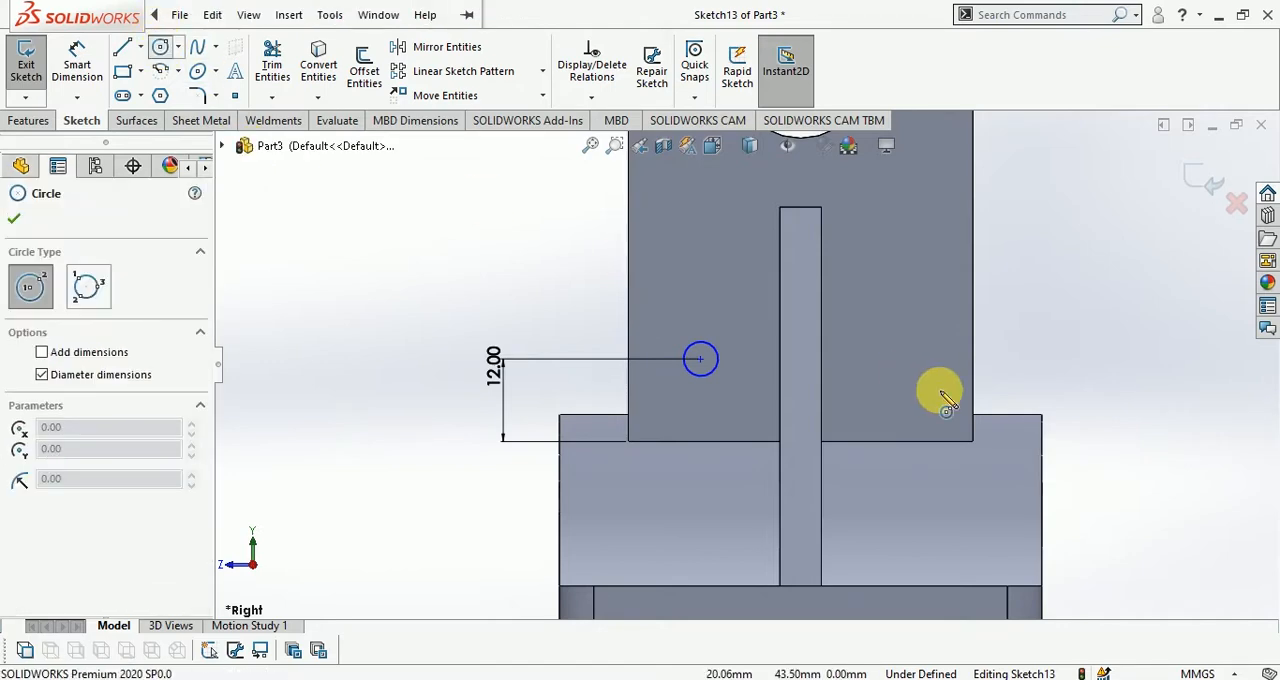
pyautogui.click(901, 358)
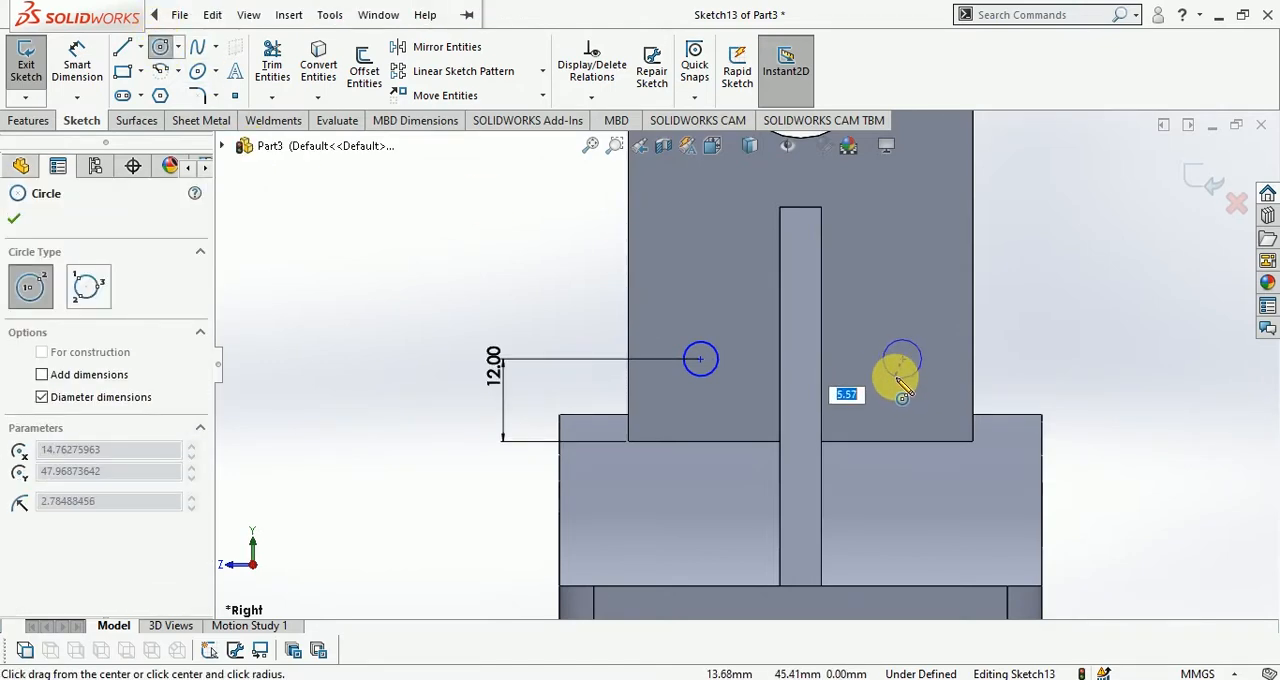
pyautogui.click(897, 373)
pyautogui.press('Escape')
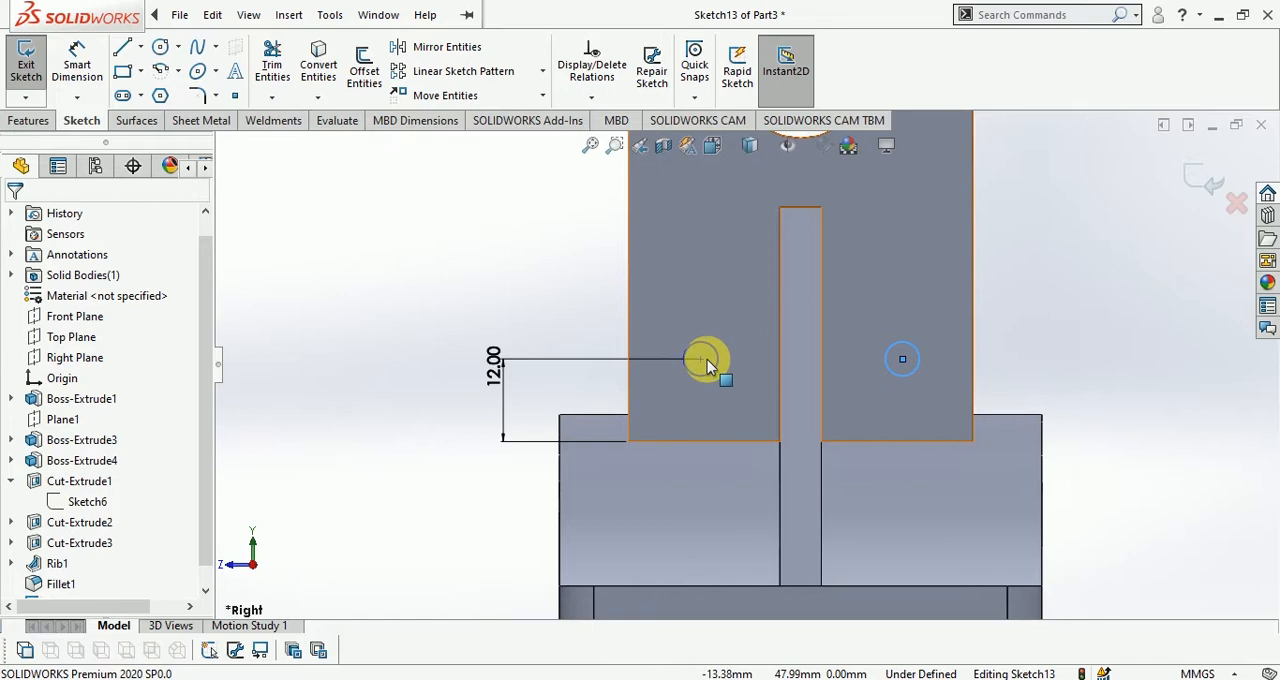
# Add a Horizontal relation between the two circle centres and exit the sketch
pyautogui.click(703, 361)
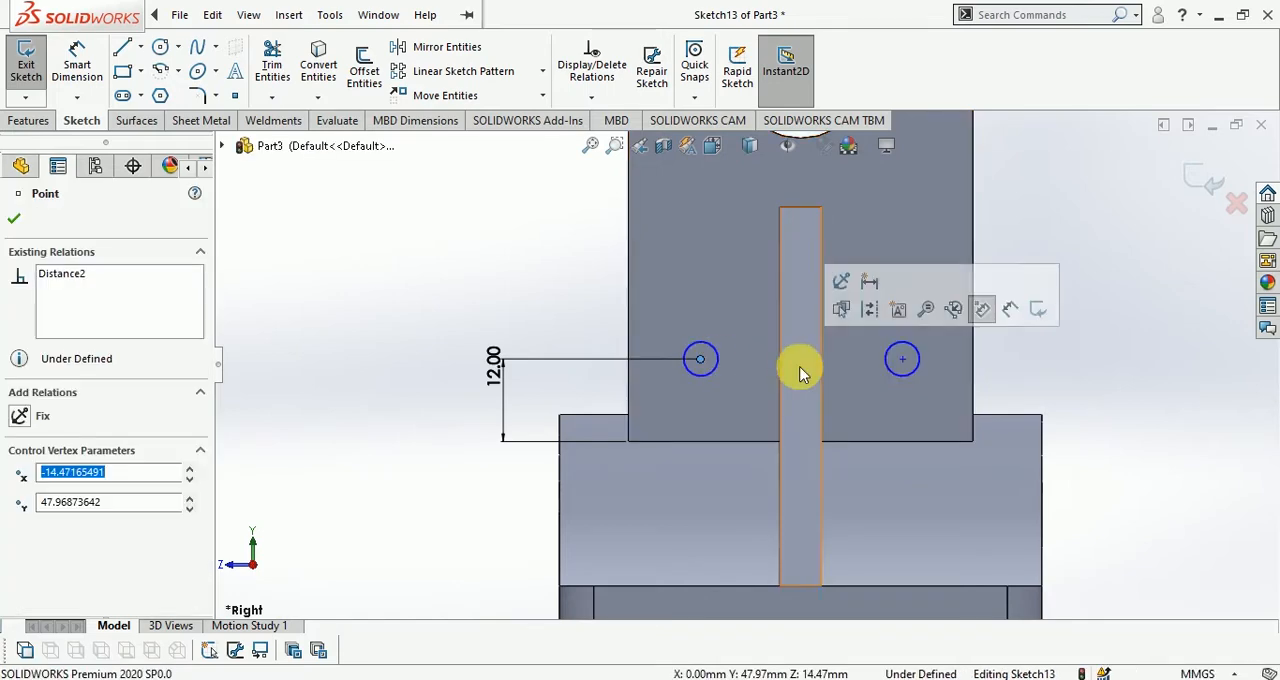
pyautogui.keyDown('ctrl'); pyautogui.click(902, 360); pyautogui.keyUp('ctrl')
pyautogui.click(951, 278)
pyautogui.click(1042, 193)
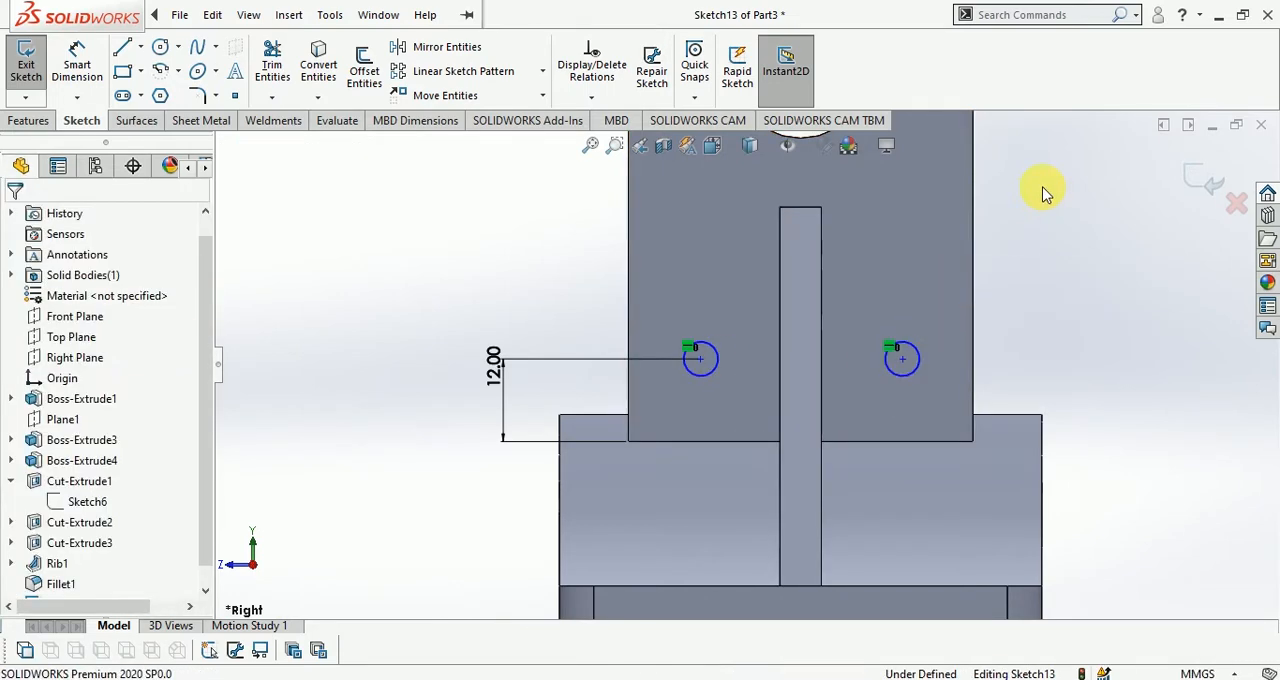
pyautogui.click(1200, 181)
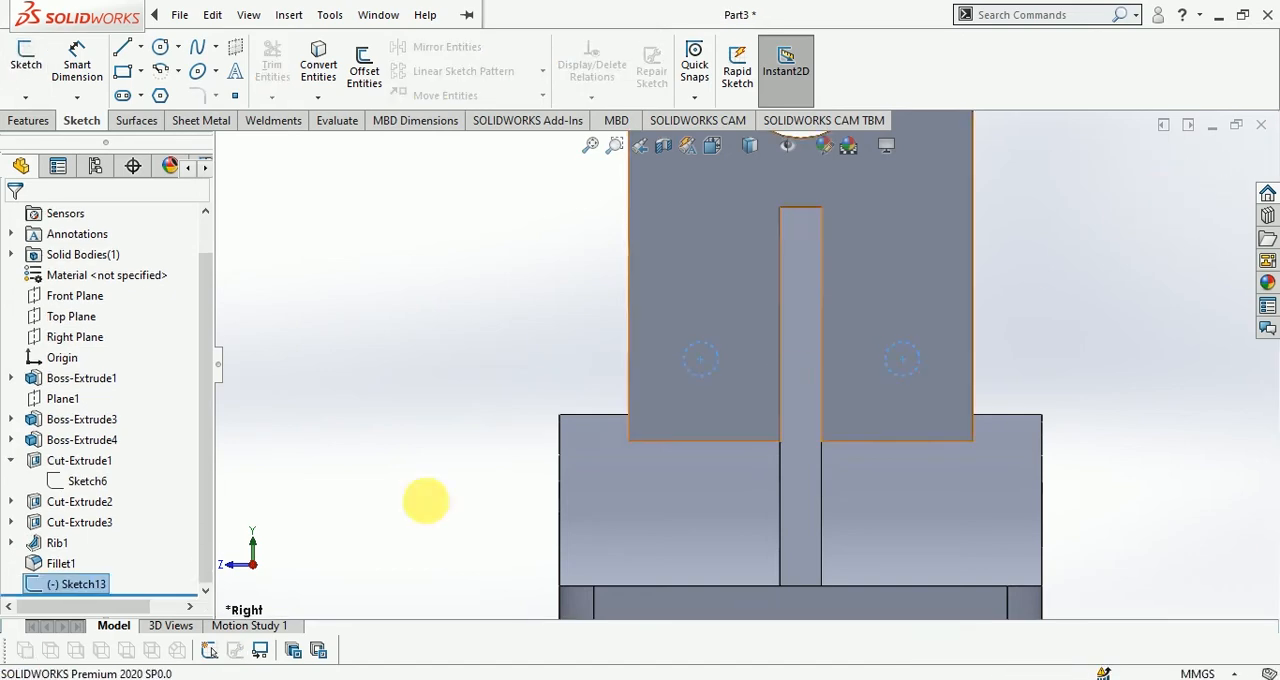
# Edit the two-circle sketch, add a horizontal centerline about 162 mm long through the origin, and exit the sketch
pyautogui.rightClick(90, 589)
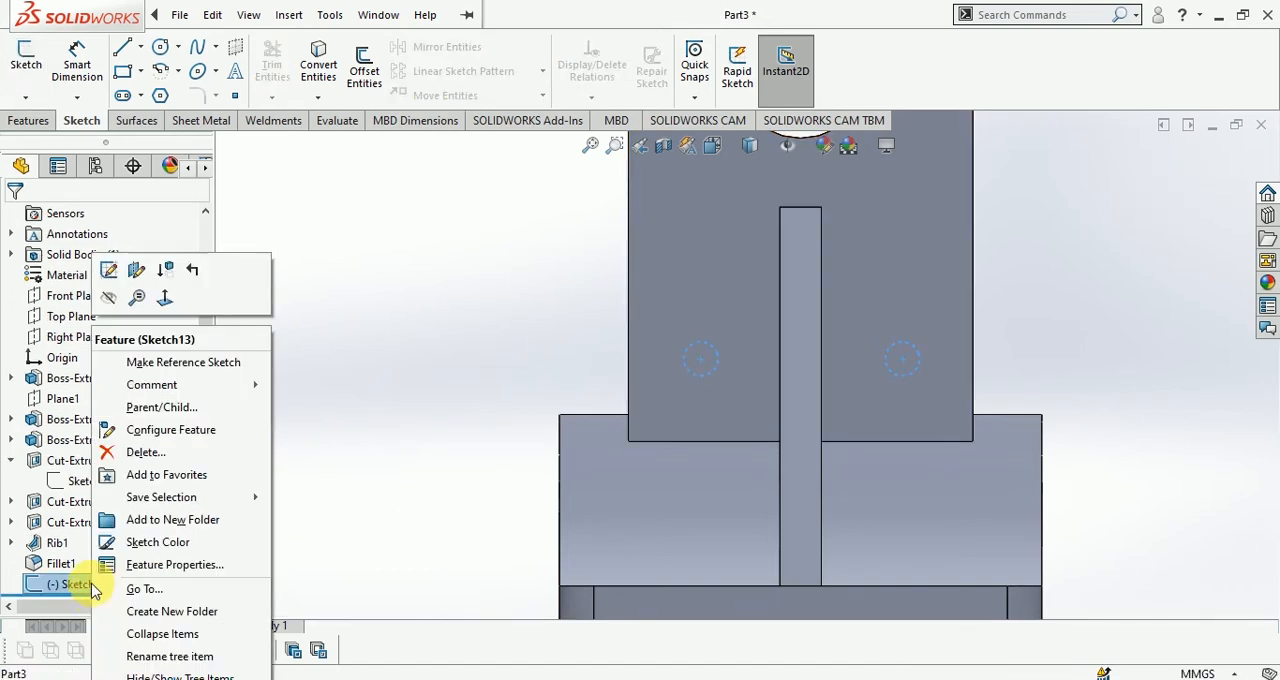
pyautogui.click(108, 269)
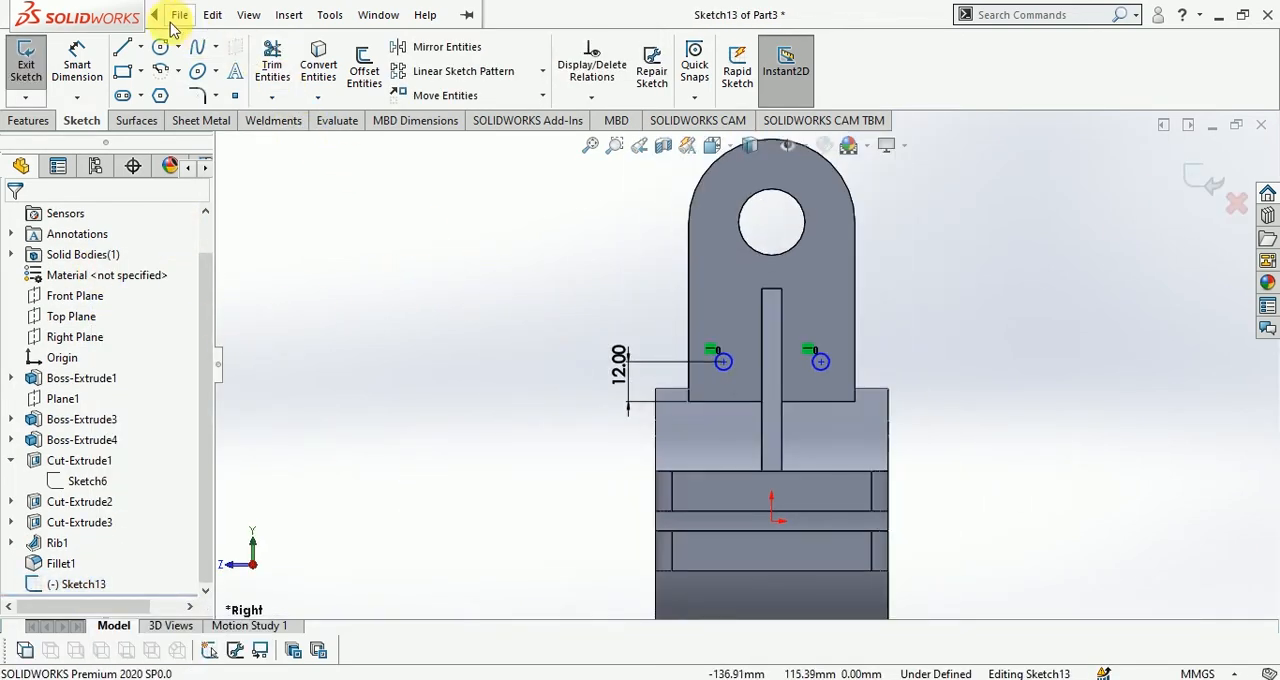
pyautogui.click(172, 14)
pyautogui.click(141, 47)
pyautogui.click(167, 93)
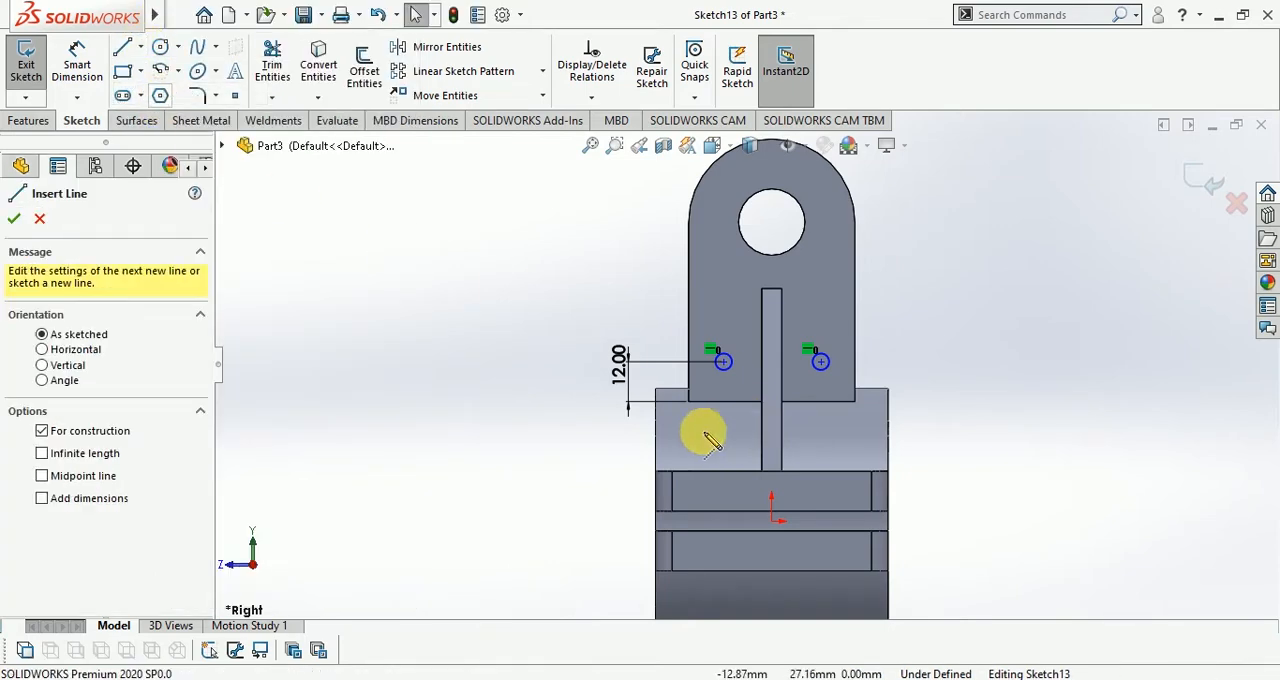
pyautogui.click(482, 521)
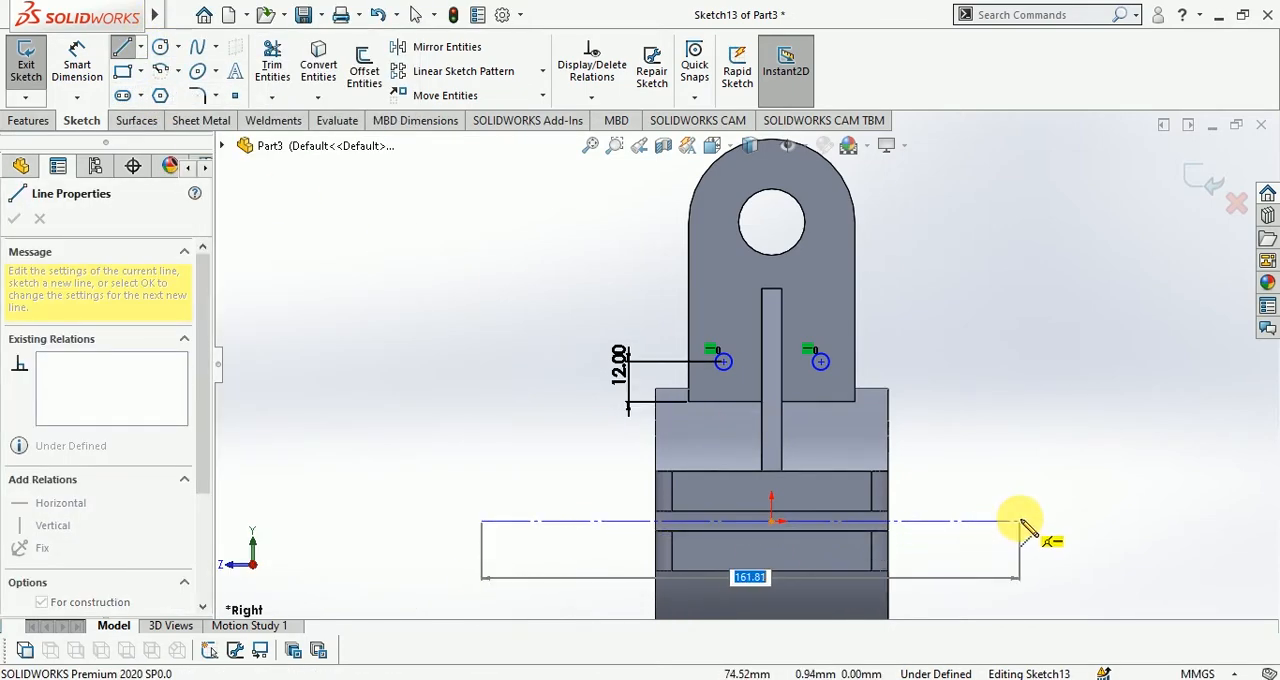
pyautogui.click(1019, 521)
pyautogui.click(1198, 175)
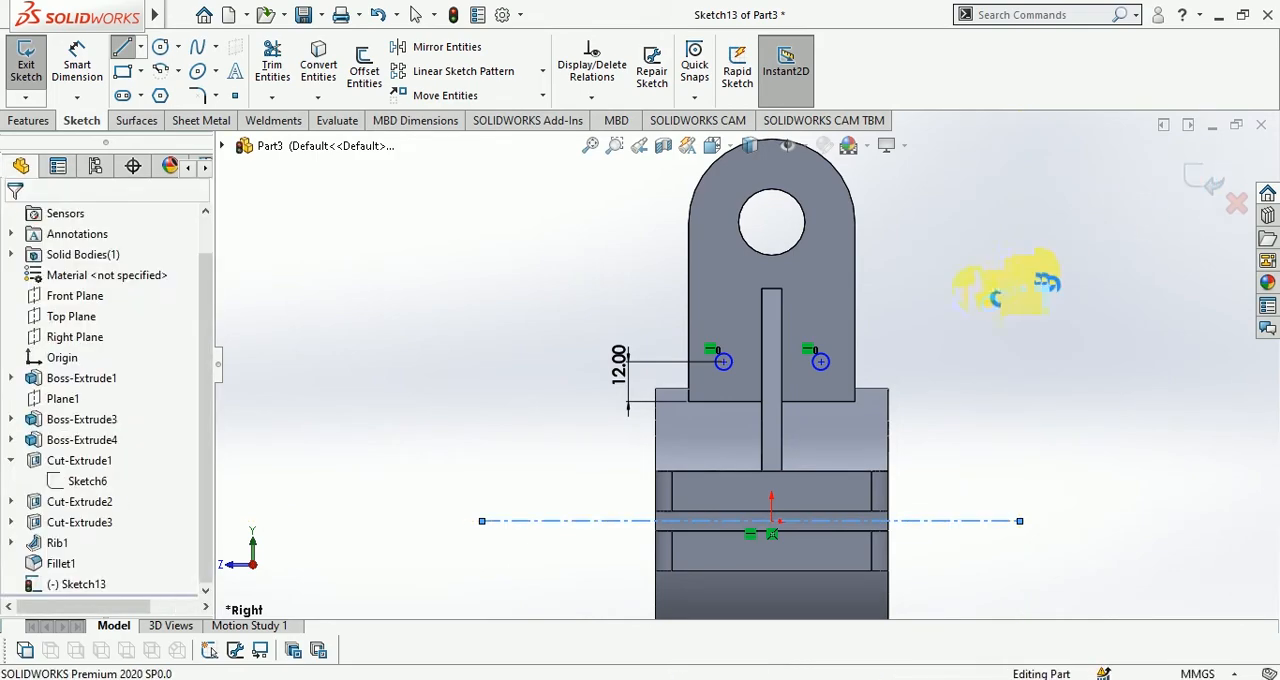
# Start a Revolved Surface from the two-circle sketch, using its horizontal centerline as the axis of revolution
pyautogui.moveTo(948, 297)
pyautogui.mouseDown(button='middle')
pyautogui.moveTo(1032, 329)
pyautogui.moveTo(986, 356)
pyautogui.mouseUp(button='middle')
pyautogui.scroll(2, 986, 356)
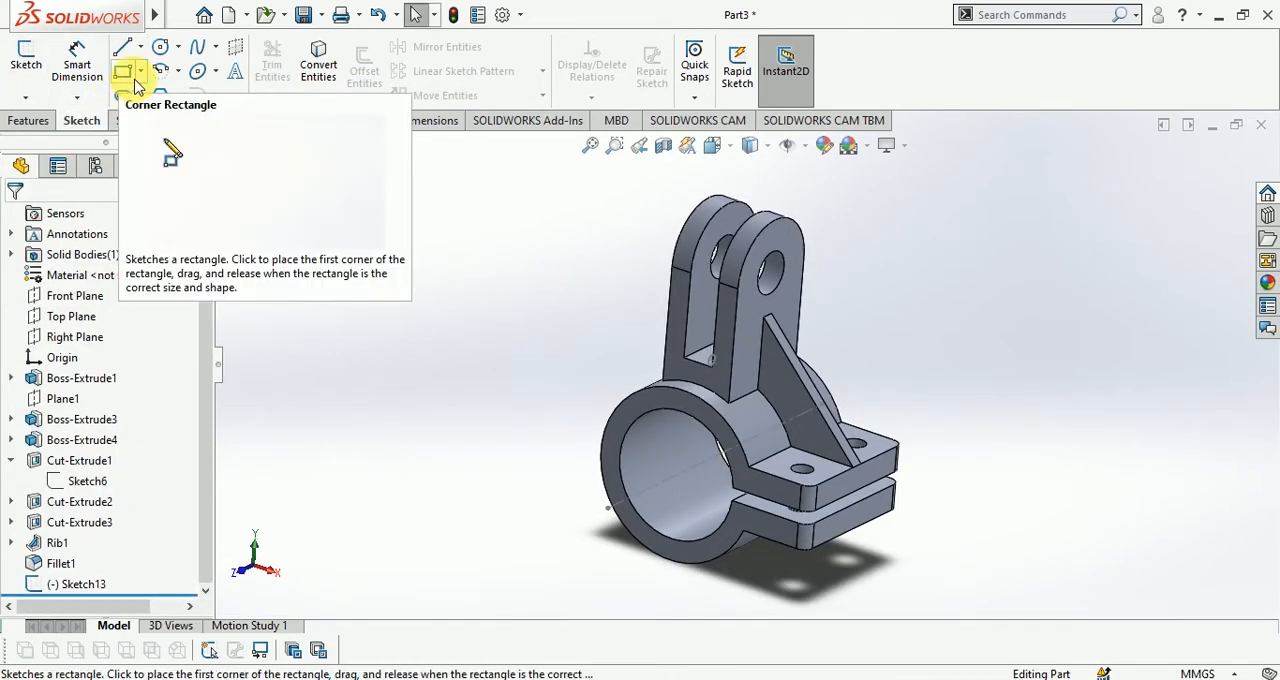
pyautogui.click(136, 120)
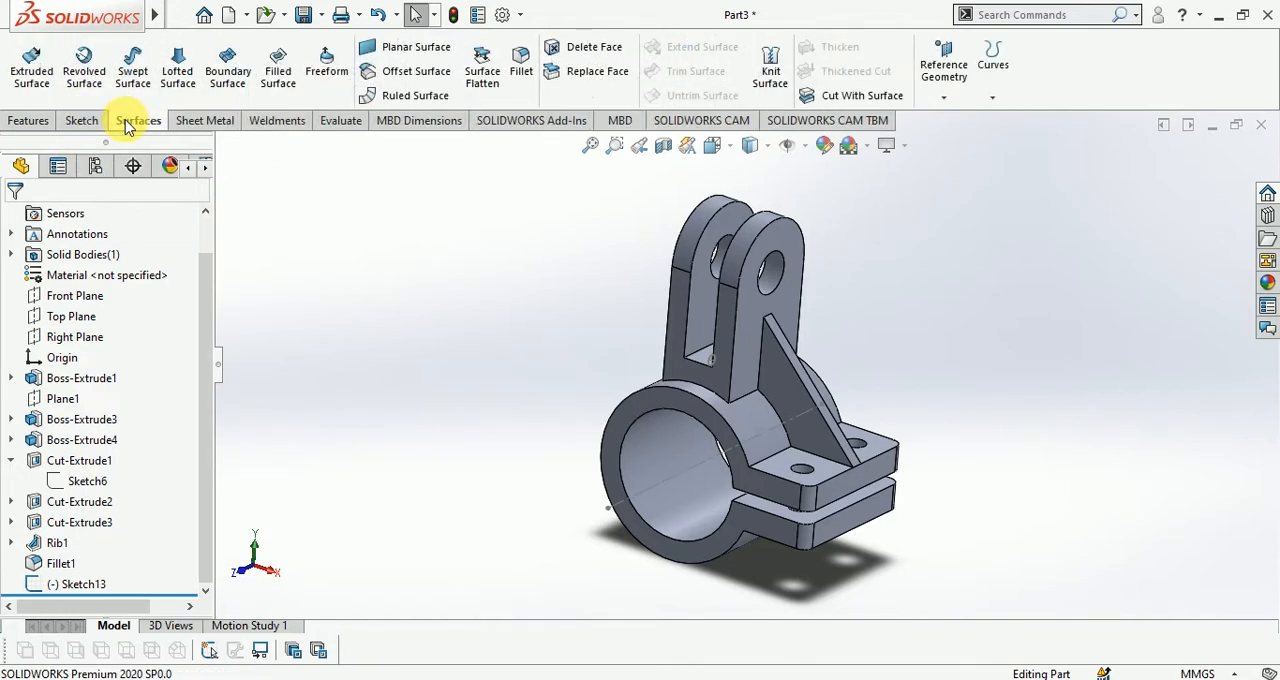
pyautogui.click(90, 68)
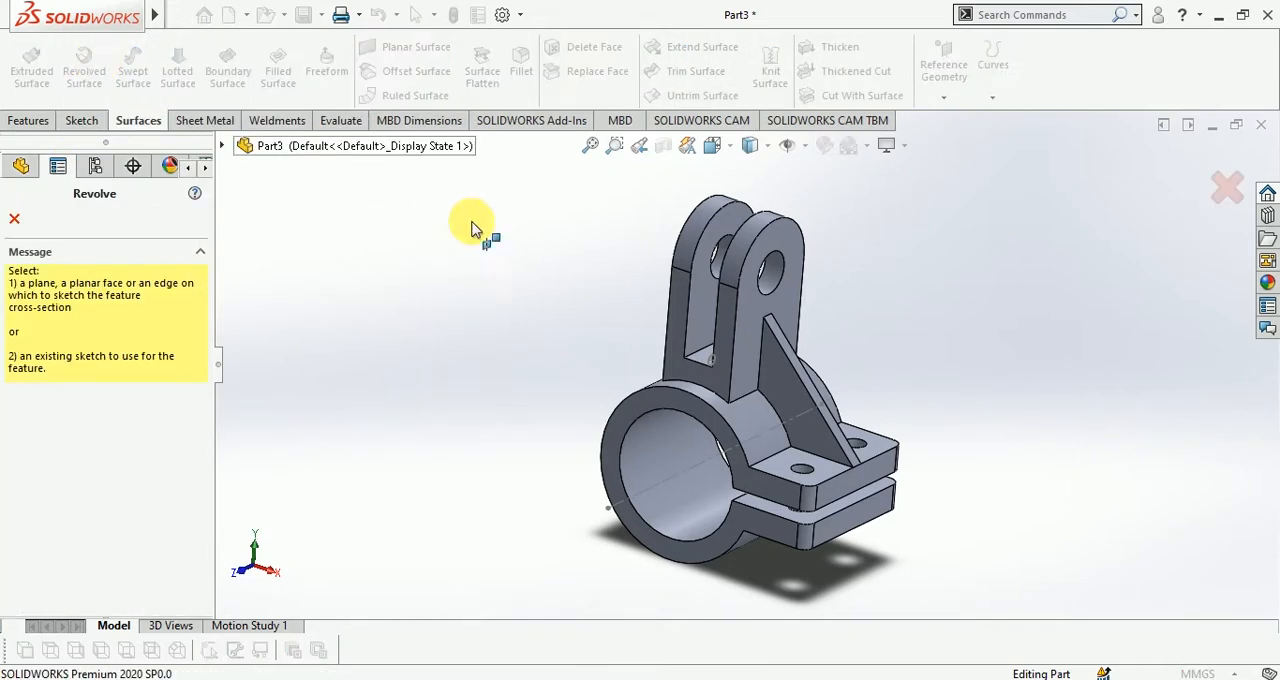
pyautogui.click(684, 478)
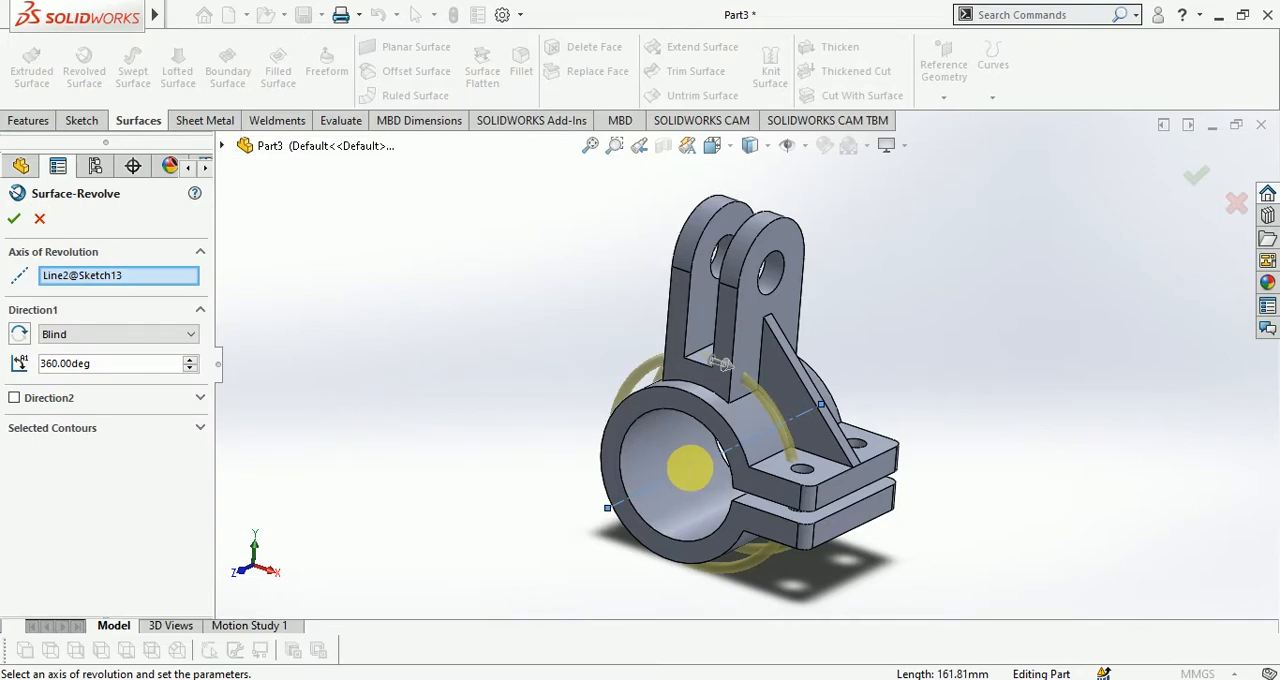
pyautogui.scroll(-3, 680, 471)
pyautogui.moveTo(680, 471)
pyautogui.mouseDown(button='middle')
pyautogui.moveTo(623, 366)
pyautogui.moveTo(688, 403)
pyautogui.moveTo(663, 400)
pyautogui.moveTo(629, 297)
pyautogui.mouseUp(button='middle')
pyautogui.scroll(2, 653, 410)
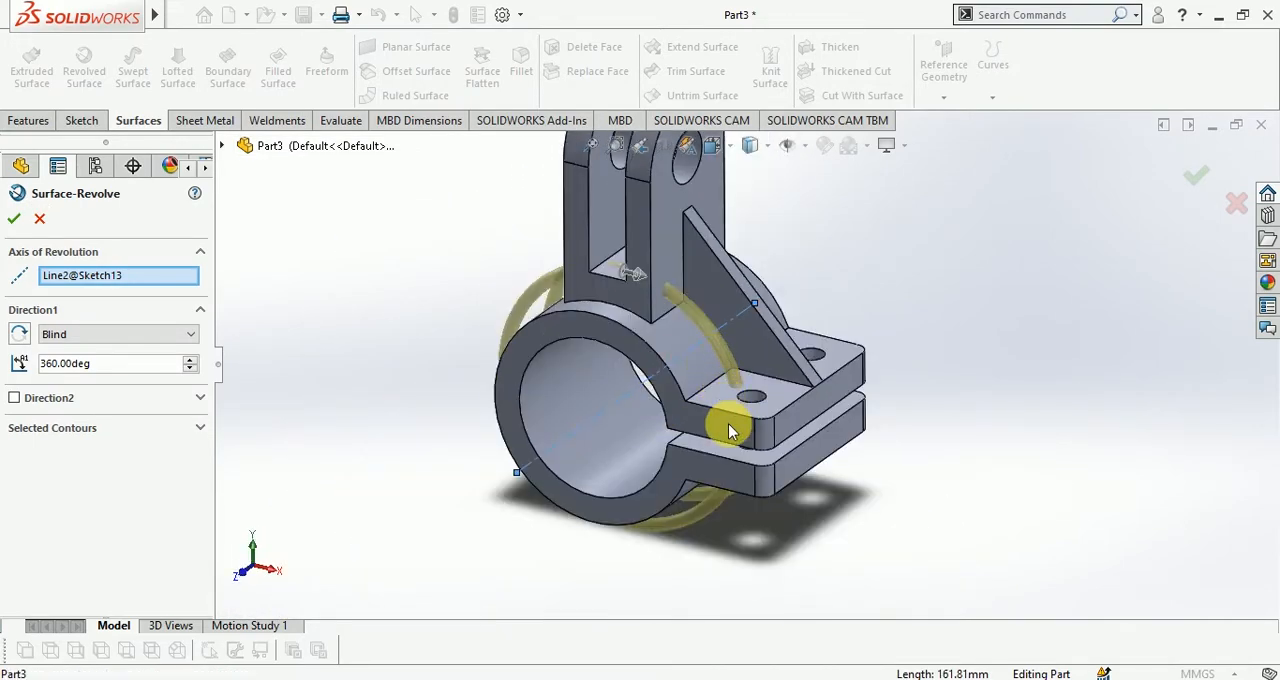
# Set the revolve's first direction to Up To Surface, ending at the underside of the lower clamp lug
pyautogui.click(114, 336)
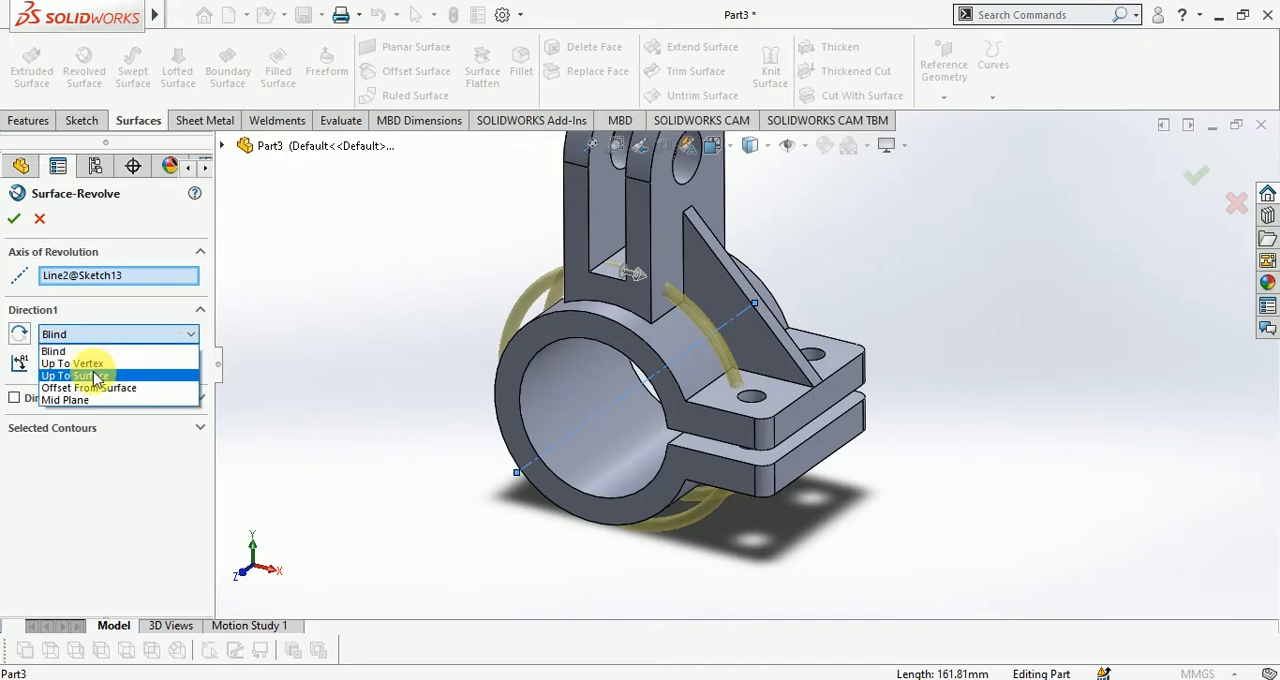
pyautogui.click(96, 376)
pyautogui.moveTo(880, 457); pyautogui.dragTo(811, 374, button='middle')
pyautogui.click(757, 327)
pyautogui.rightClick(140, 363)
pyautogui.click(172, 375)
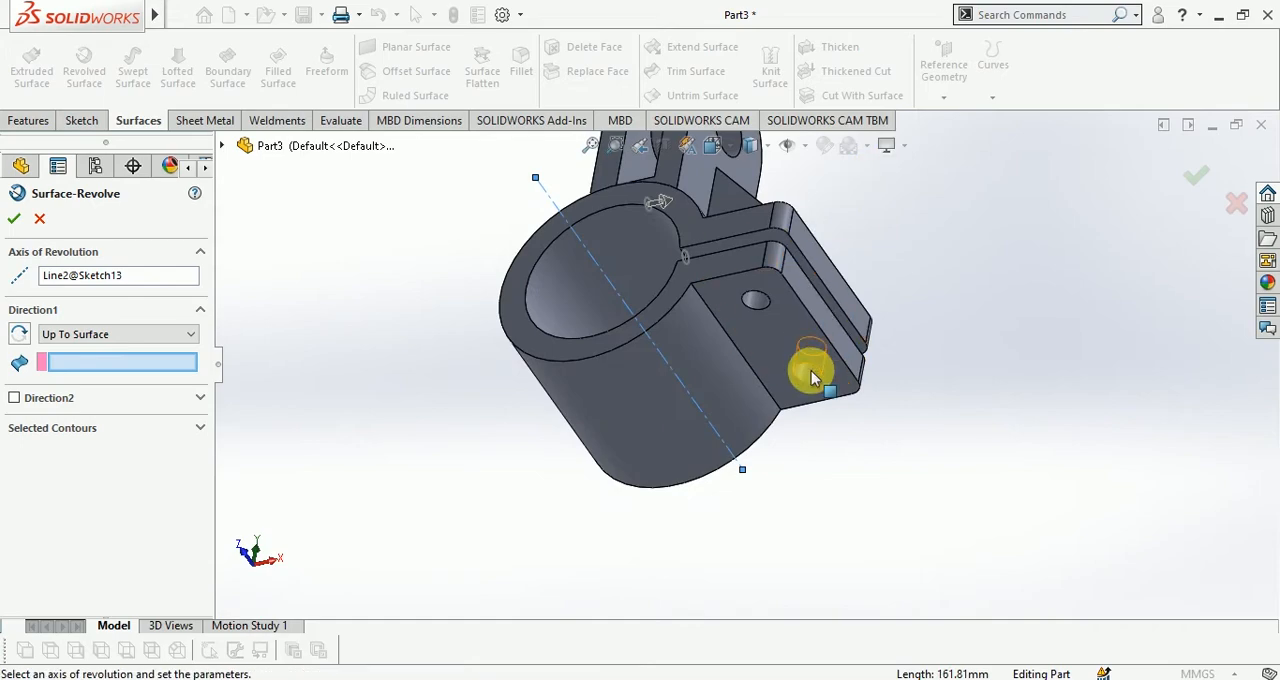
pyautogui.click(789, 331)
pyautogui.moveTo(789, 331); pyautogui.dragTo(755, 444, button='middle')
pyautogui.moveTo(773, 507); pyautogui.dragTo(753, 327, button='middle')
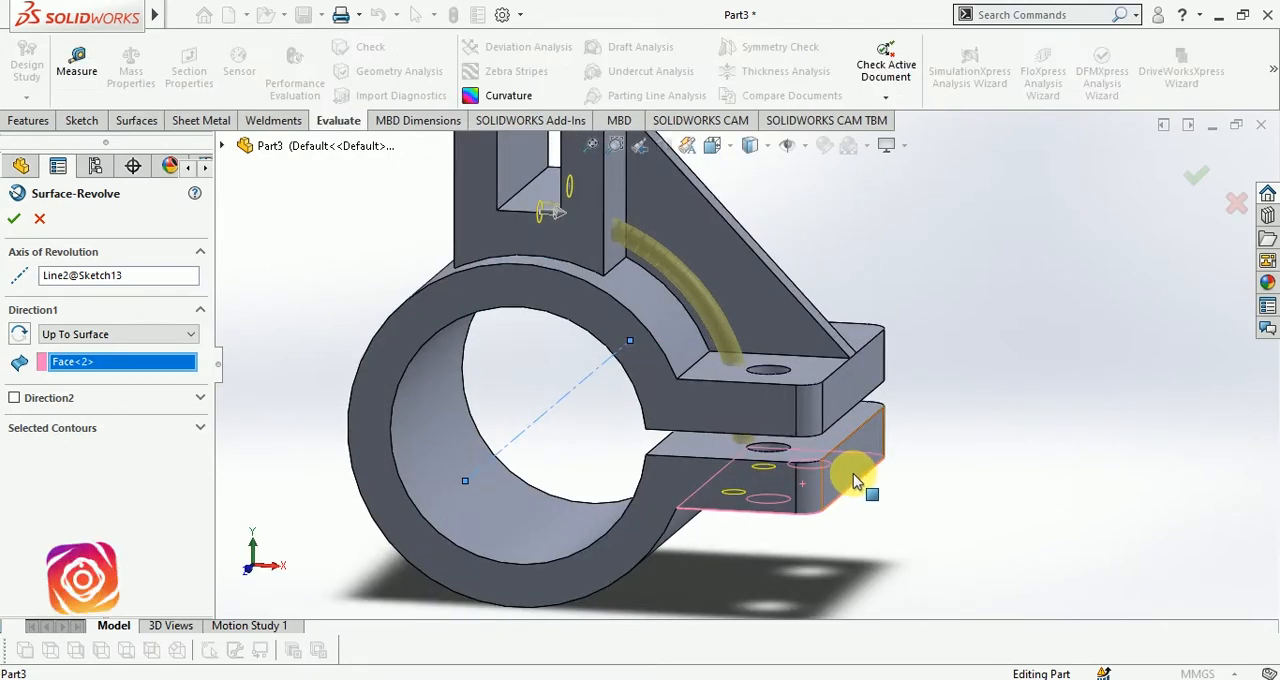
pyautogui.moveTo(857, 475); pyautogui.dragTo(895, 460, button='middle')
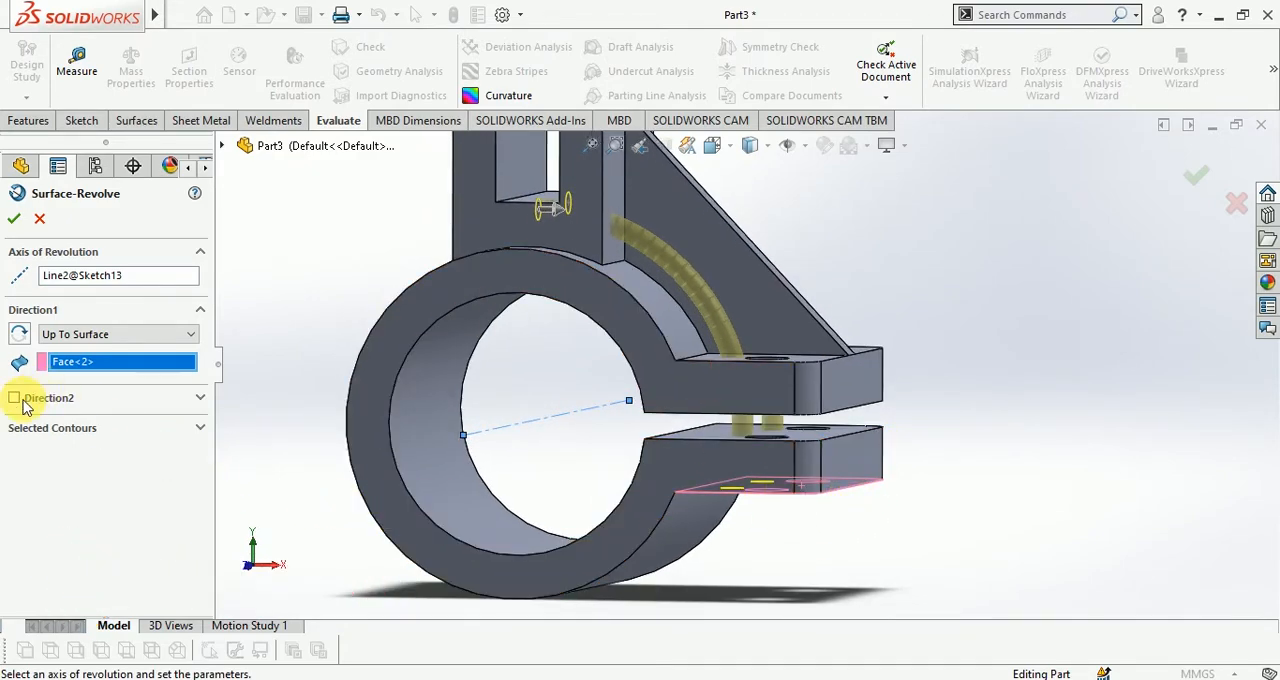
# Change the revolve's end condition to Offset From Surface with a 10 mm offset from the selected lug face
pyautogui.click(92, 334)
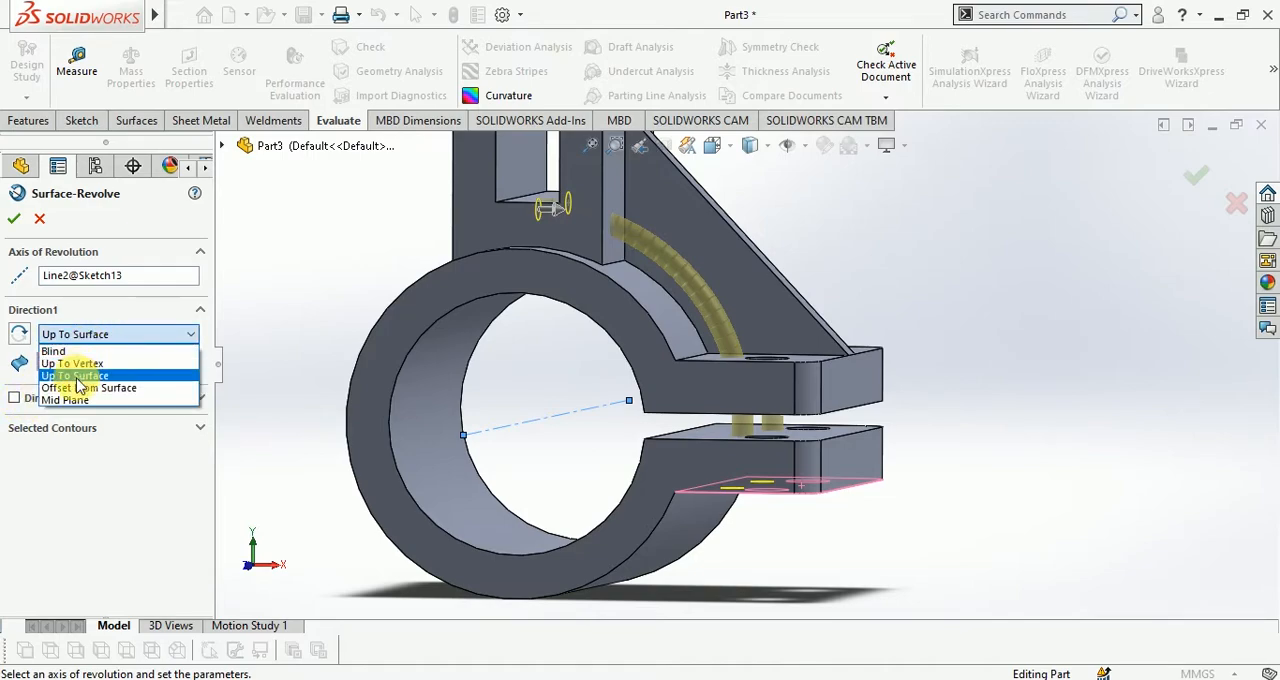
pyautogui.click(80, 387)
pyautogui.moveTo(957, 466); pyautogui.dragTo(934, 391, button='middle')
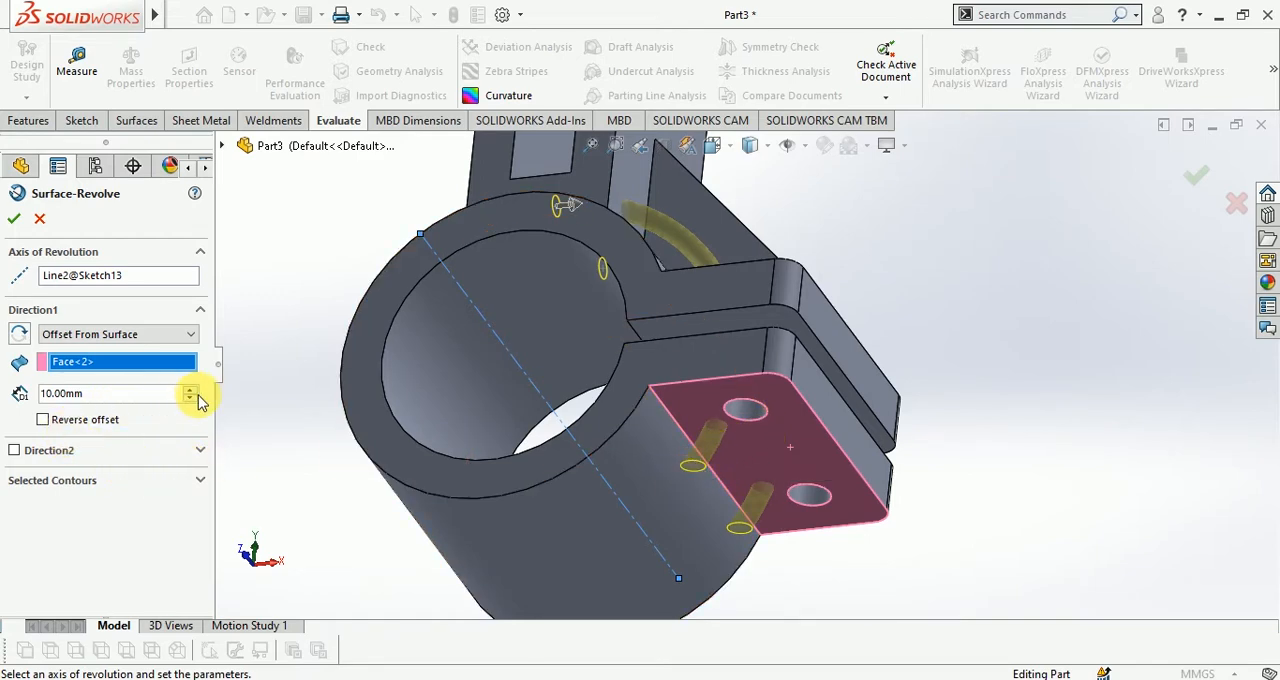
pyautogui.scroll(4, 192, 398)
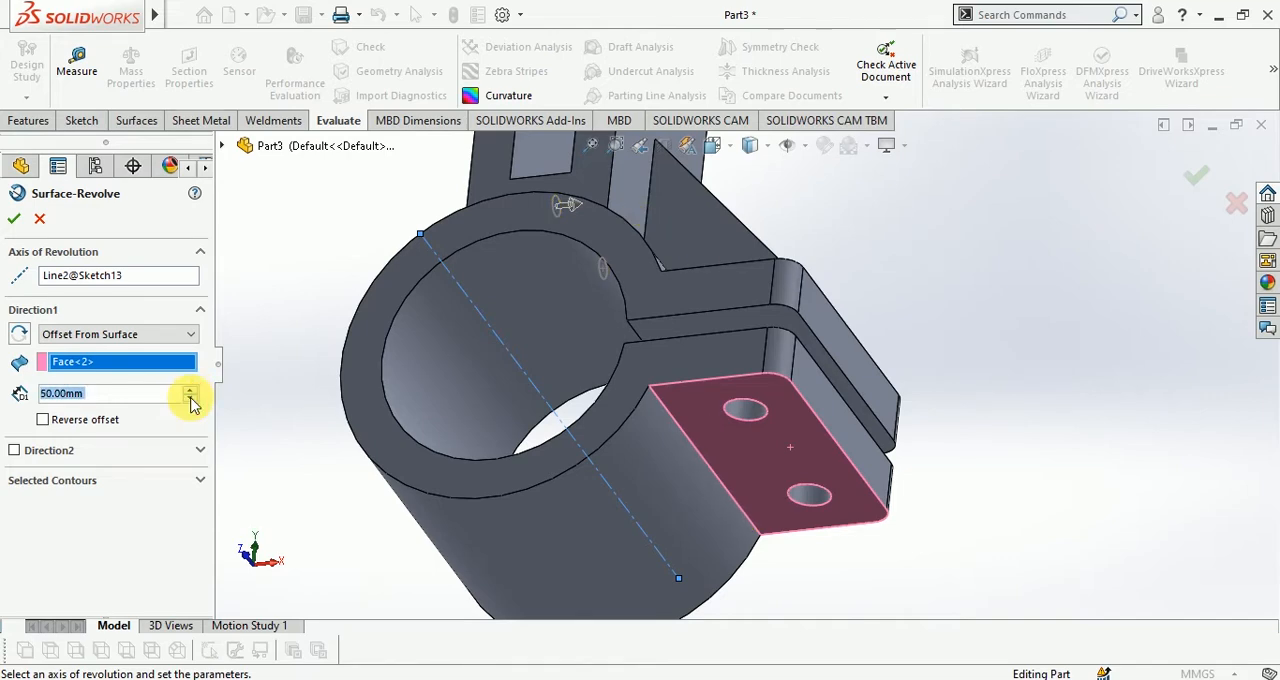
pyautogui.click(190, 399)
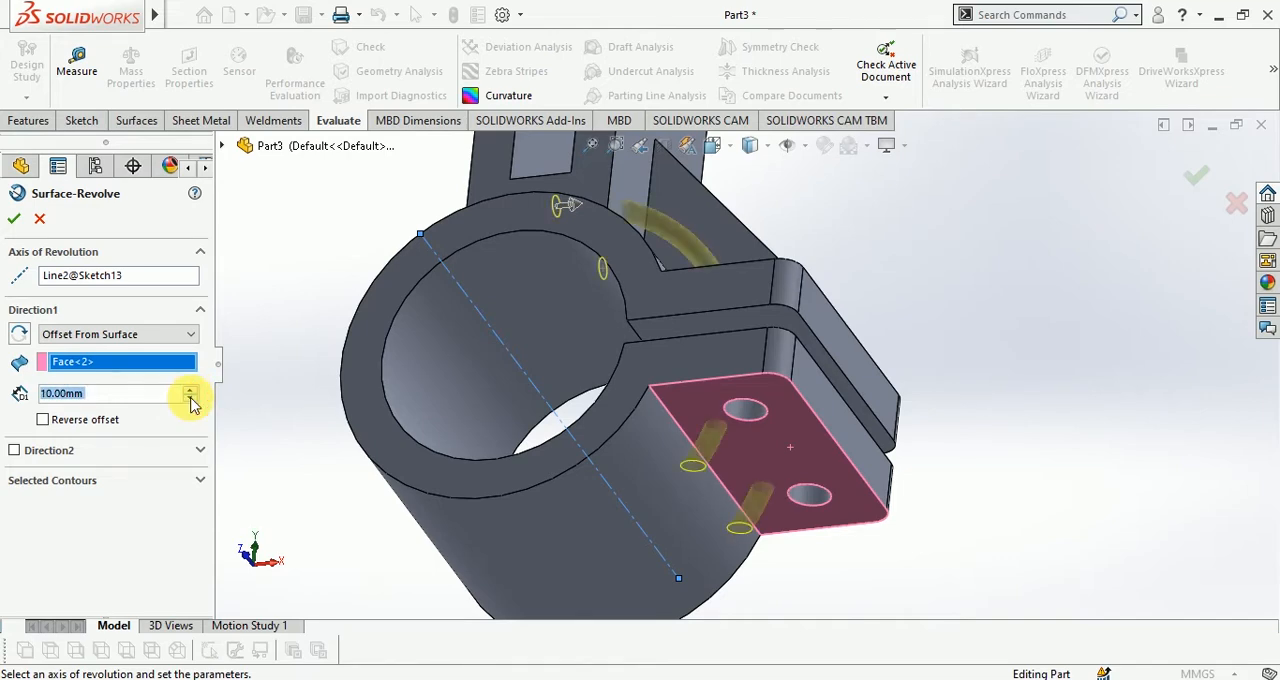
# Reverse the 10 mm offset so it runs to the opposite side of the lug face, and accept the revolved surface
pyautogui.click(43, 421)
pyautogui.moveTo(680, 446); pyautogui.dragTo(707, 558, button='middle')
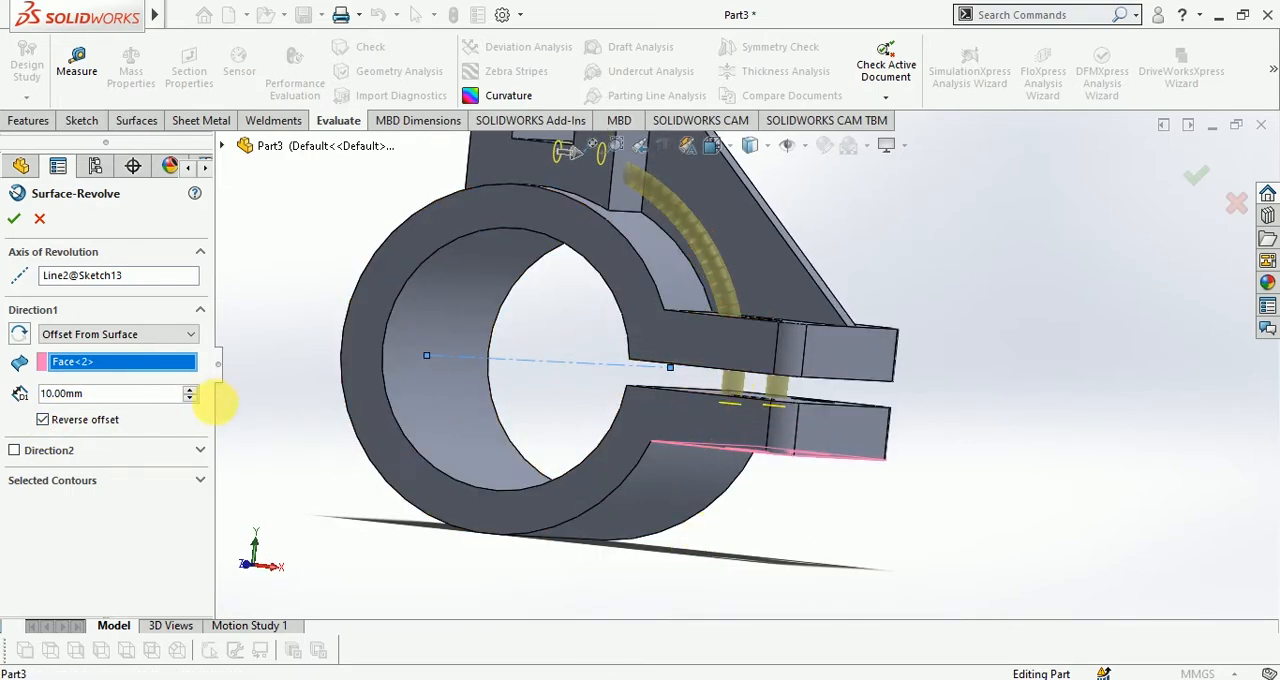
pyautogui.click(190, 400)
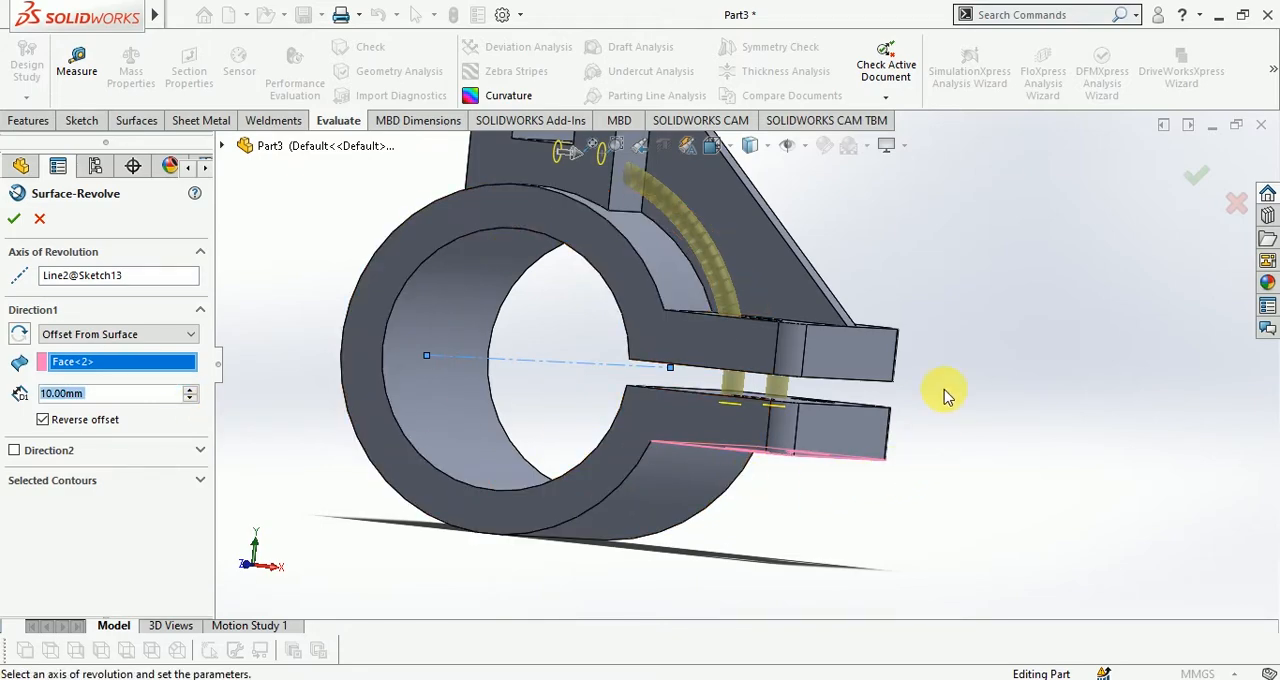
pyautogui.moveTo(943, 391); pyautogui.dragTo(940, 457, button='middle')
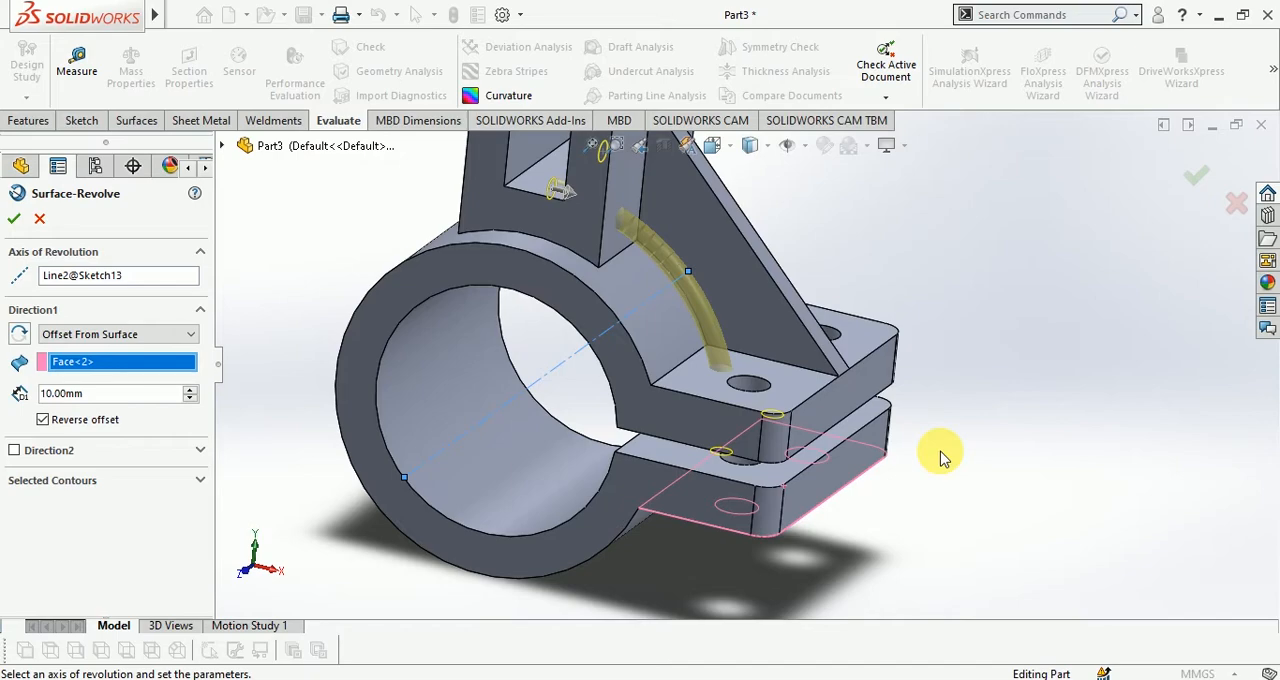
pyautogui.moveTo(1063, 483); pyautogui.dragTo(1046, 422, button='middle')
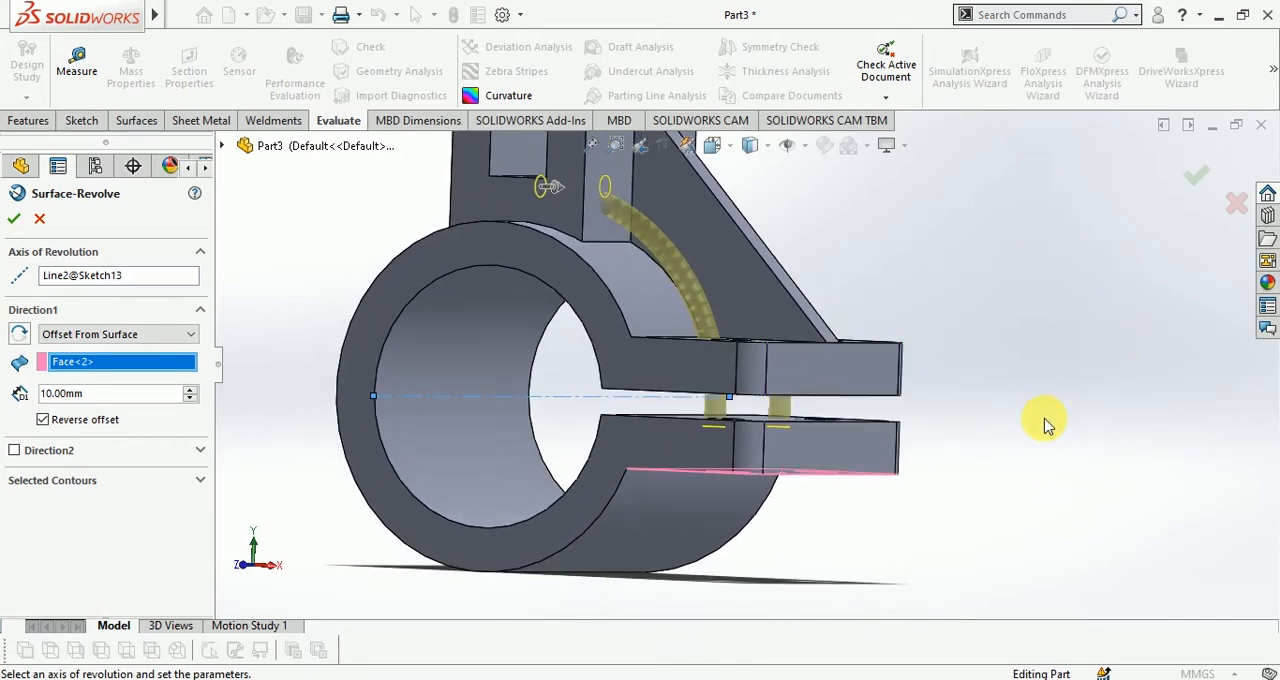
pyautogui.click(14, 220)
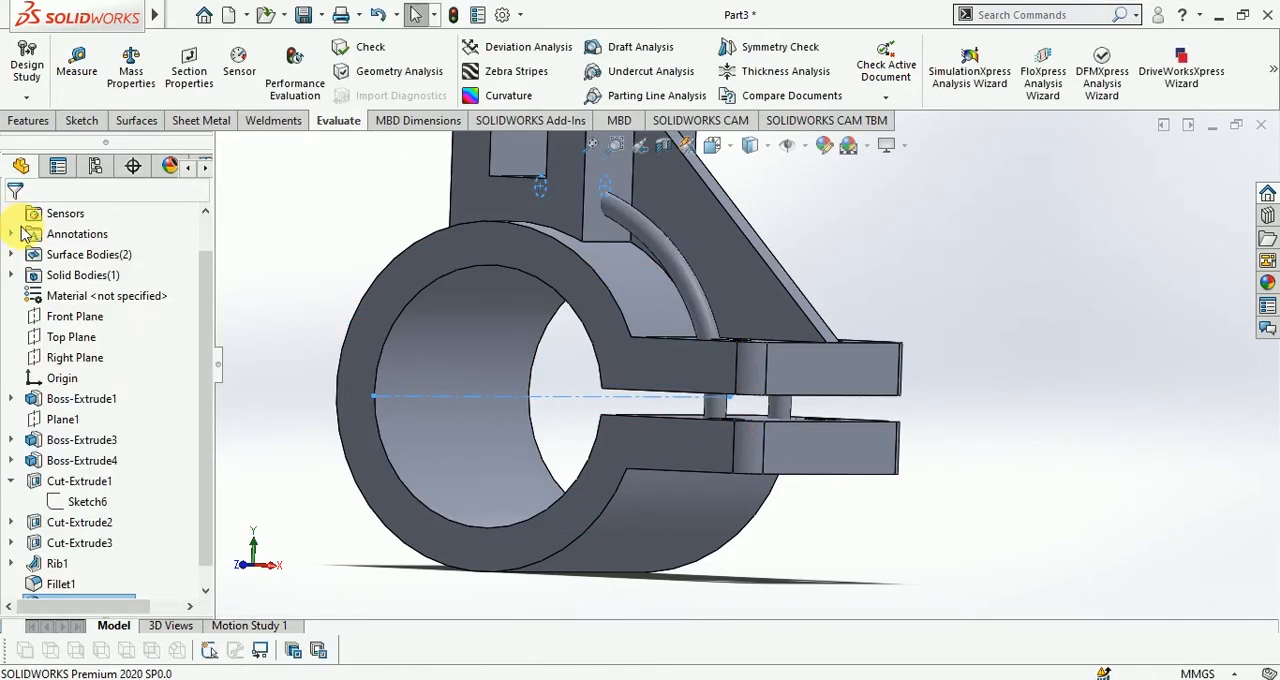
# Close the clamp bracket part and return to Part4
pyautogui.moveTo(709, 449); pyautogui.dragTo(820, 509, button='middle')
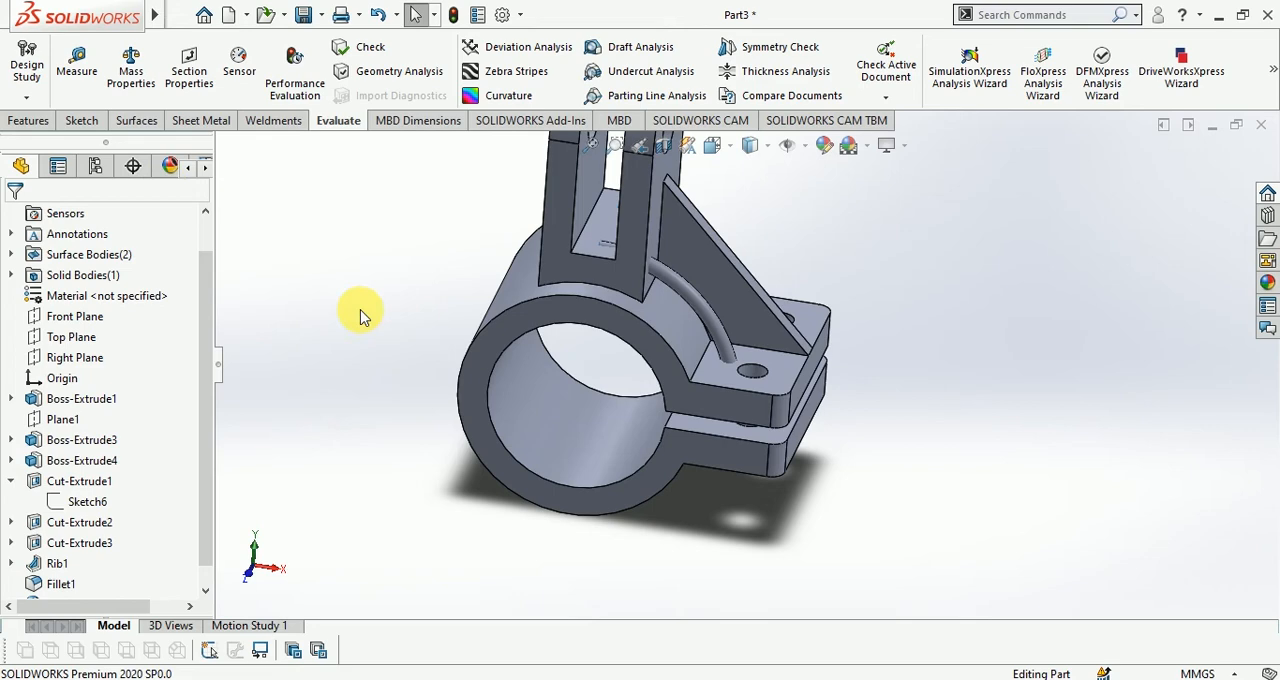
pyautogui.click(1261, 125)
pyautogui.click(520, 372)
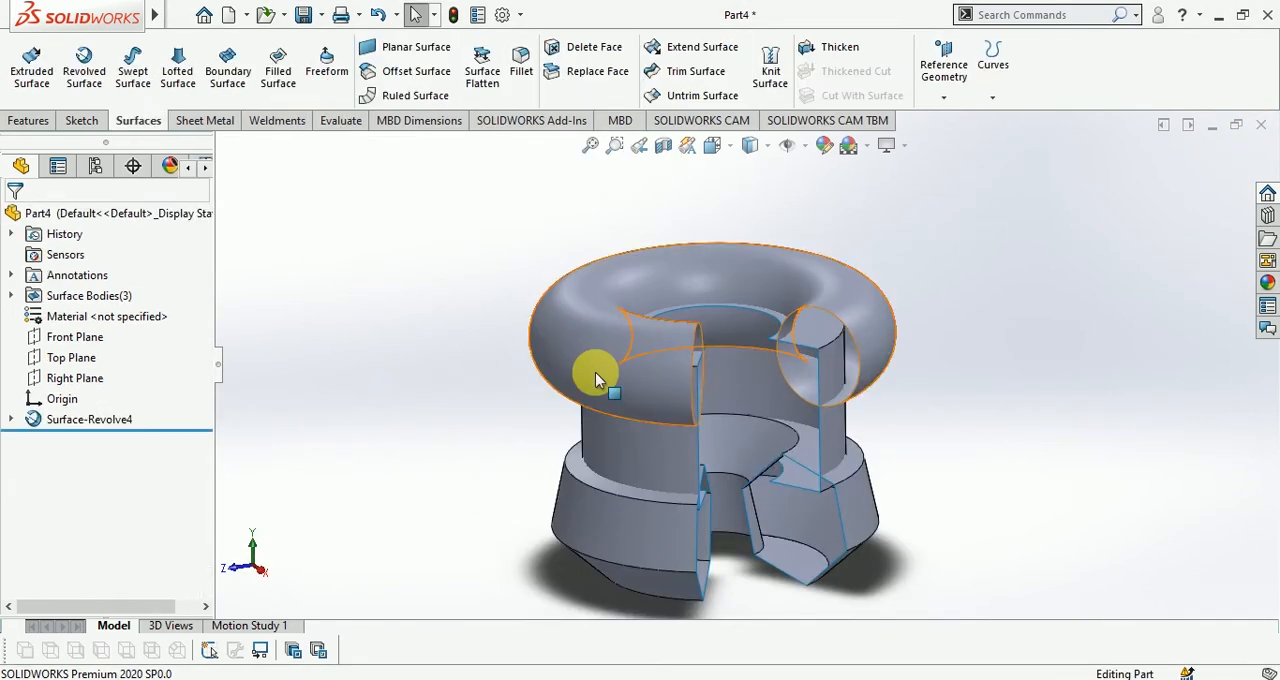
# Delete the revolved surface and its leftover profile sketch from Part4
pyautogui.click(179, 14)
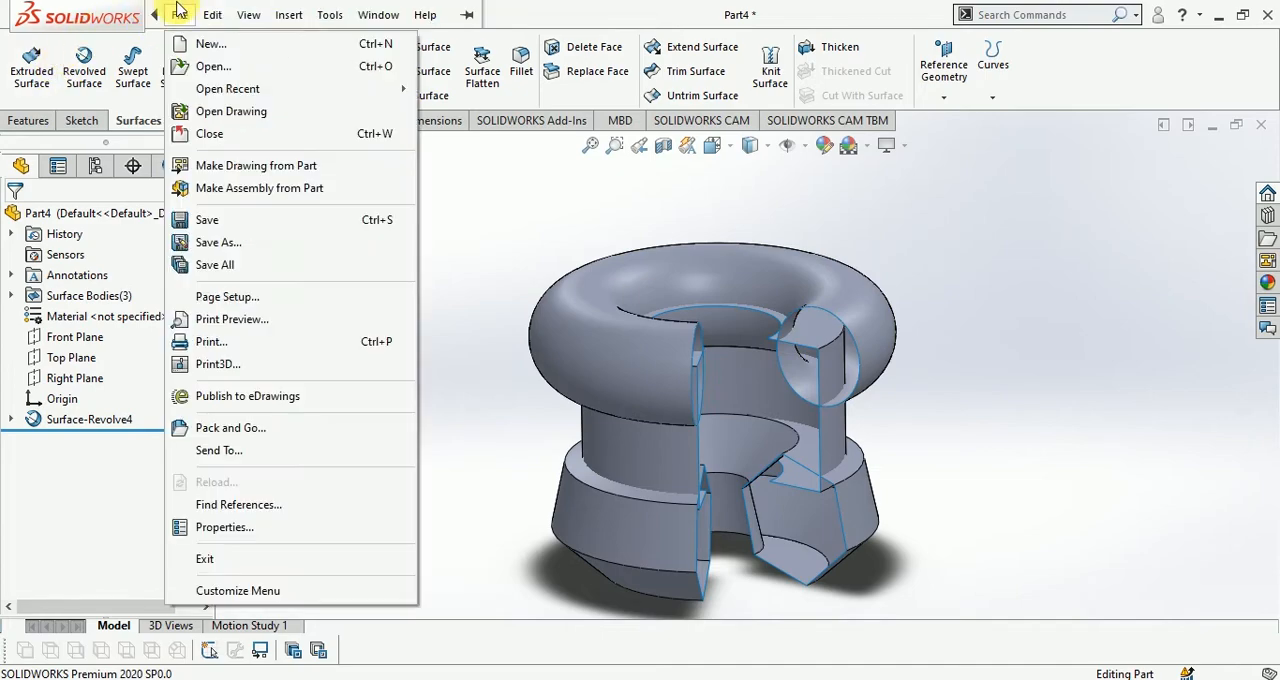
pyautogui.click(72, 420)
pyautogui.press('Delete')
pyautogui.click(755, 258)
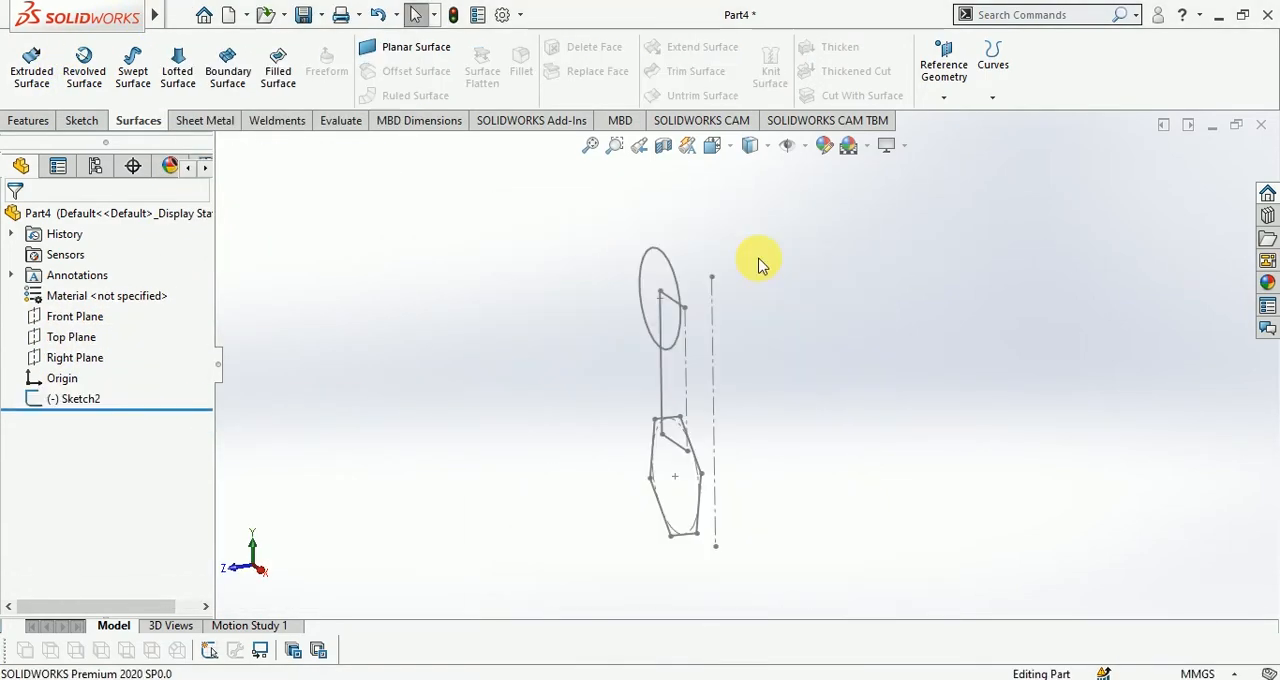
pyautogui.click(88, 400)
pyautogui.press('Delete')
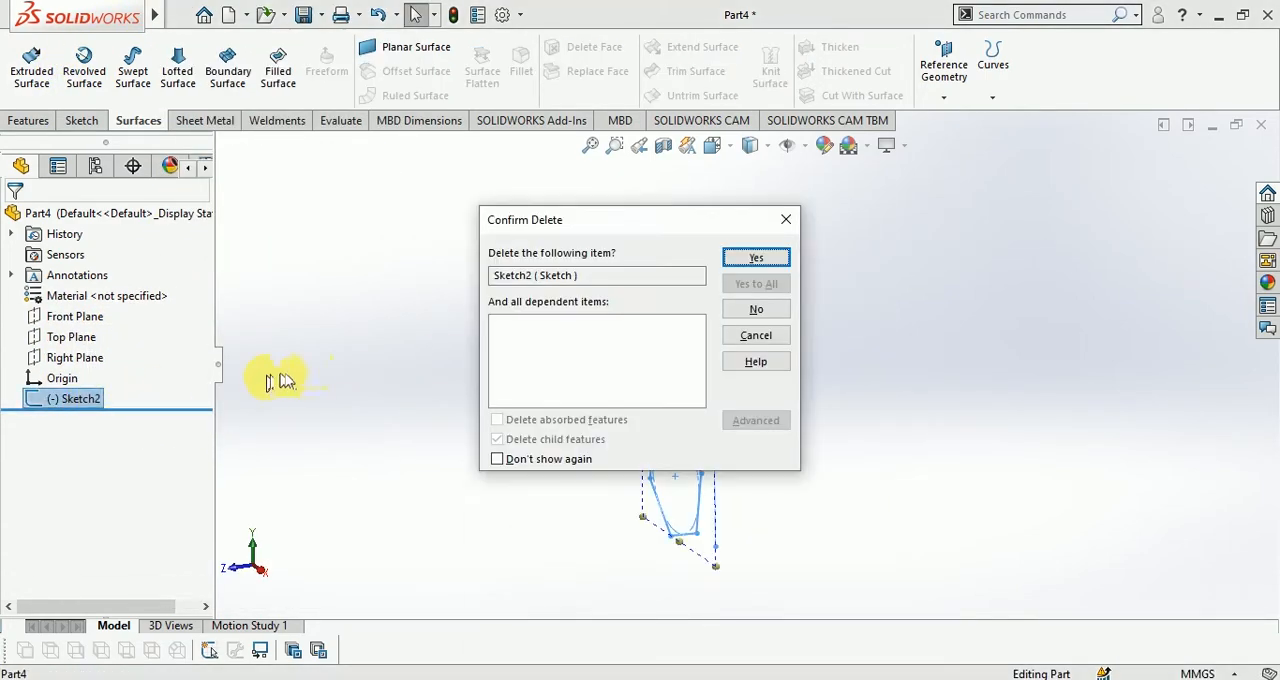
pyautogui.click(737, 258)
# Start an Extruded Boss on the Top Plane, sketch a center rectangle centred on the origin, and exit the sketch
pyautogui.click(28, 120)
pyautogui.click(34, 62)
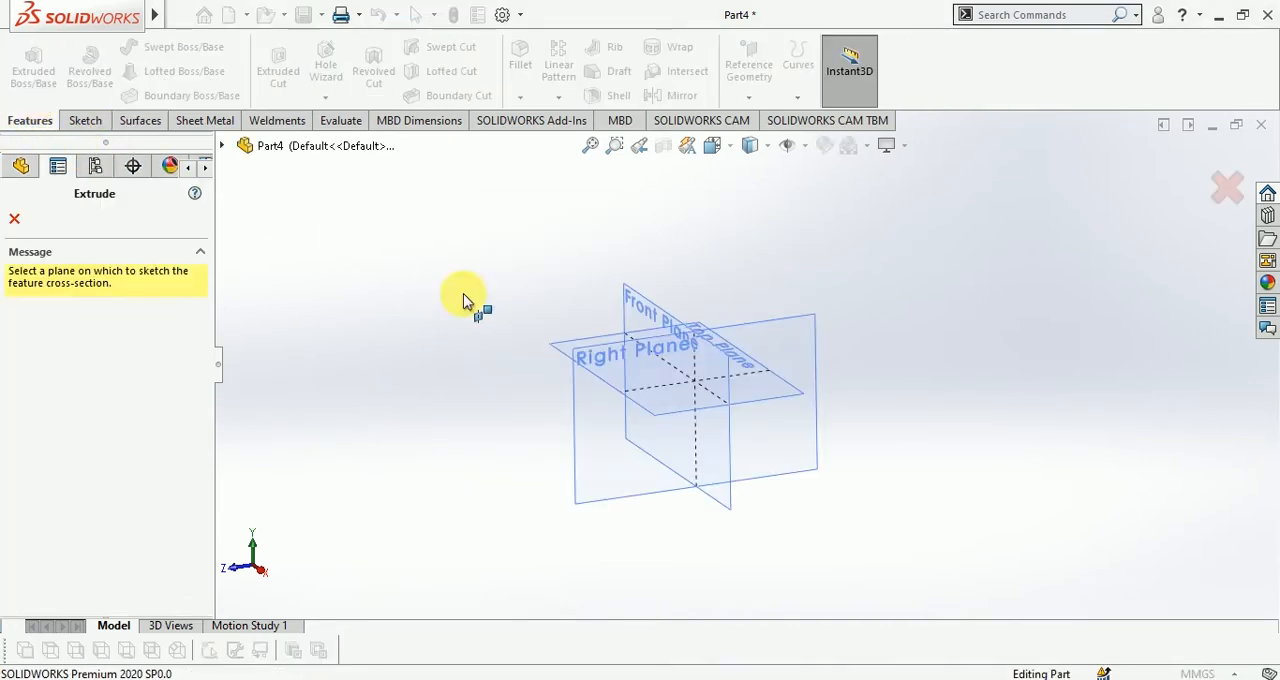
pyautogui.click(597, 337)
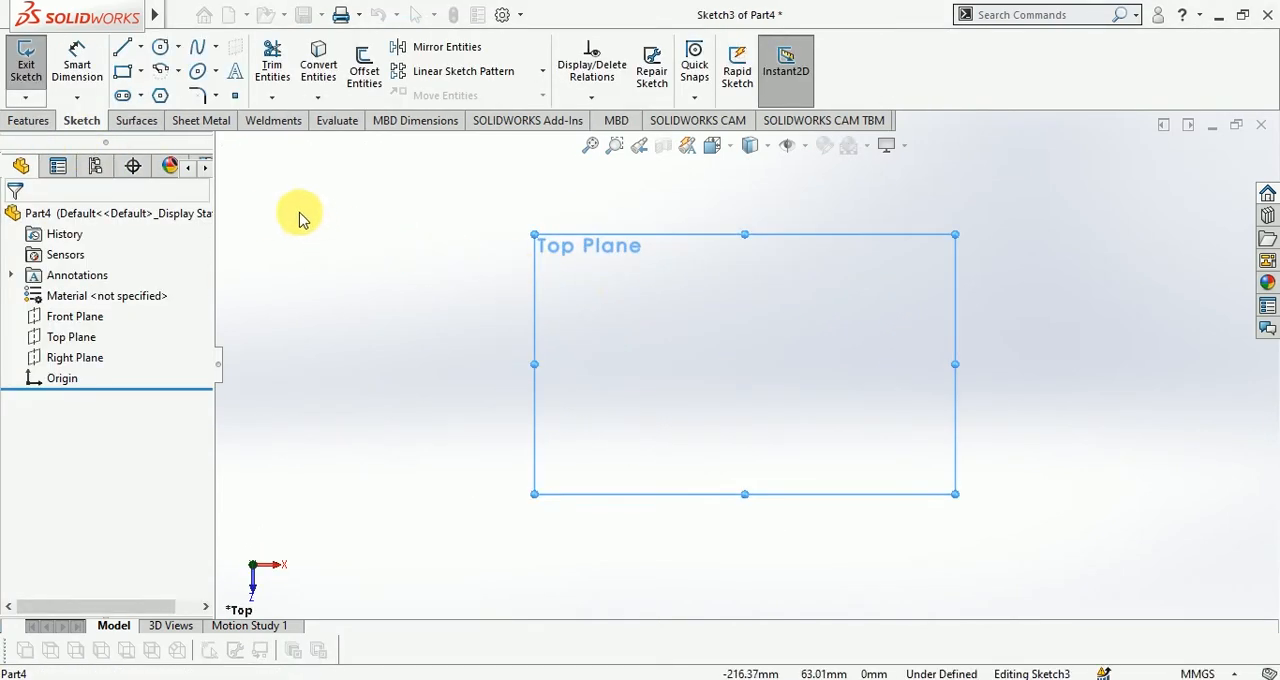
pyautogui.click(140, 71)
pyautogui.click(165, 116)
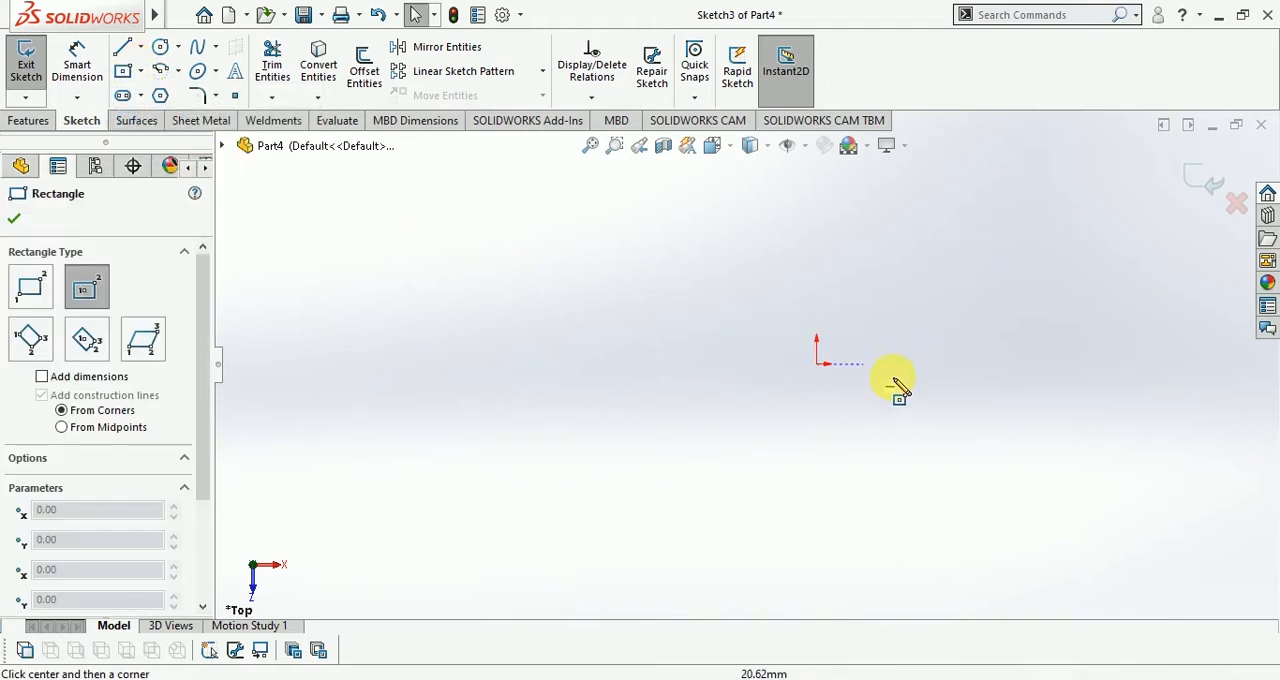
pyautogui.click(817, 364)
pyautogui.click(941, 245)
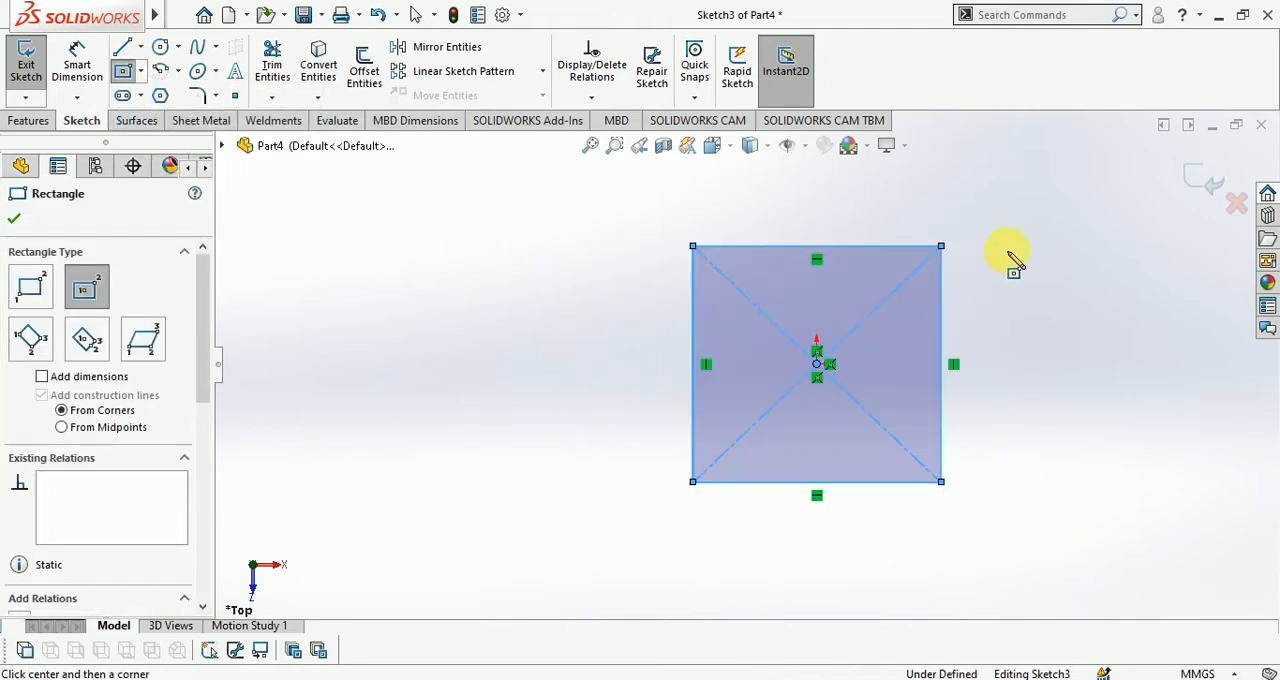
pyautogui.click(1204, 187)
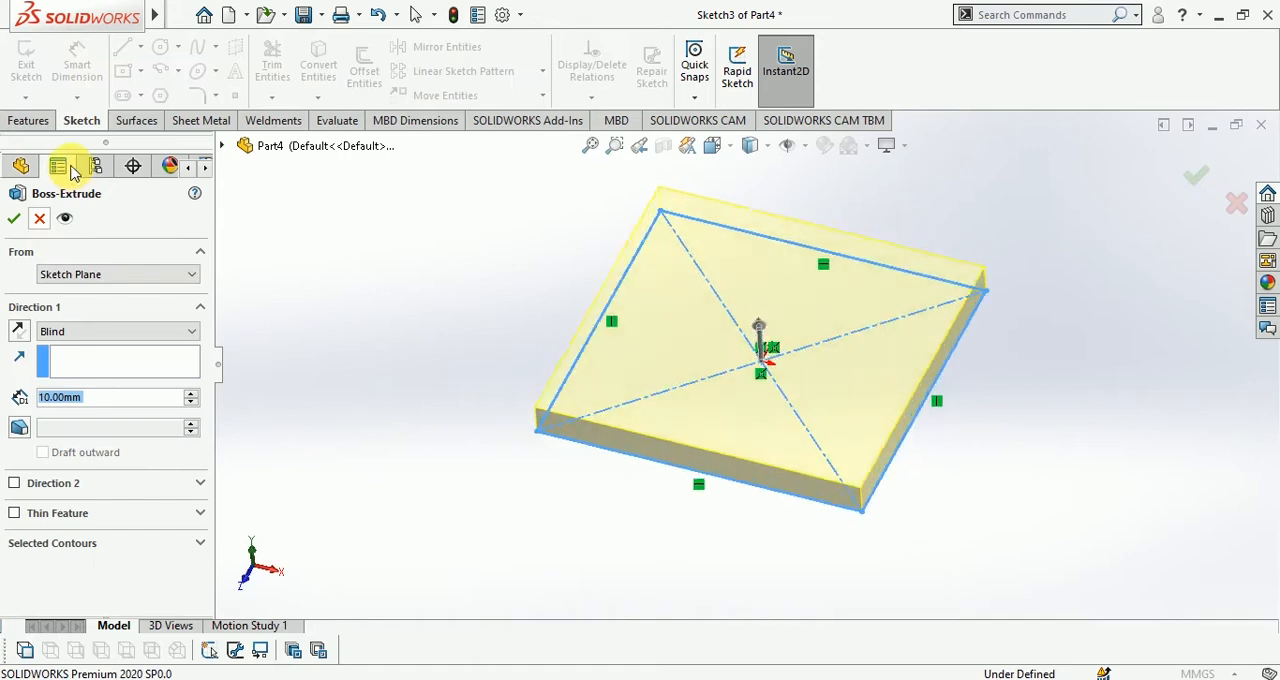
# Extrude the rectangle upward as a blind boss about 129 mm high and accept the feature
pyautogui.moveTo(737, 320); pyautogui.dragTo(766, 448)
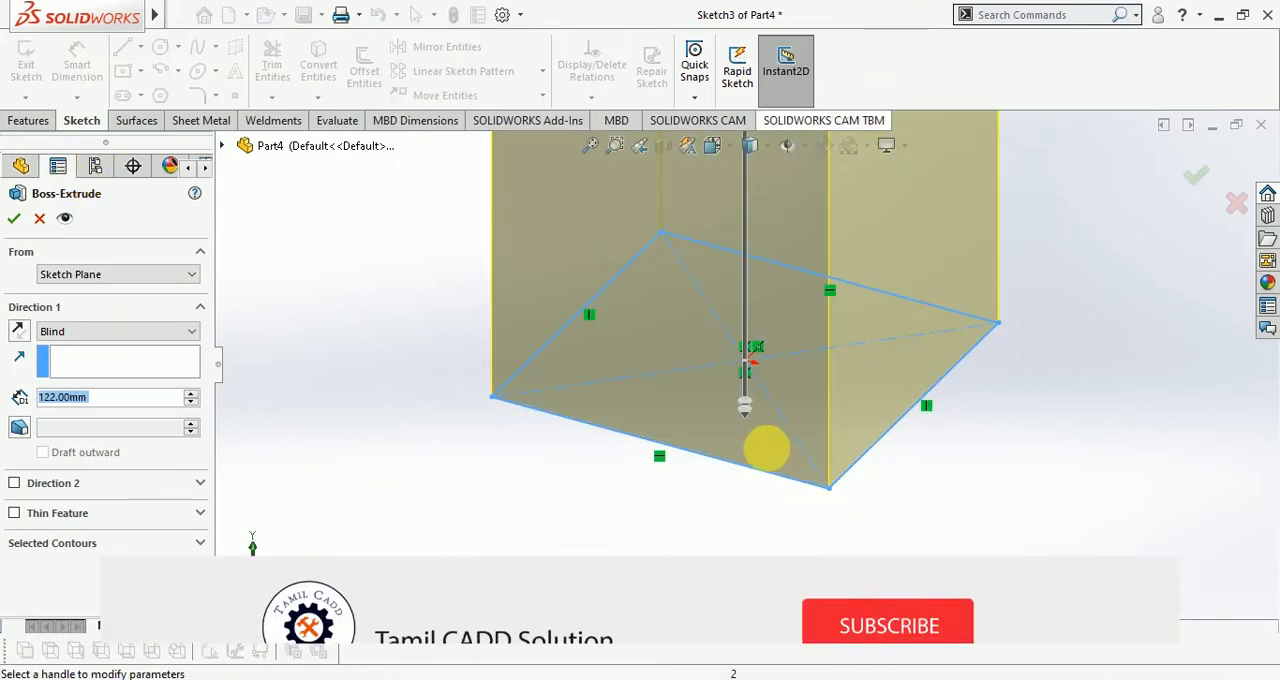
pyautogui.scroll(5, 766, 448)
pyautogui.click(749, 200)
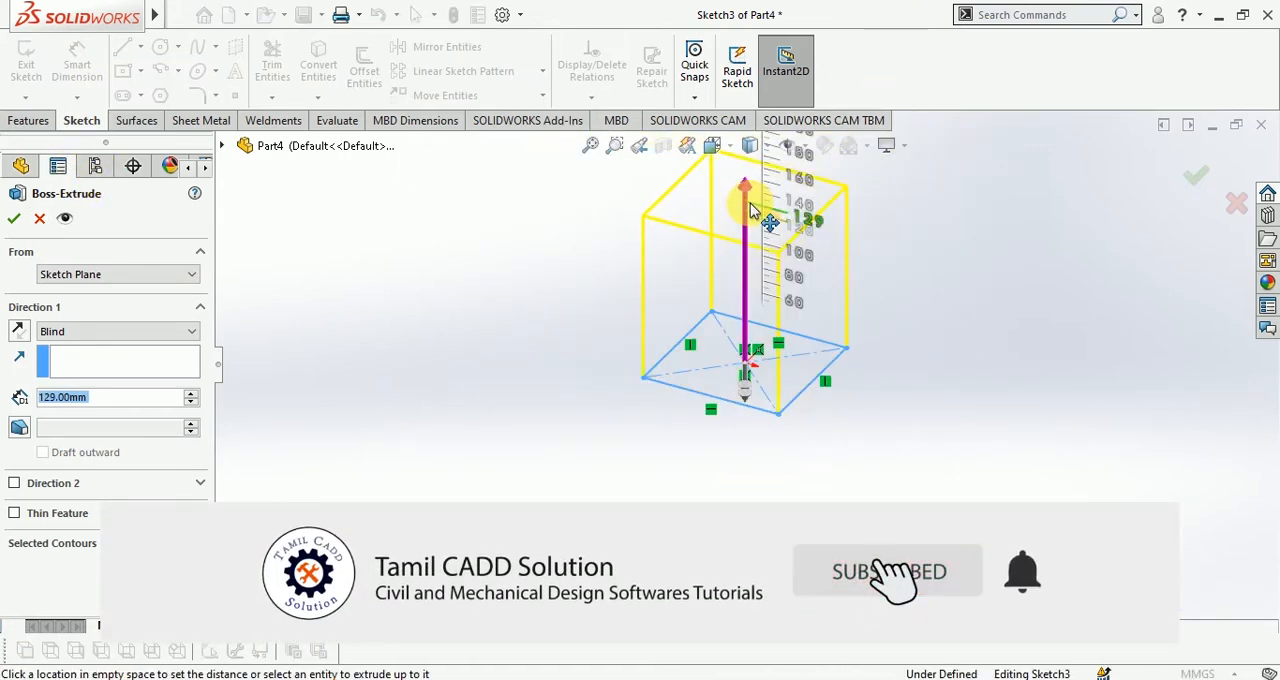
pyautogui.click(752, 210)
pyautogui.click(1193, 180)
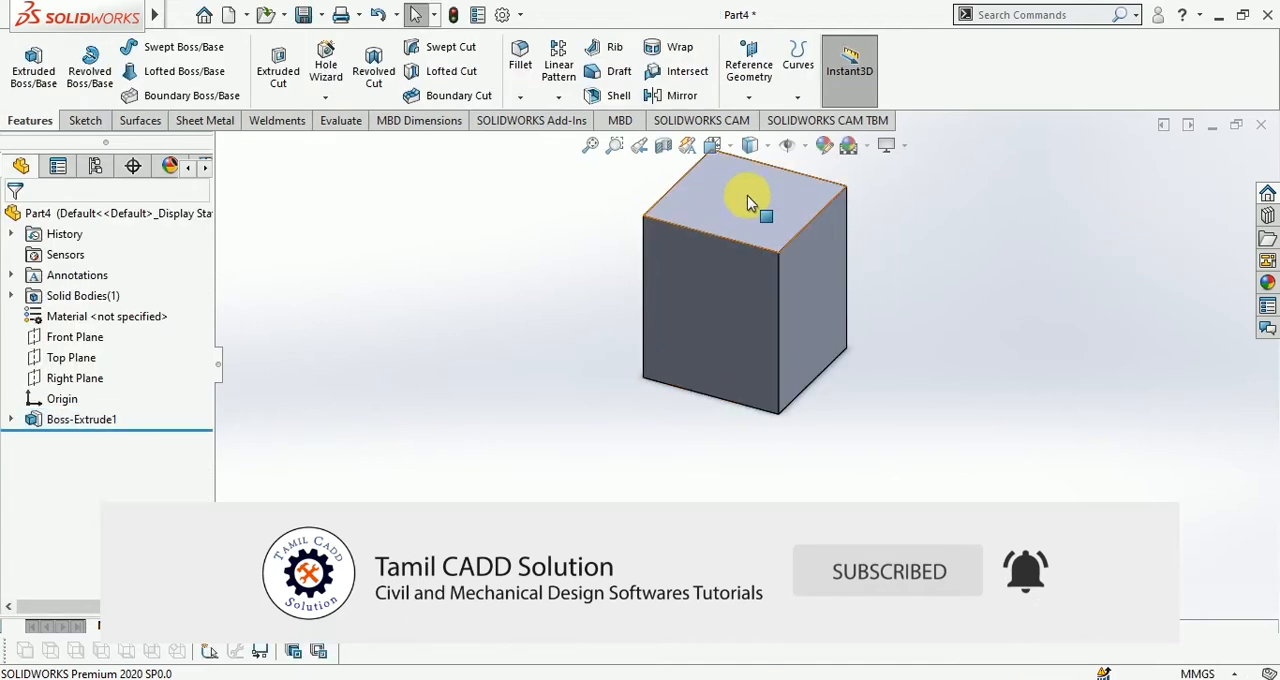
# Open a new sketch on the block's right side face
pyautogui.click(810, 285)
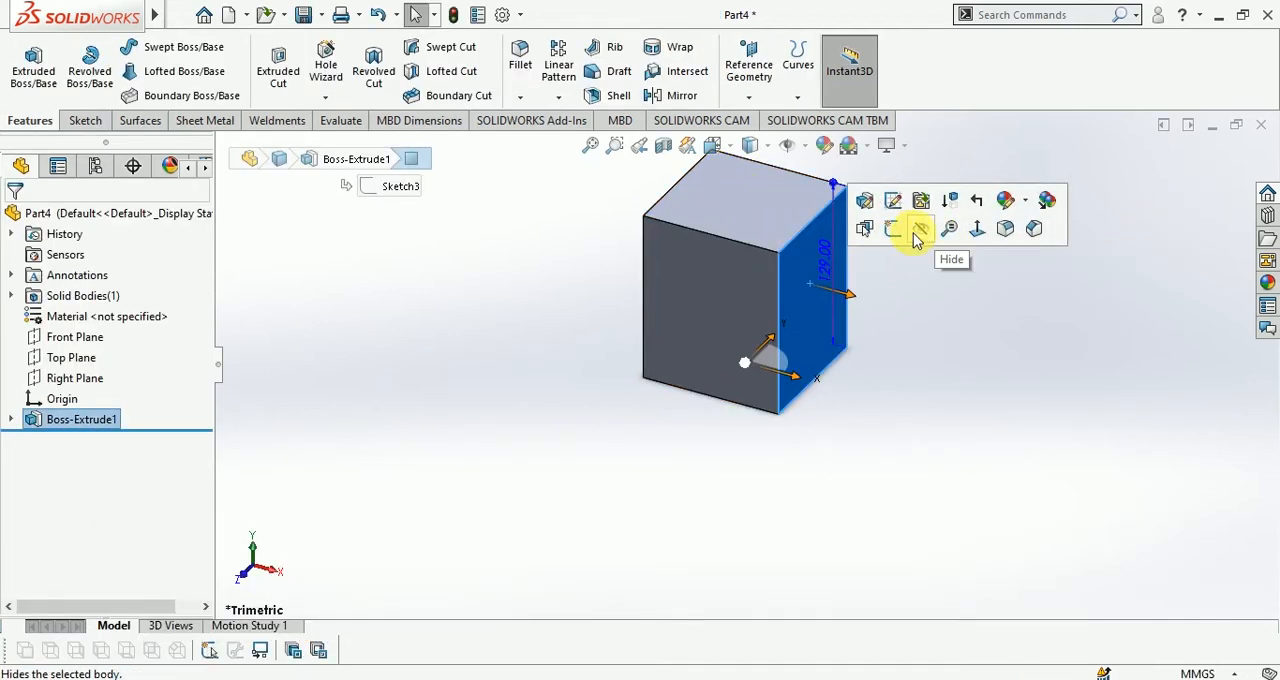
pyautogui.click(893, 229)
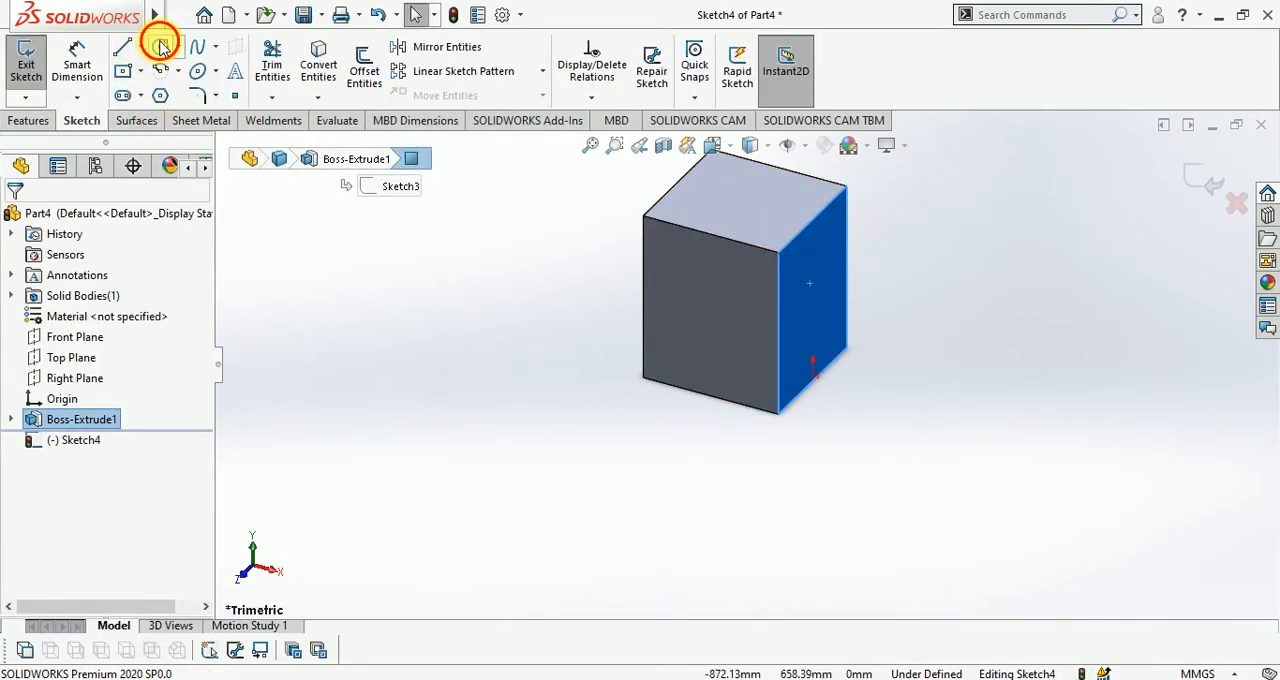
pyautogui.click(160, 45)
pyautogui.click(814, 289)
pyautogui.click(790, 288)
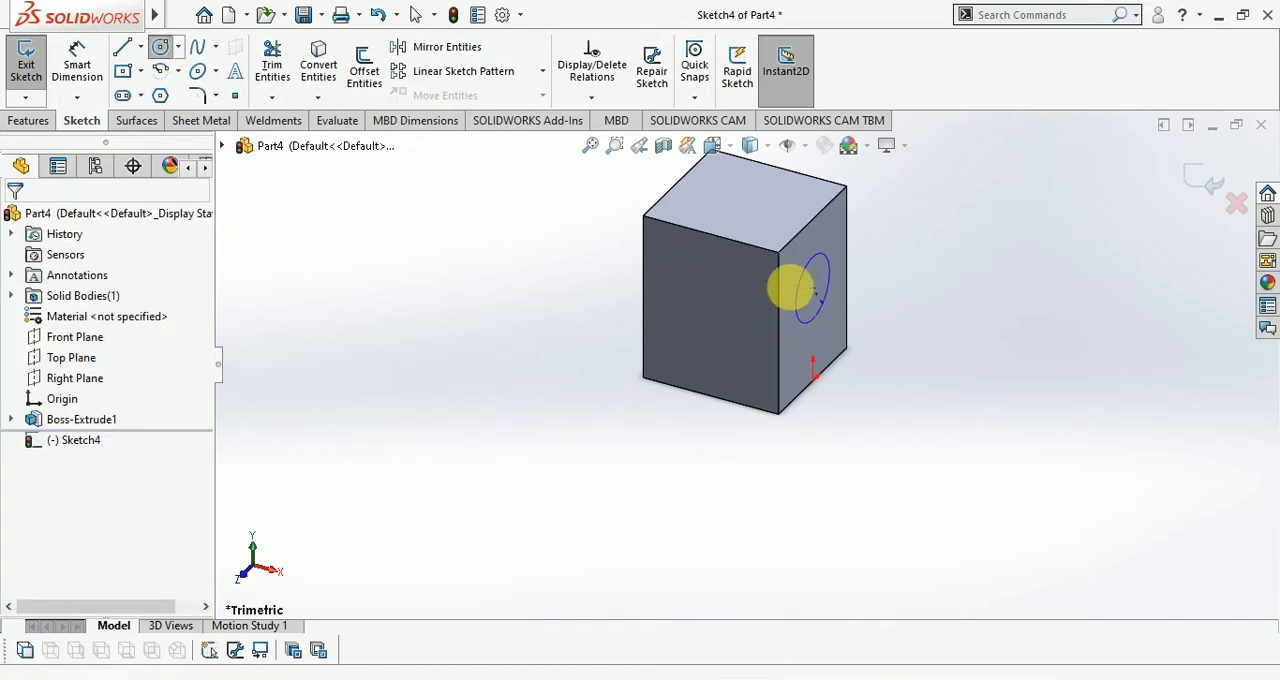
pyautogui.hotkey('ctrl', 'z')
# Sketch an upright ellipse with radii of about 20.4 and 10.3 mm on the side face, and exit the sketch
pyautogui.click(198, 72)
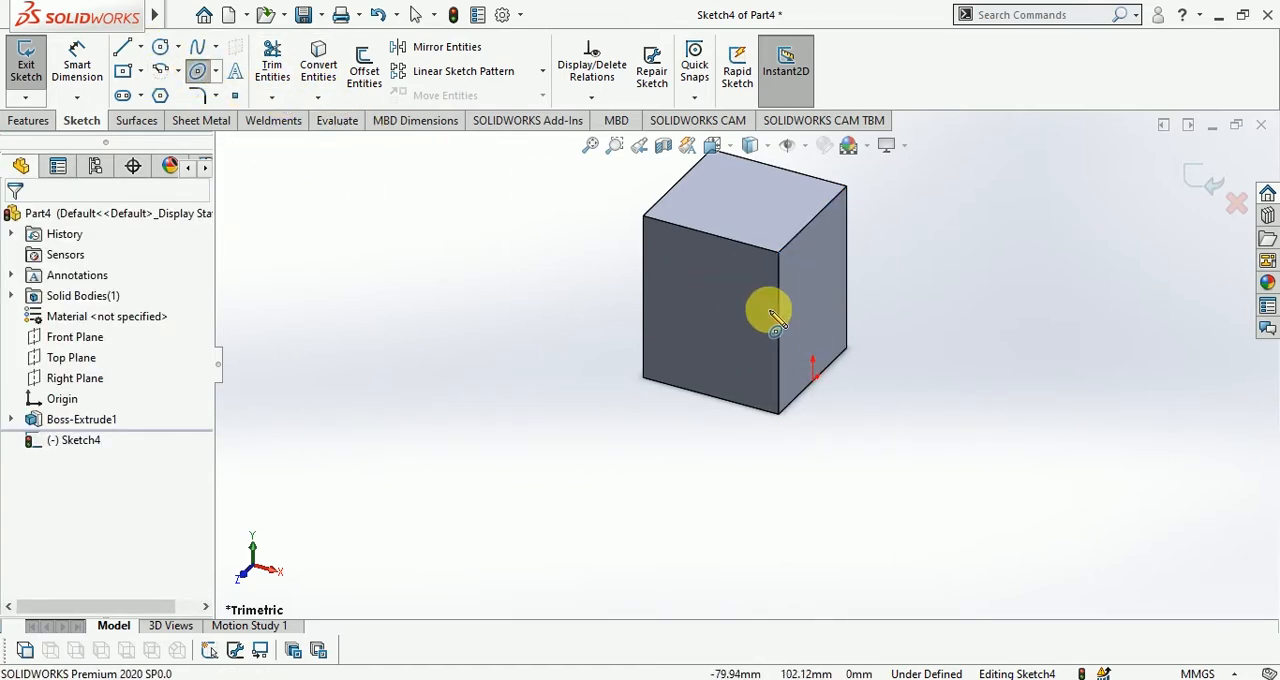
pyautogui.click(813, 287)
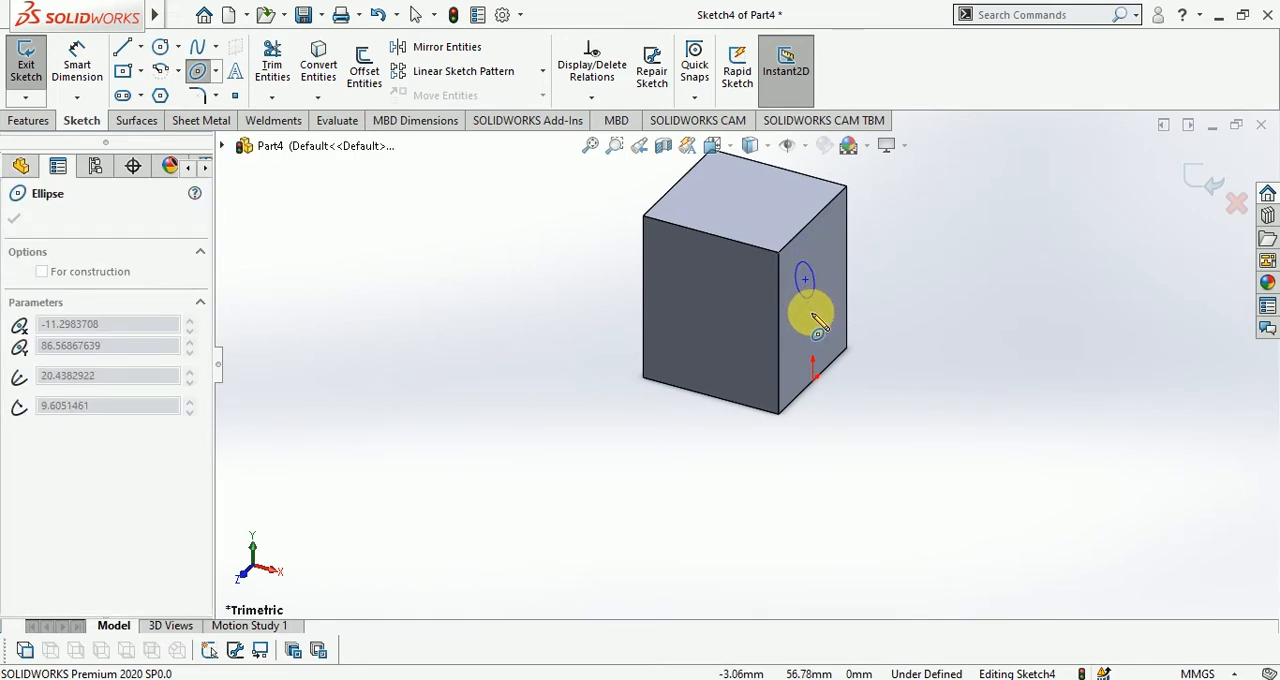
pyautogui.click(821, 296)
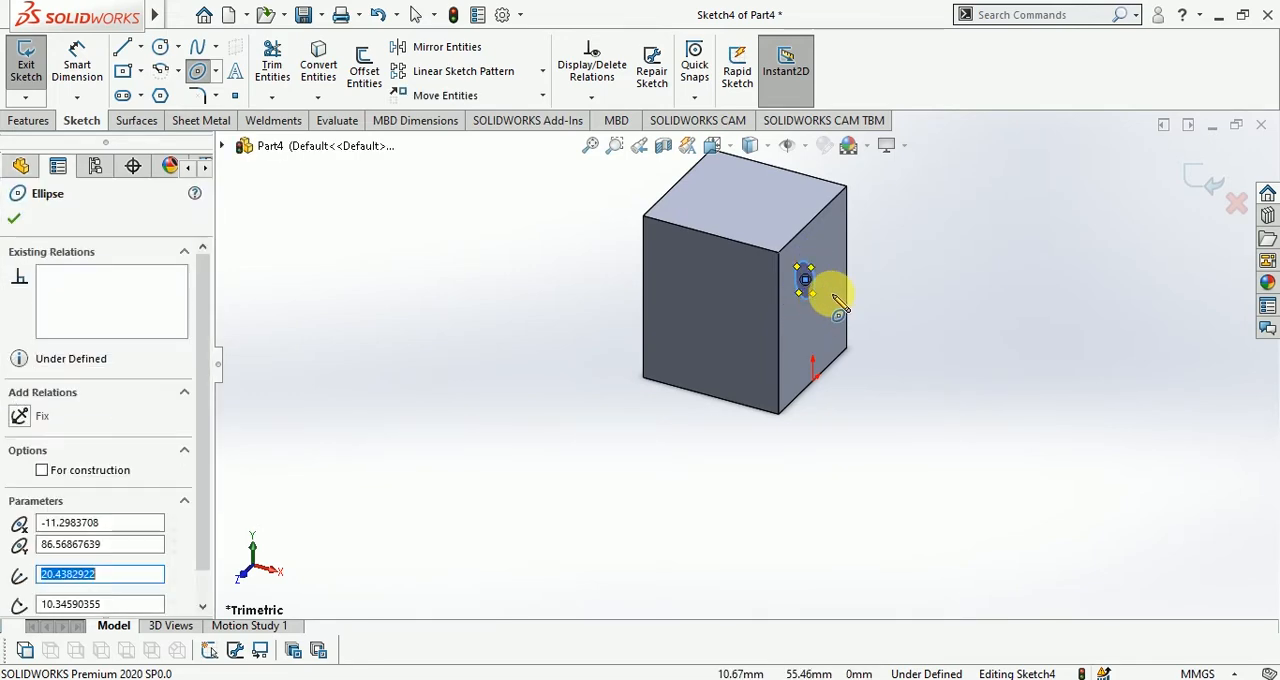
pyautogui.click(1197, 180)
pyautogui.click(986, 234)
# Start a Revolved Surface from the ellipse sketch, using the vertical edge between the block's front and right faces as the axis
pyautogui.scroll(-3, 771, 308)
pyautogui.scroll(2, 775, 263)
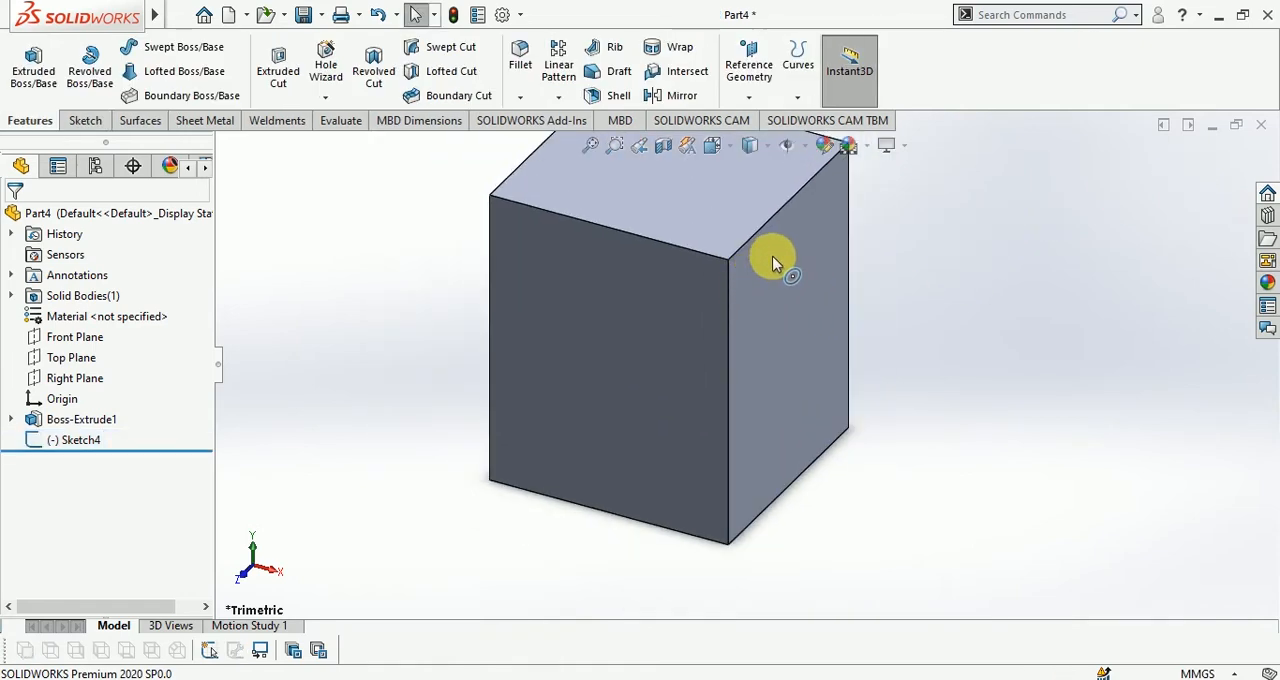
pyautogui.scroll(-2, 761, 312)
pyautogui.click(80, 440)
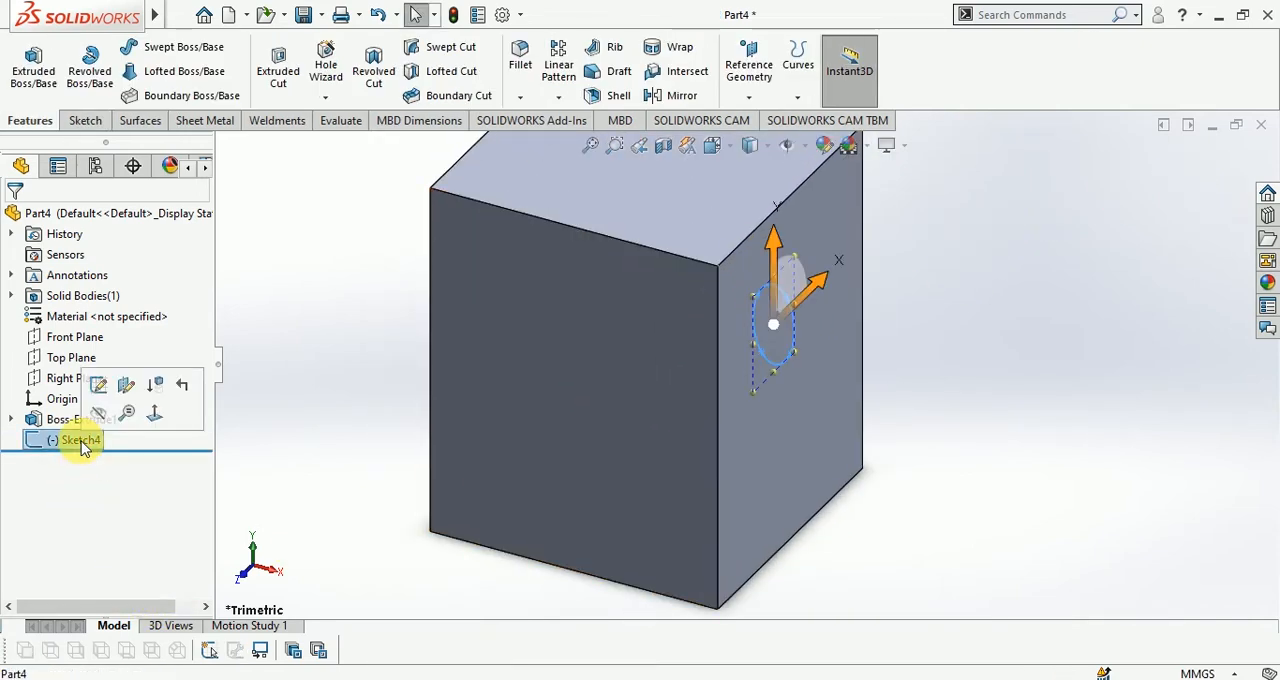
pyautogui.click(140, 122)
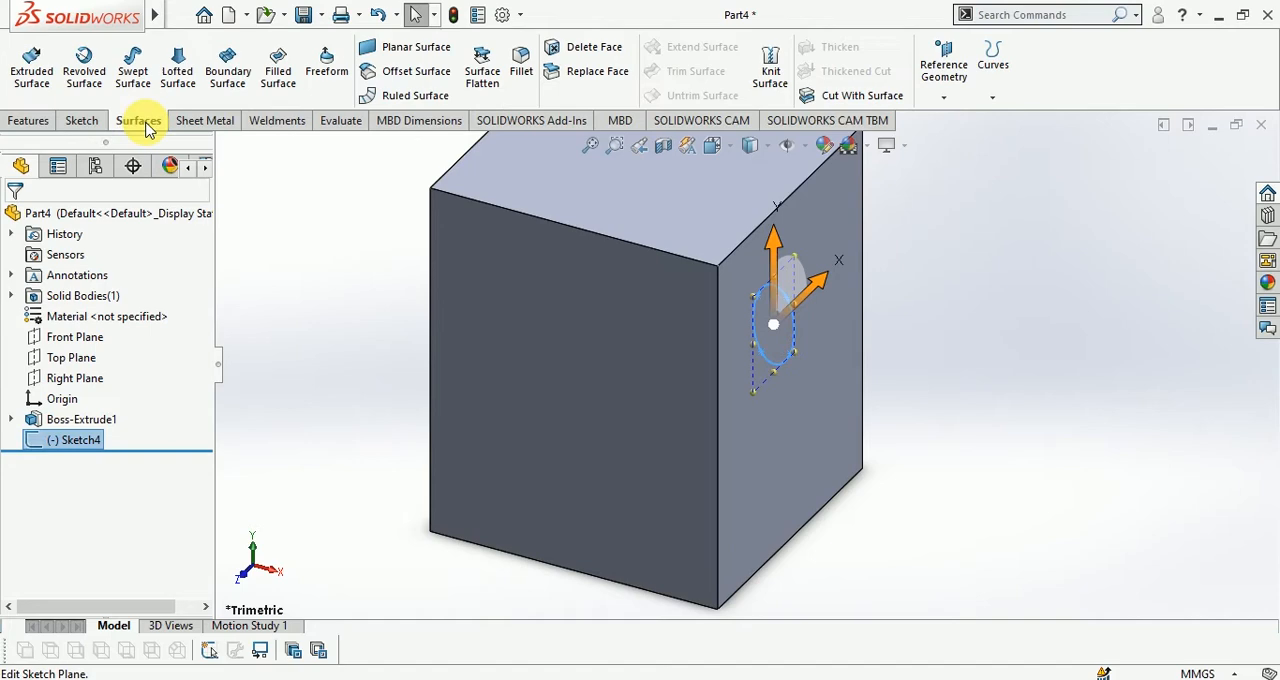
pyautogui.click(88, 72)
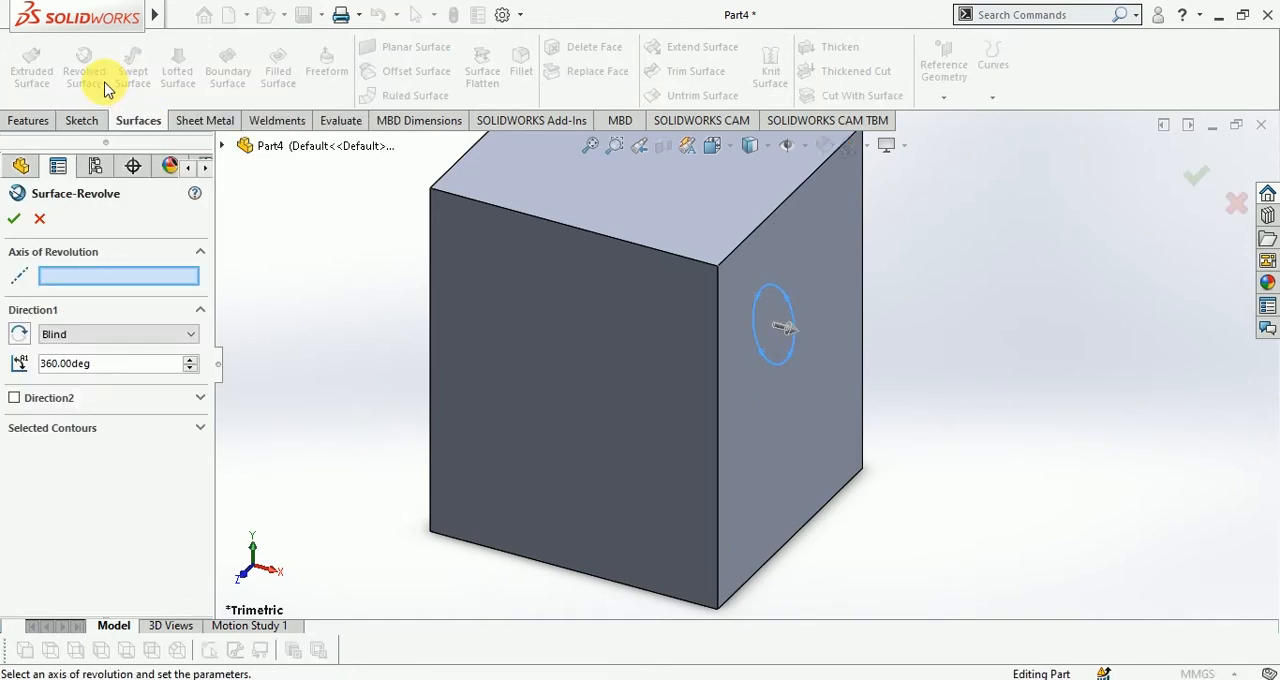
pyautogui.click(718, 372)
# Set the revolve's end condition to Up To Vertex, ending at the back-left corner of the block's top face
pyautogui.moveTo(723, 374); pyautogui.dragTo(837, 263, button='middle')
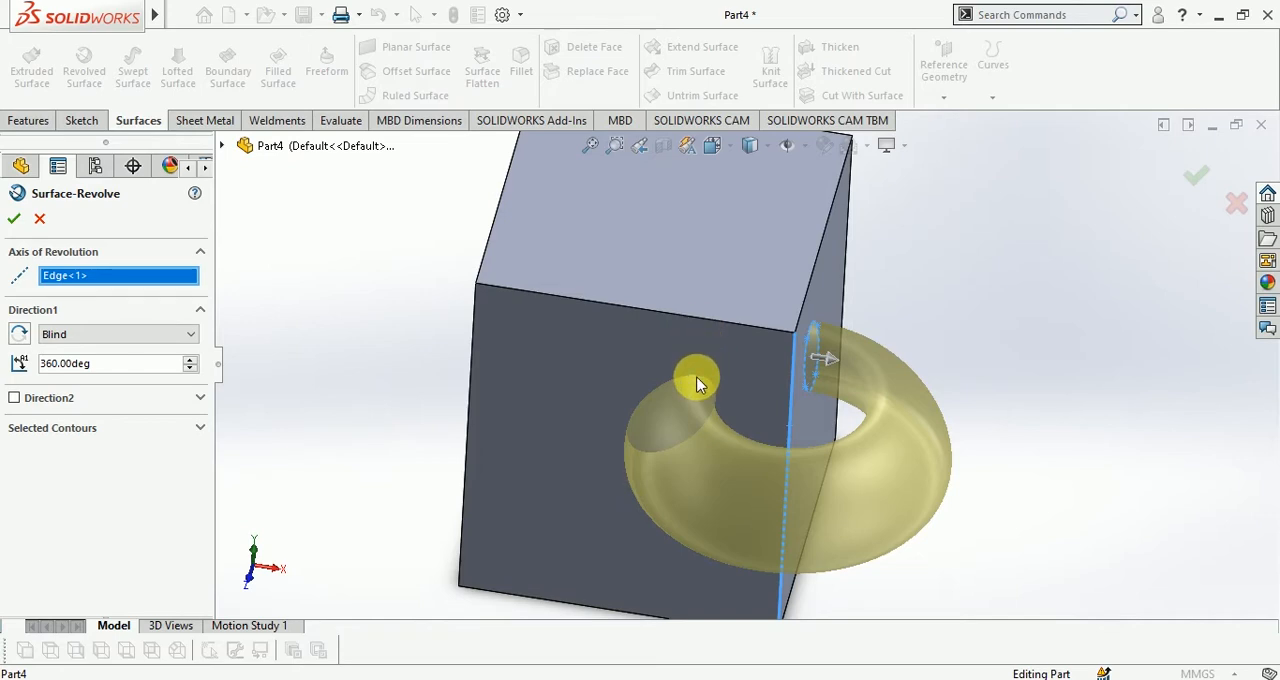
pyautogui.click(110, 334)
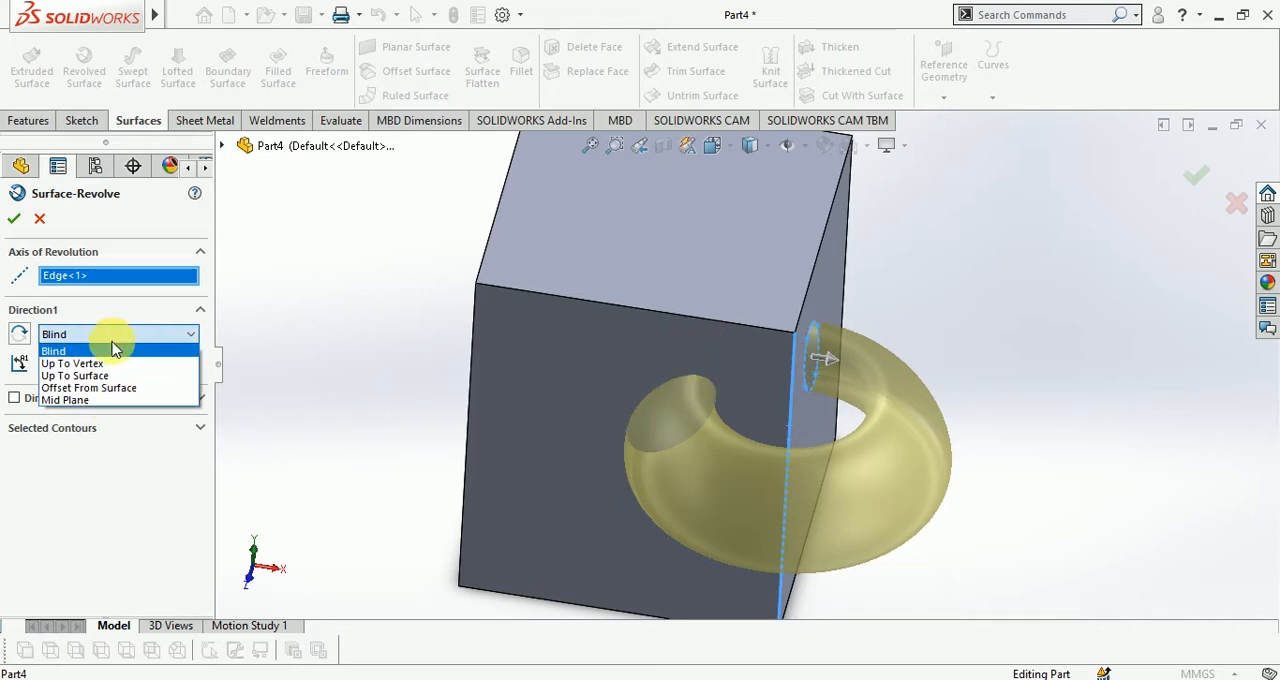
pyautogui.click(101, 364)
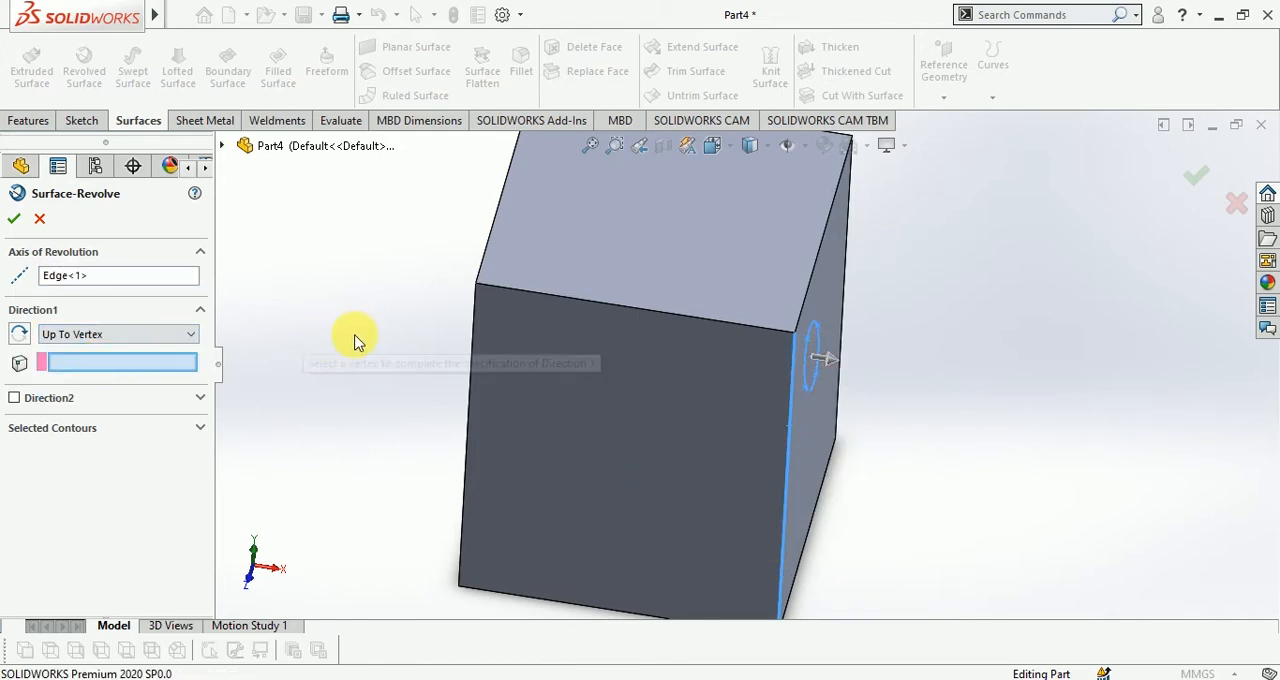
pyautogui.scroll(3, 797, 333)
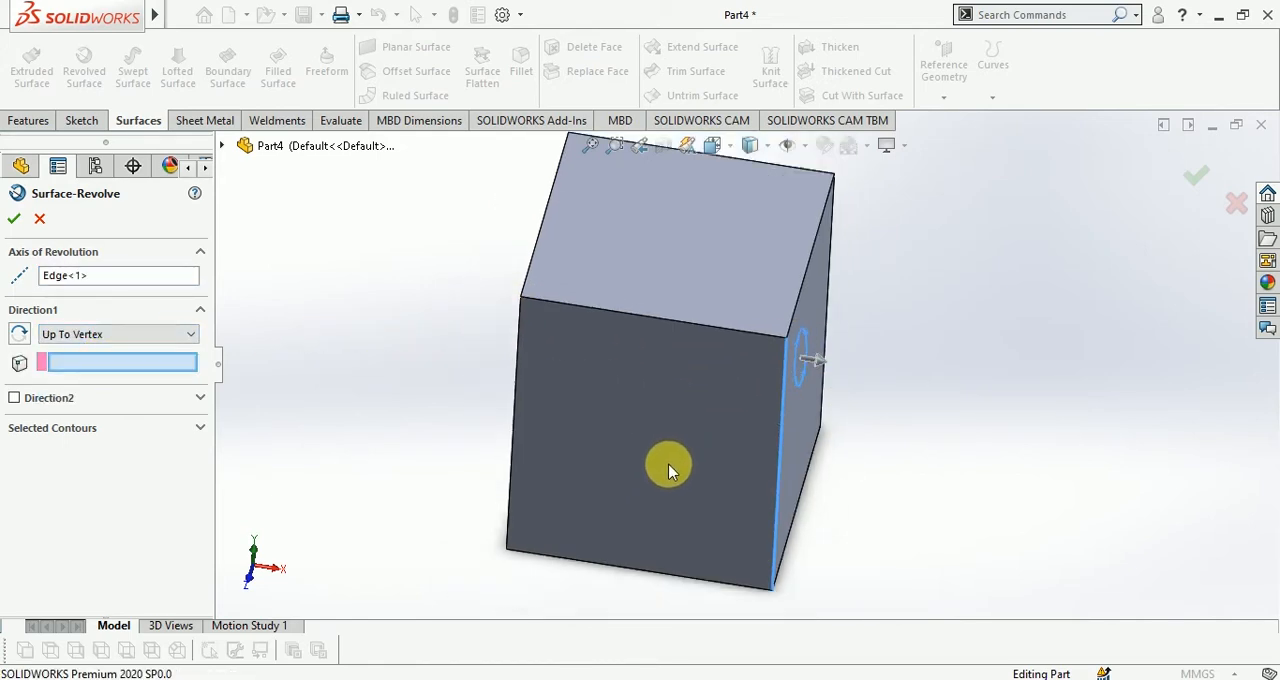
pyautogui.click(622, 206)
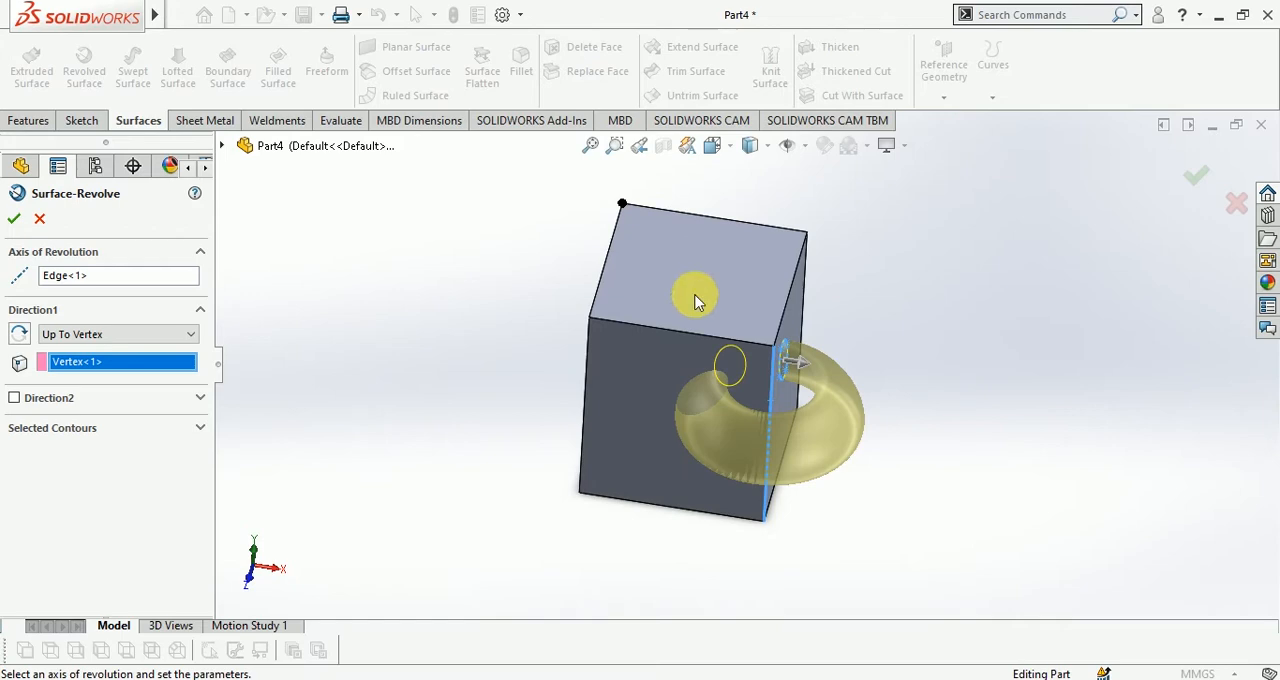
# Try the front-left corner of the block's top face as the end vertex of the revolve
pyautogui.moveTo(694, 297); pyautogui.dragTo(880, 580, button='middle')
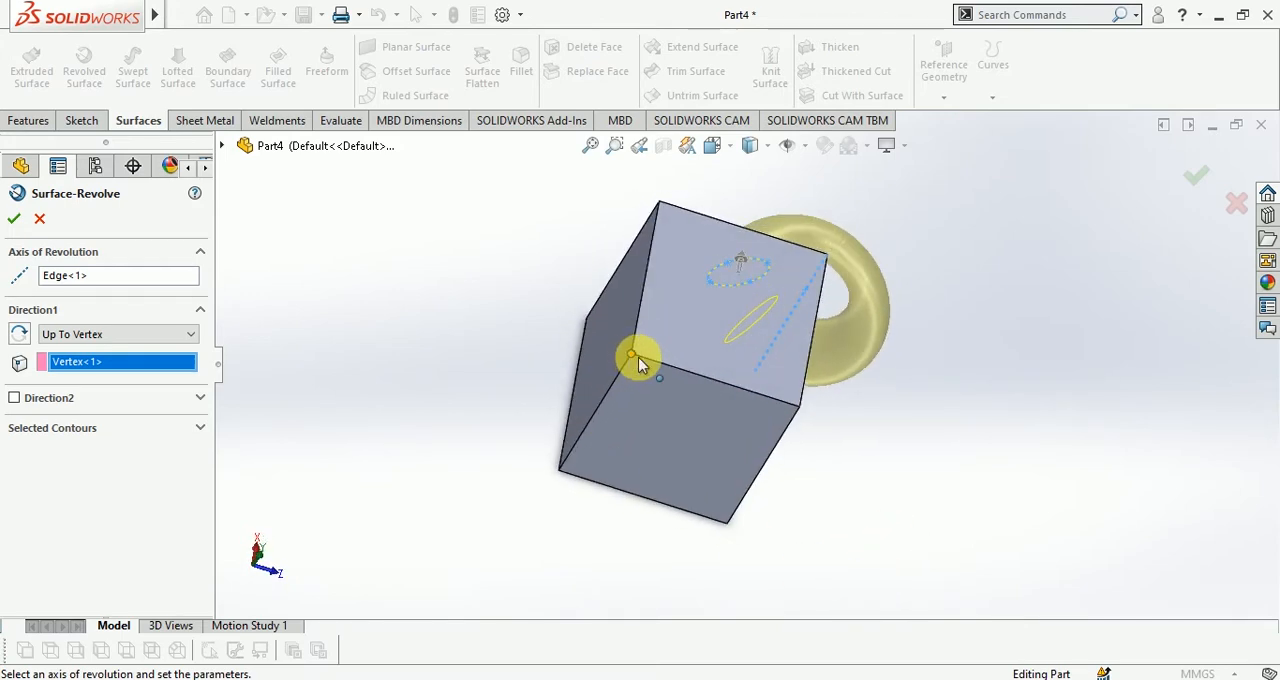
pyautogui.moveTo(751, 306); pyautogui.dragTo(737, 399, button='middle')
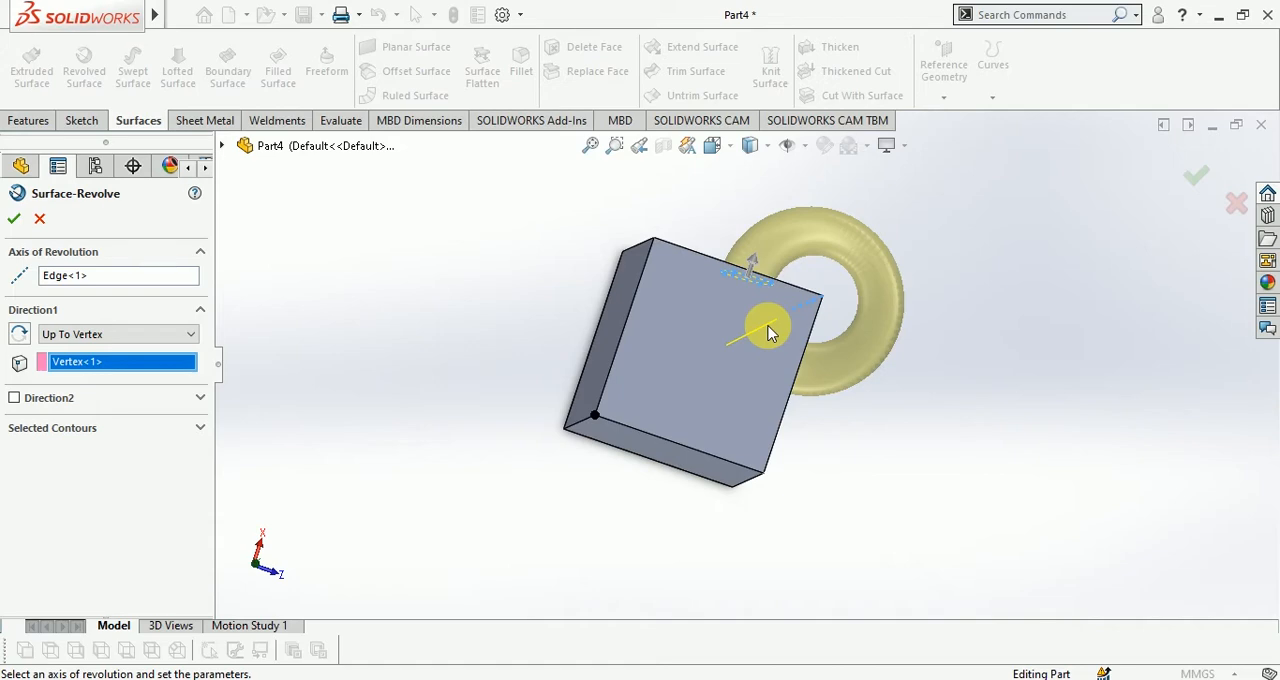
pyautogui.moveTo(791, 370); pyautogui.dragTo(765, 423, button='middle')
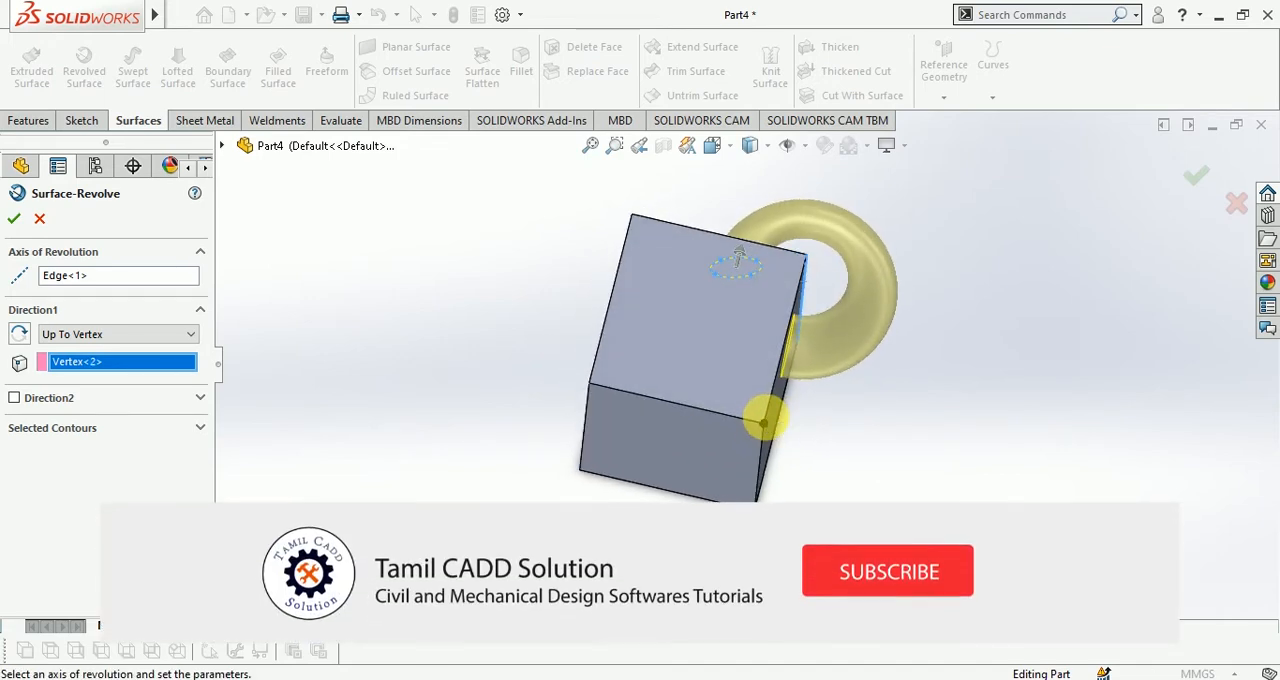
pyautogui.moveTo(777, 434); pyautogui.dragTo(811, 443, button='middle')
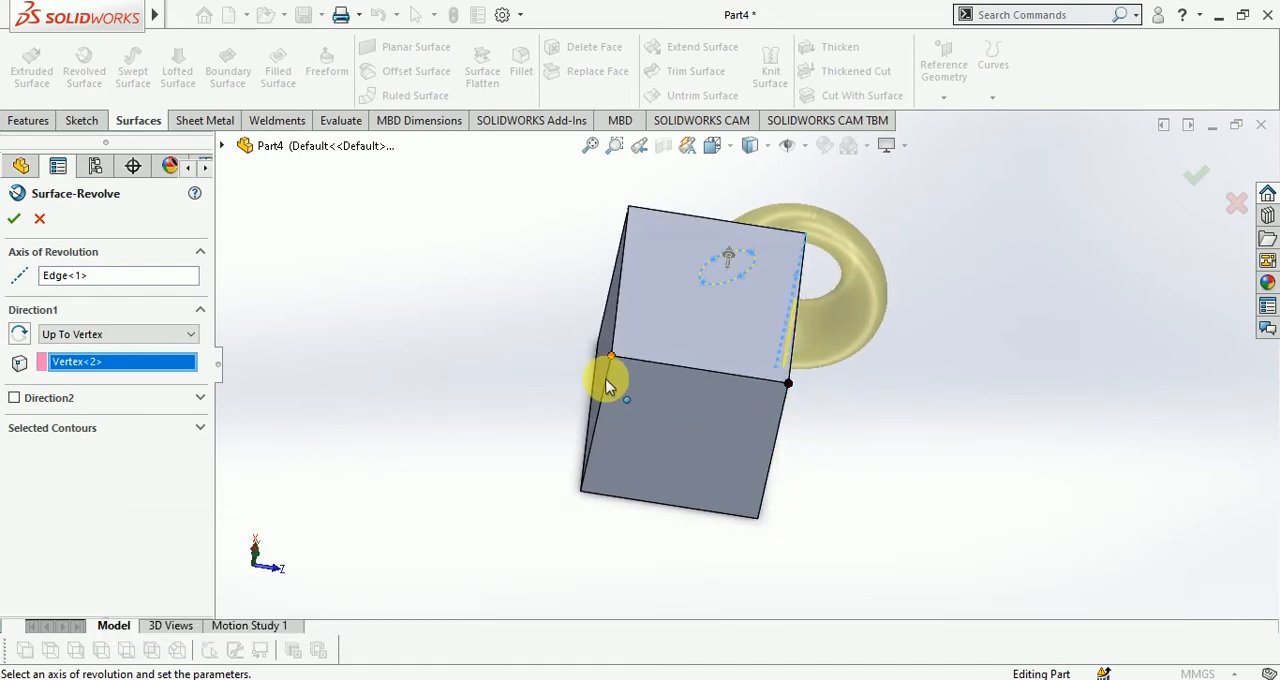
# Choose the back-left corner of the block's top face as the end vertex again and accept the revolved surface
pyautogui.click(614, 356)
pyautogui.moveTo(794, 243); pyautogui.dragTo(778, 347, button='middle')
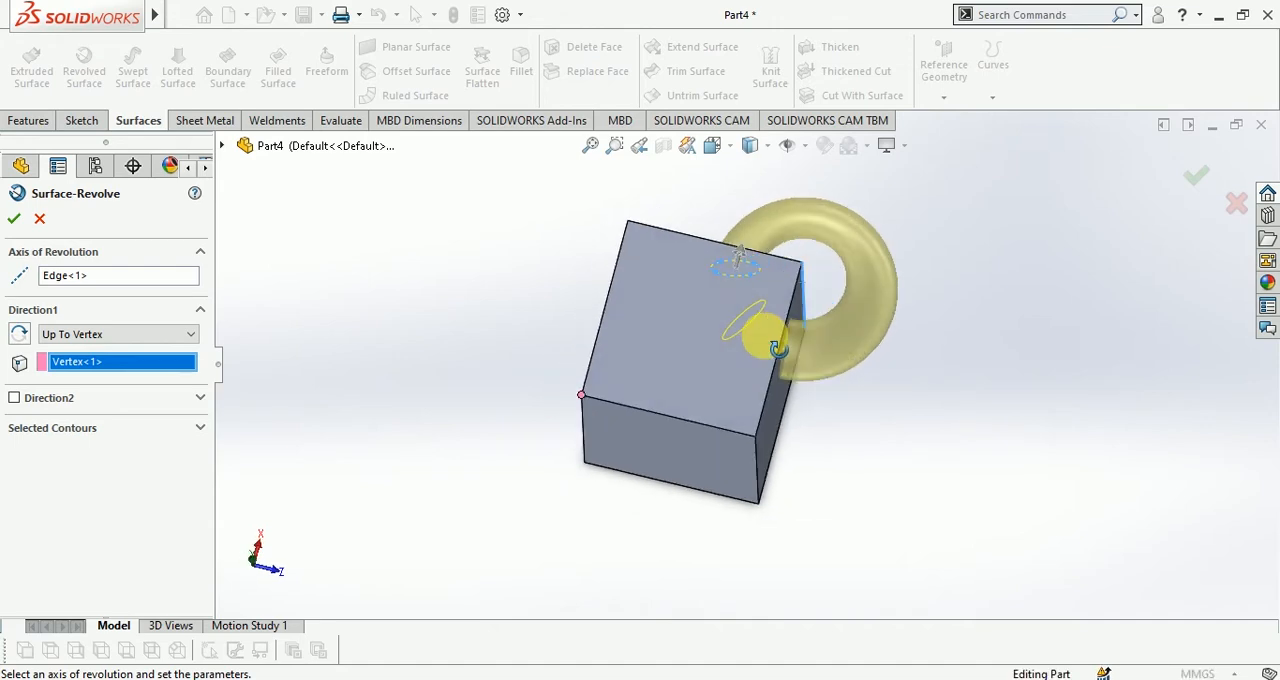
pyautogui.click(1193, 182)
# Apply a Thickened Cut to the block with the revolved surface at 10 mm thickness, and inspect the cut opening
pyautogui.moveTo(1160, 235); pyautogui.dragTo(788, 528, button='middle')
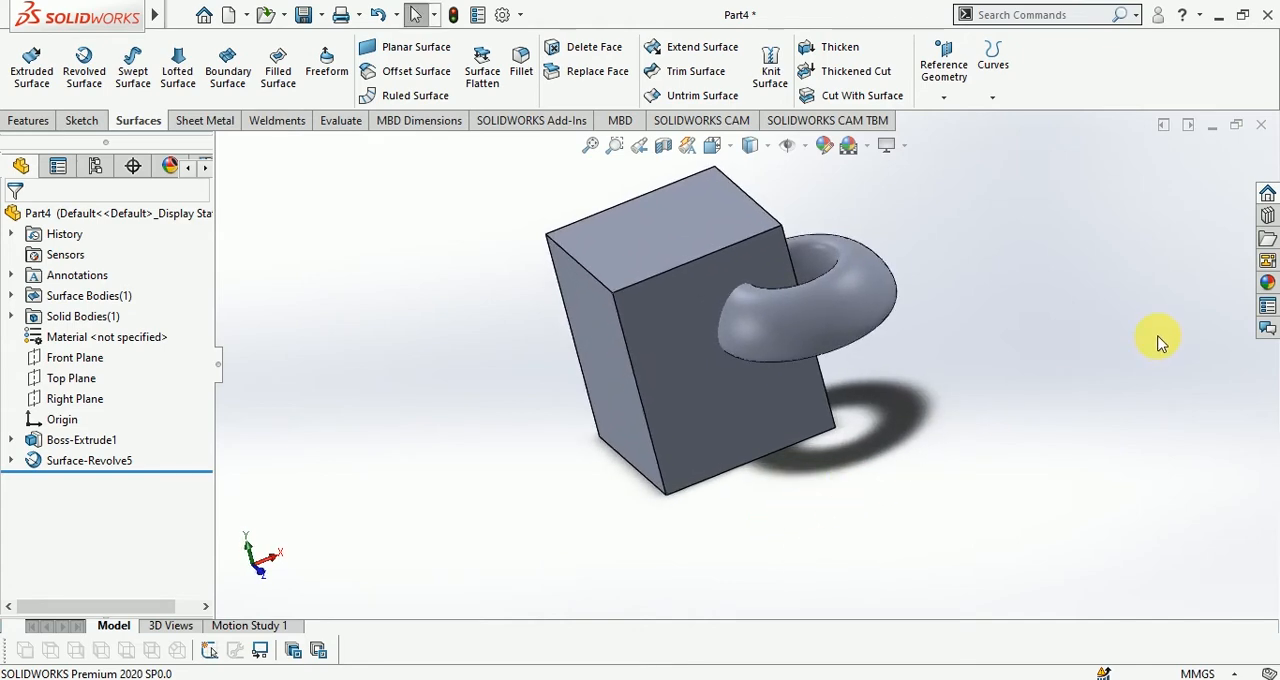
pyautogui.click(866, 75)
pyautogui.click(871, 300)
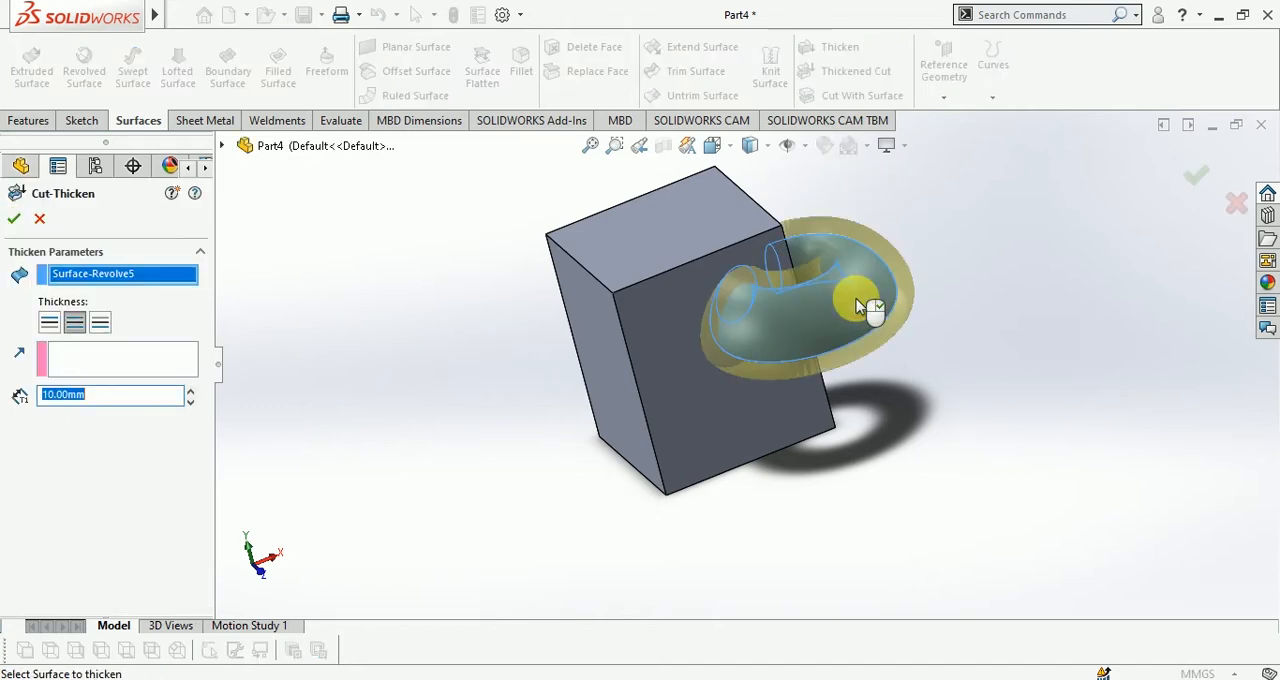
pyautogui.click(13, 219)
pyautogui.moveTo(1009, 234); pyautogui.dragTo(752, 306, button='middle')
pyautogui.moveTo(705, 345); pyautogui.dragTo(760, 323, button='middle')
pyautogui.scroll(-3, 697, 352)
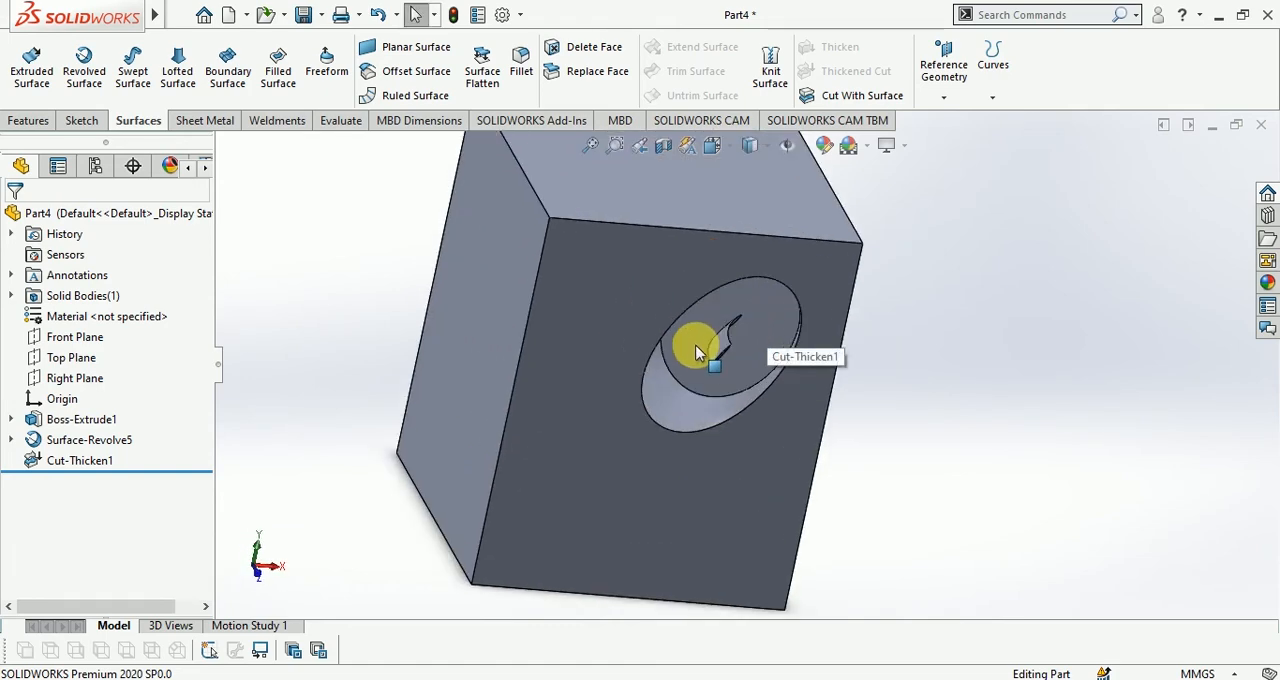
# Delete the thickened cut feature from the part
pyautogui.click(65, 463)
pyautogui.press('Delete')
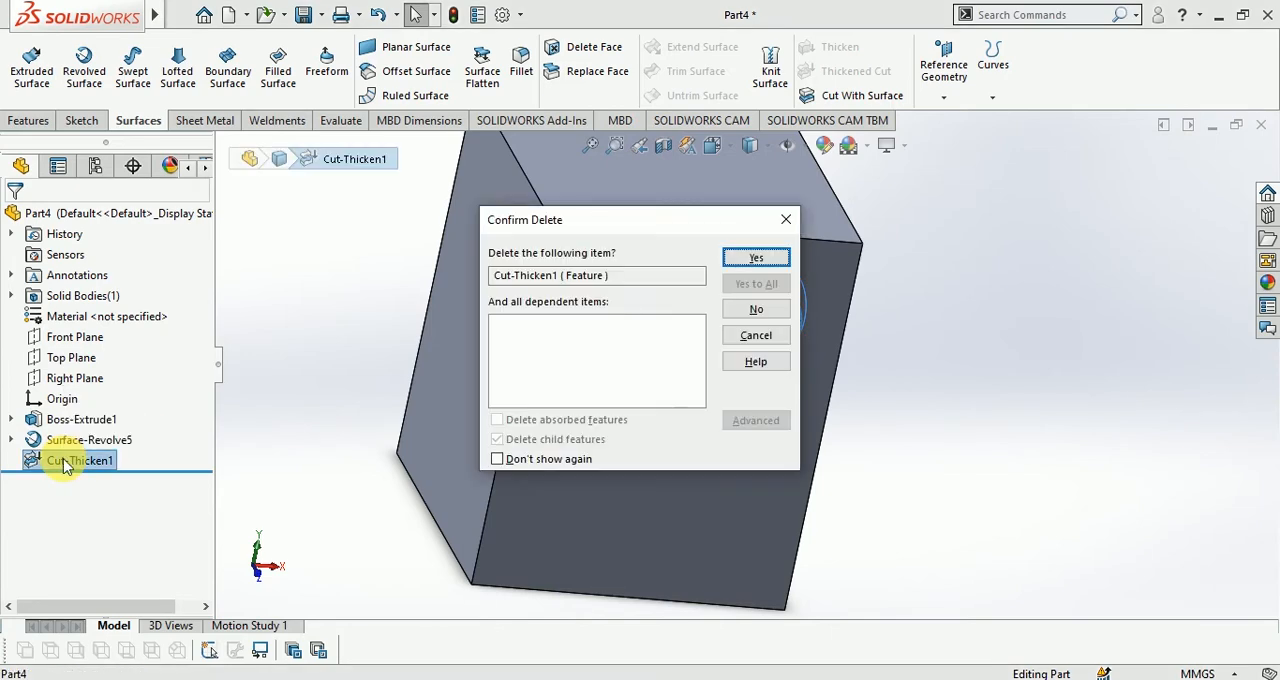
pyautogui.click(754, 257)
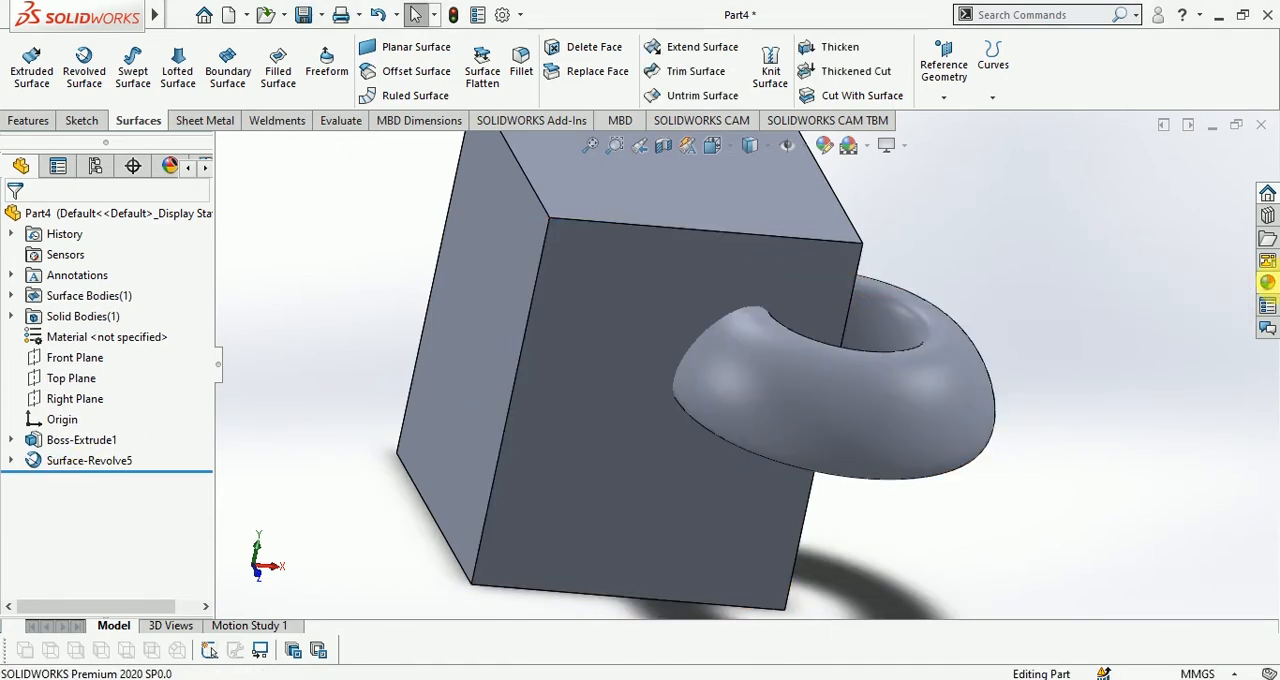
# Apply a Glass appearance to the block's entire solid body, leaving the revolved surface as it is
pyautogui.click(1267, 283)
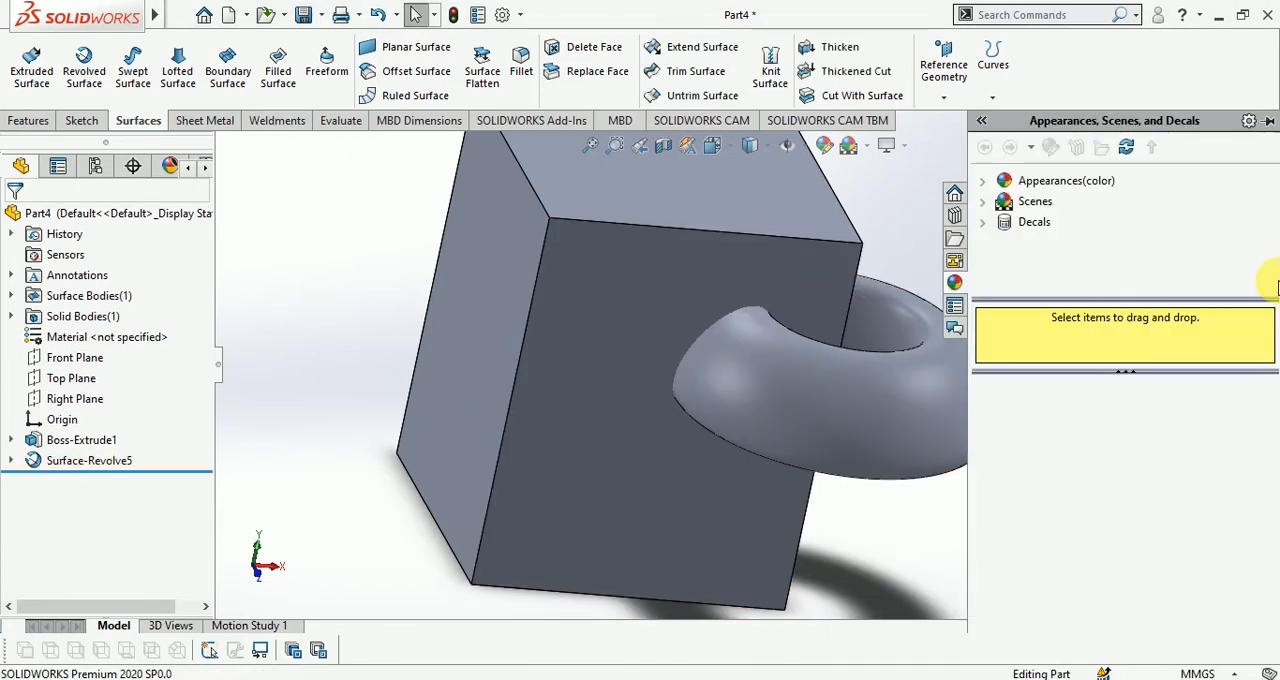
pyautogui.click(957, 218)
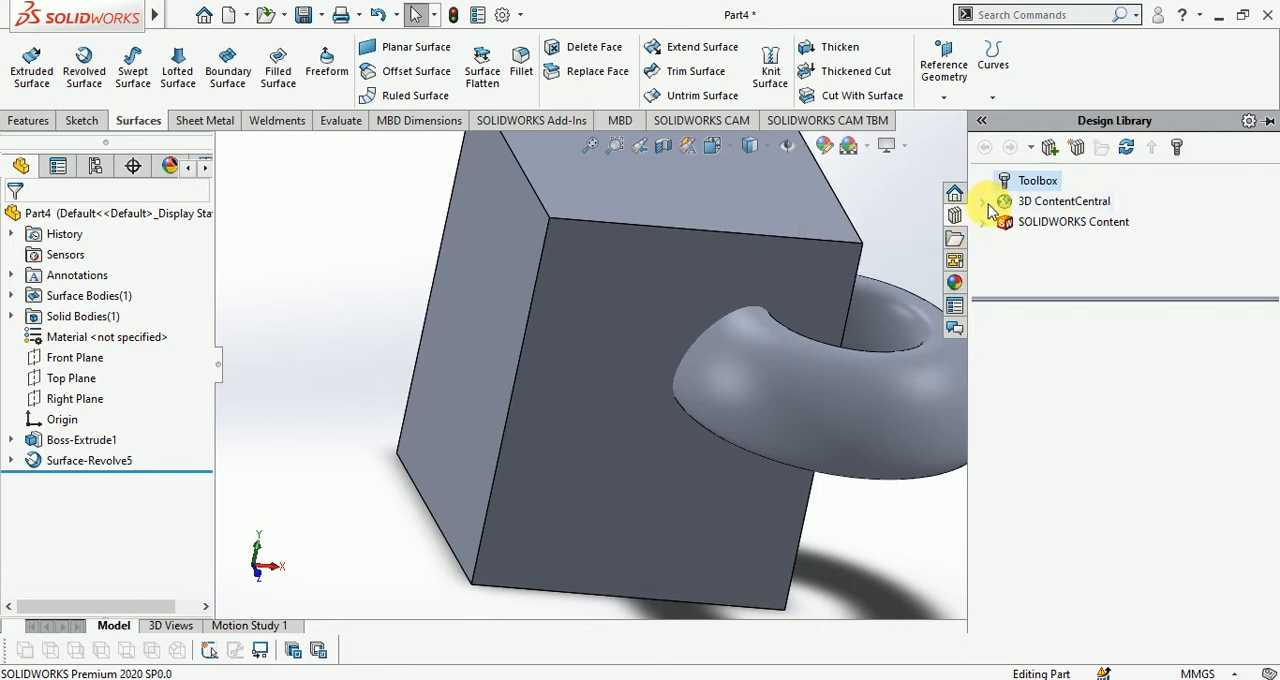
pyautogui.click(954, 282)
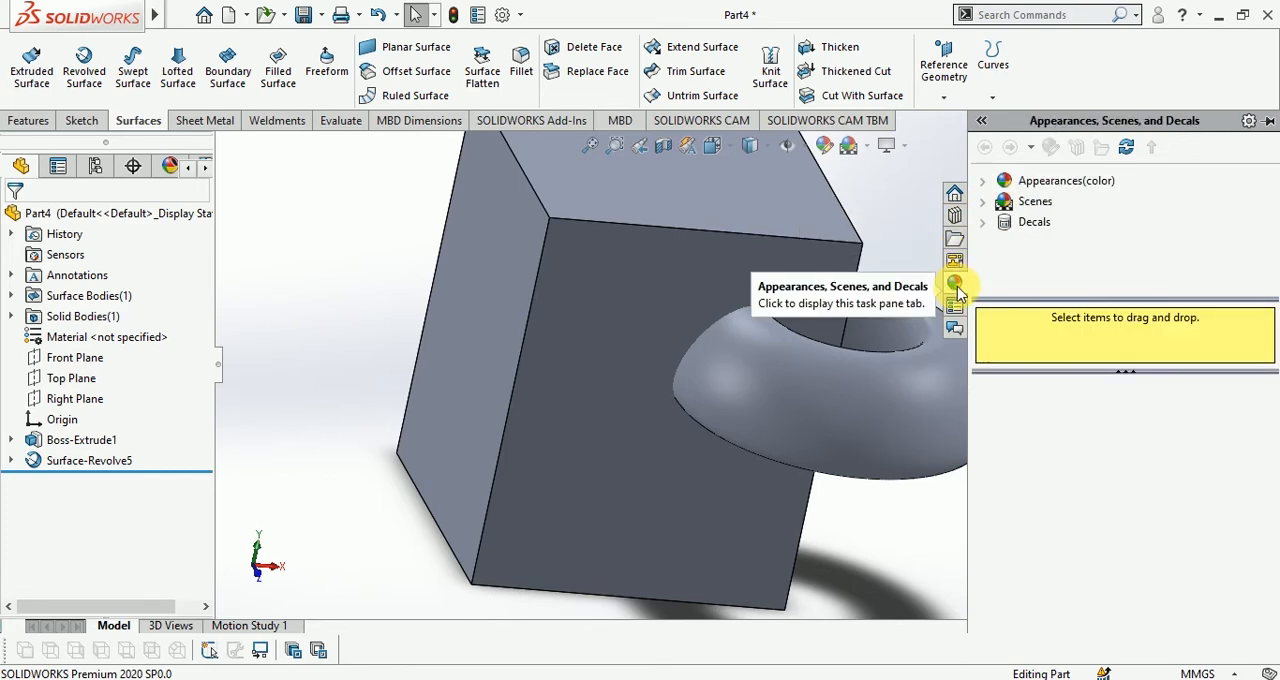
pyautogui.click(981, 179)
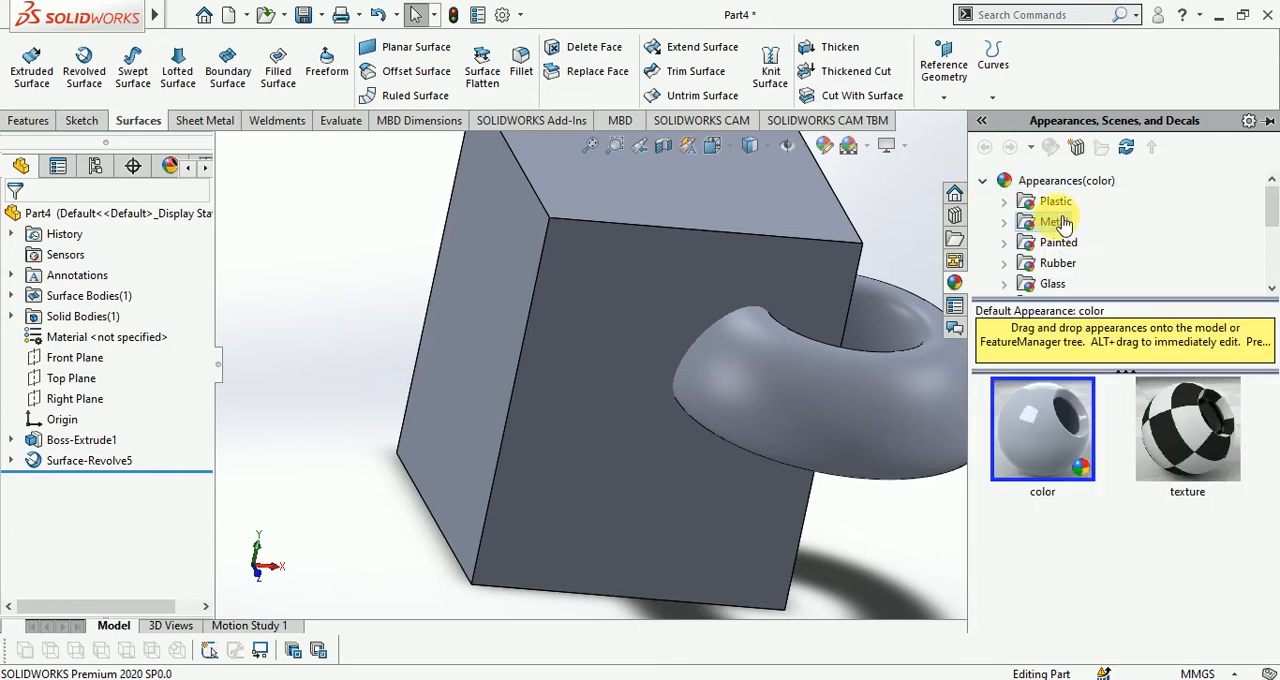
pyautogui.scroll(-2, 1057, 257)
pyautogui.click(1070, 263)
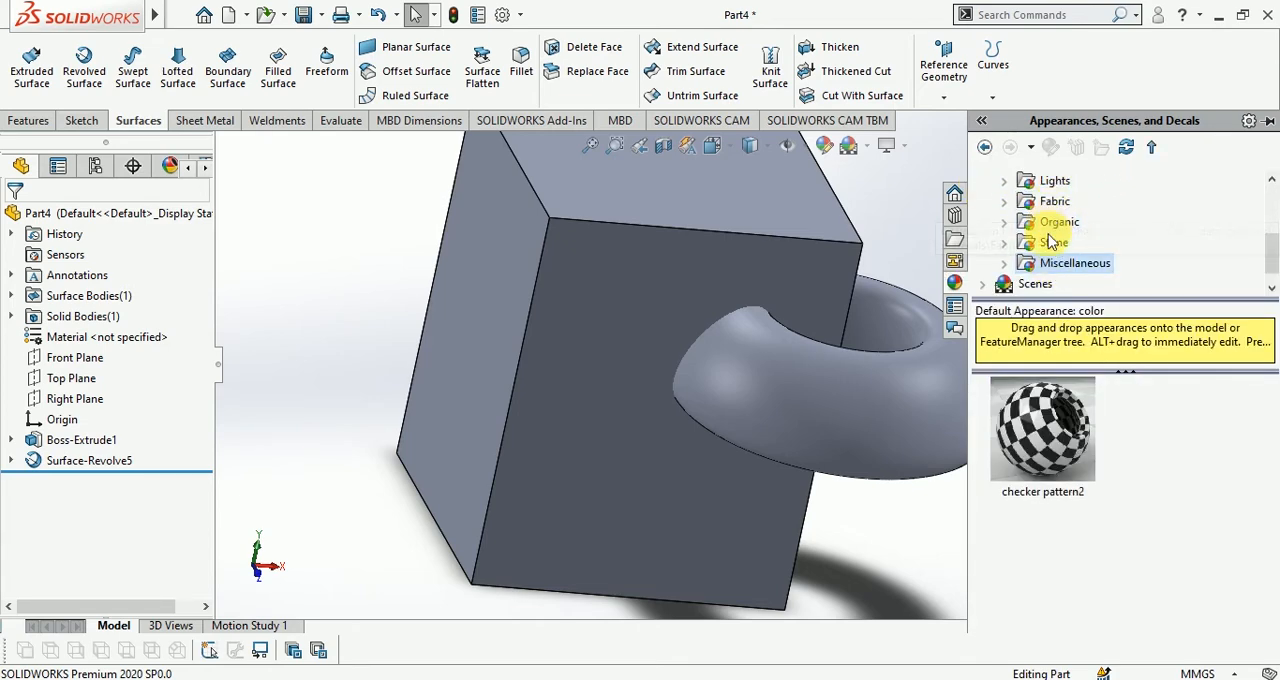
pyautogui.scroll(1, 1052, 243)
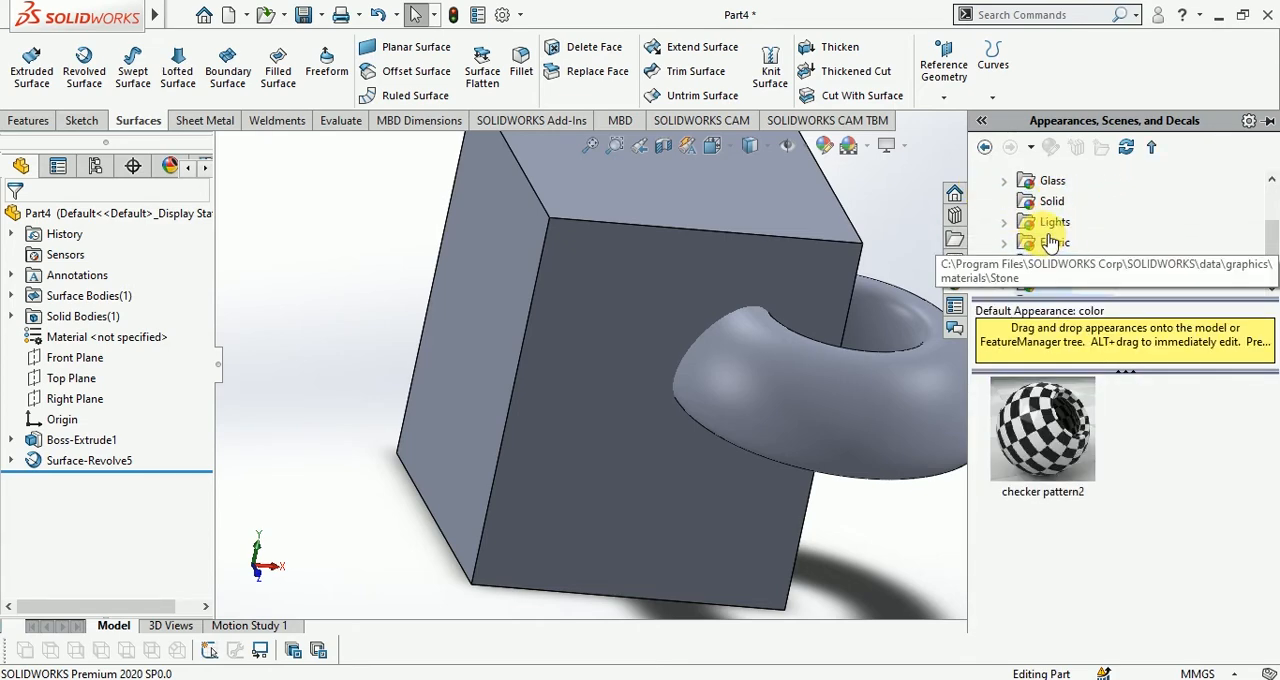
pyautogui.click(1053, 186)
pyautogui.moveTo(1052, 440); pyautogui.dragTo(509, 286)
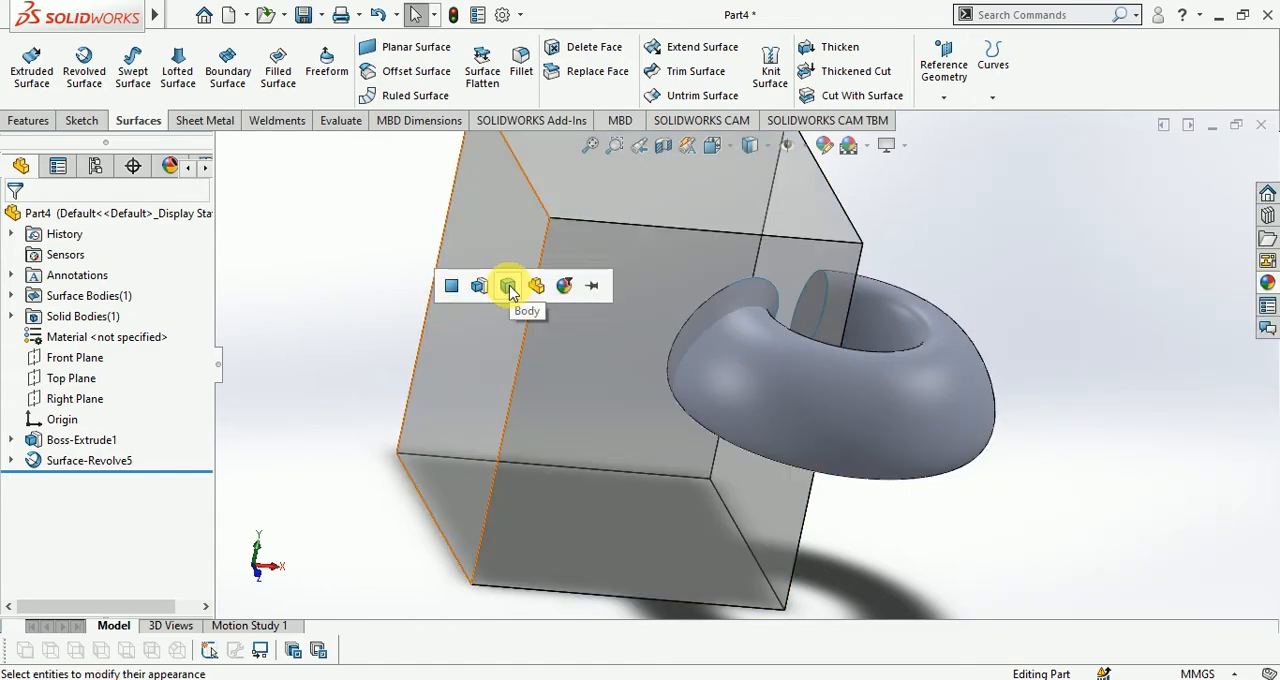
pyautogui.click(510, 288)
# Examine from several angles where the revolved surface starts and ends inside the transparent block
pyautogui.scroll(2, 899, 316)
pyautogui.moveTo(843, 446); pyautogui.dragTo(946, 630, button='middle')
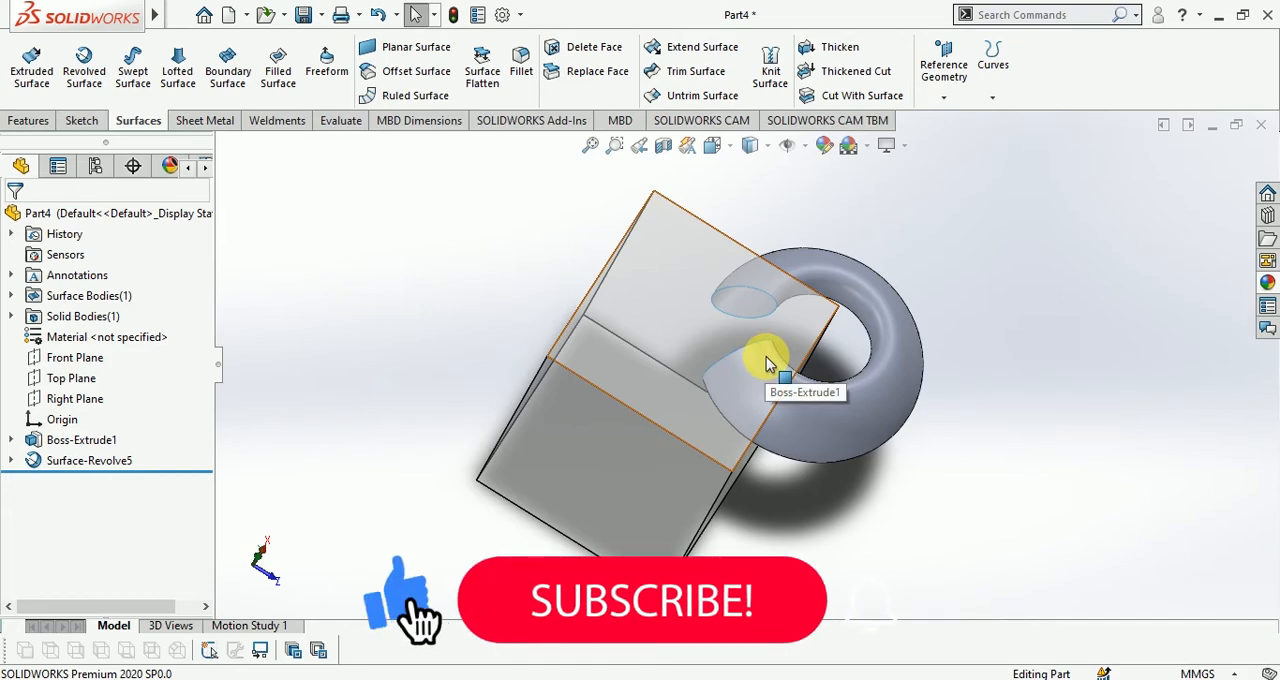
pyautogui.moveTo(768, 364); pyautogui.dragTo(905, 312, button='middle')
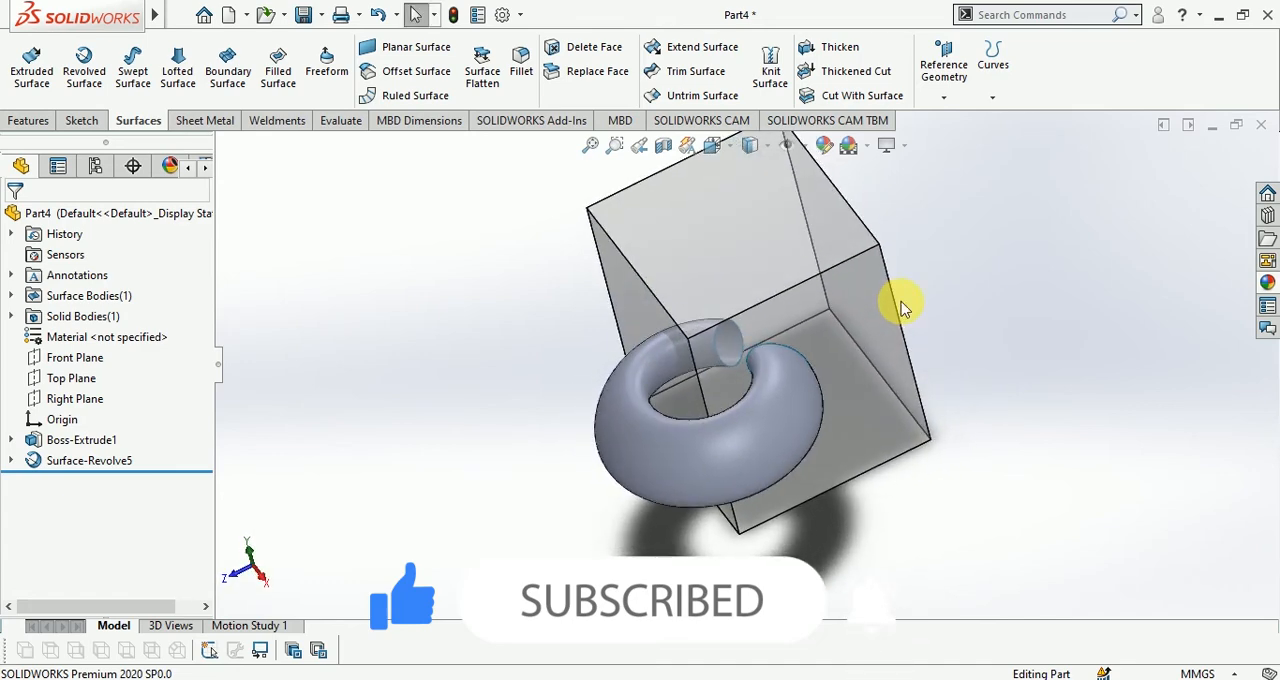